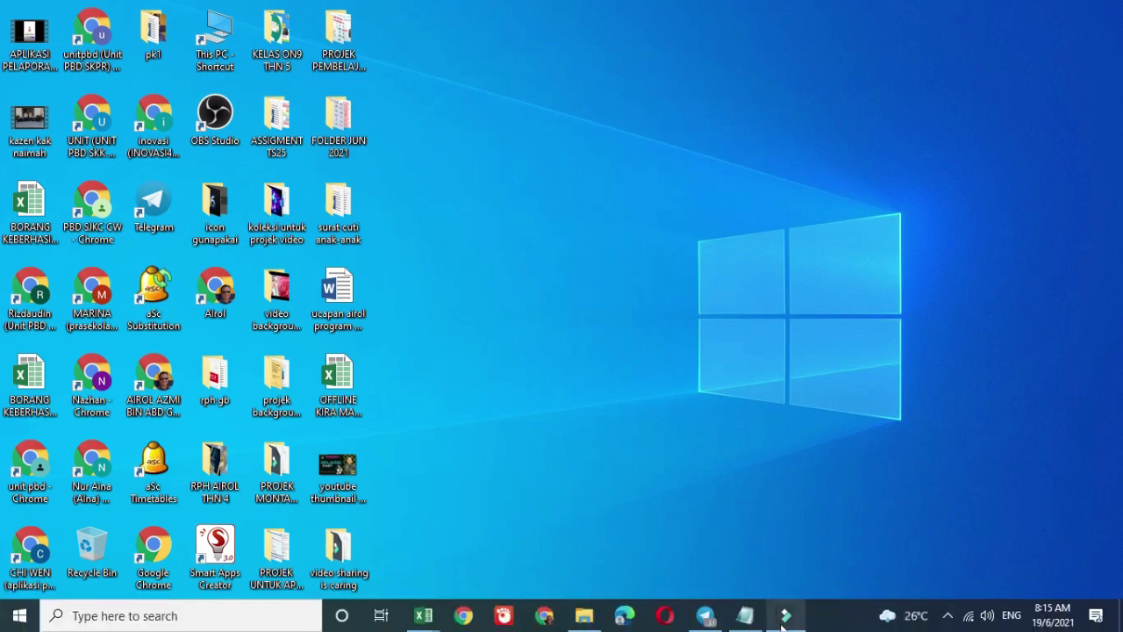
Show the Telegram group link in the open Notepad note, highlighting the whole address, and minimize the note
mouse_move(784, 623)
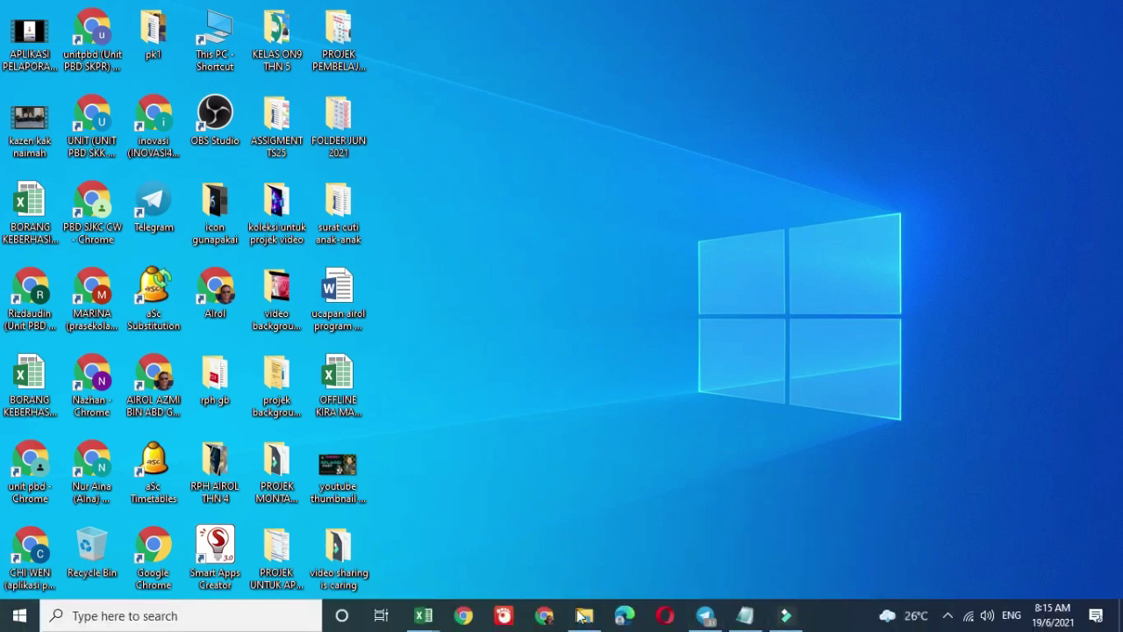
click(744, 621)
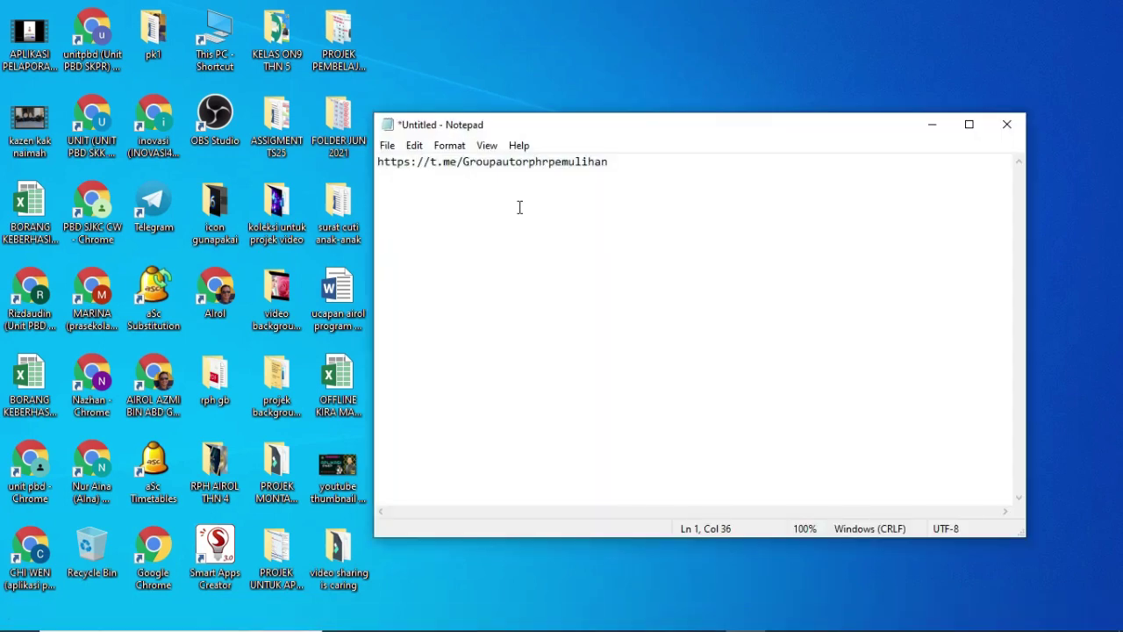
drag(623, 165, 361, 175)
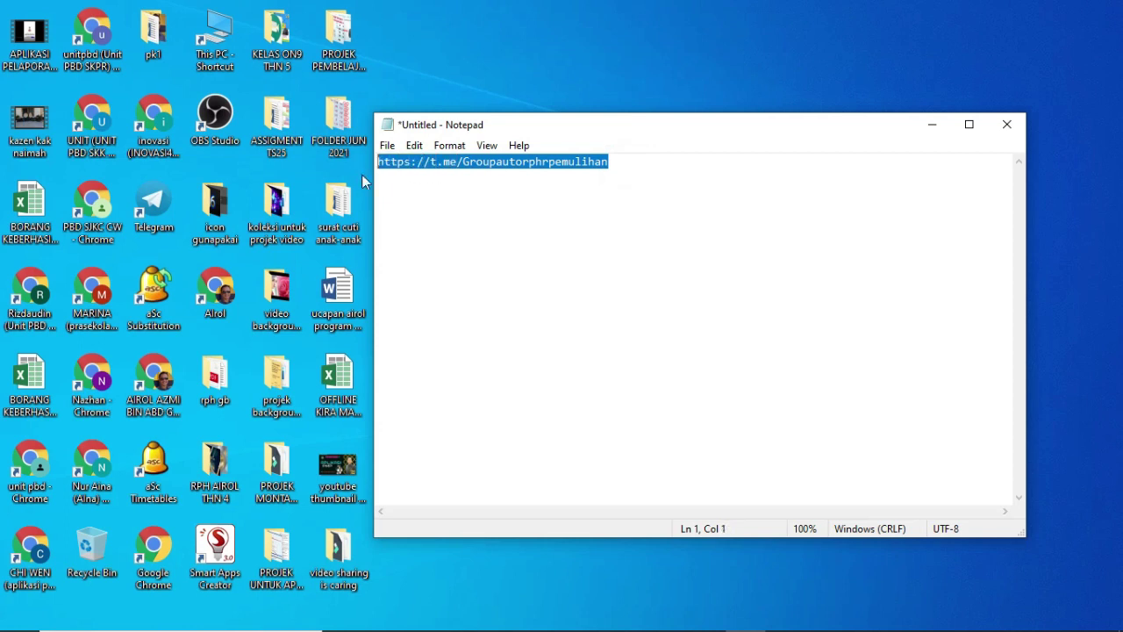
click(501, 258)
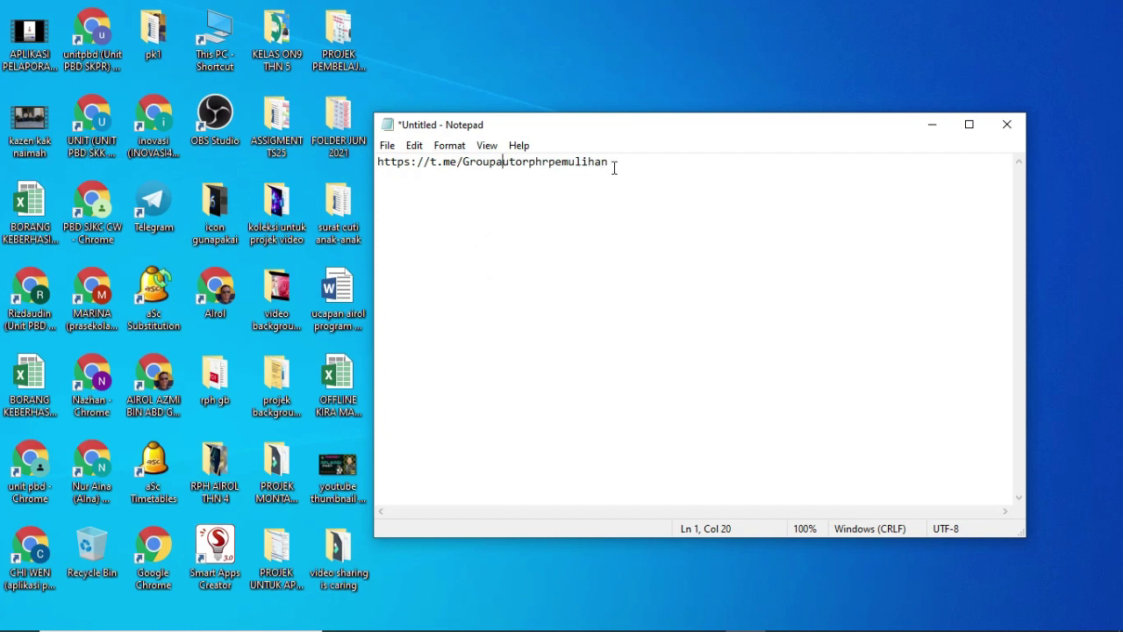
drag(614, 167, 344, 172)
click(932, 125)
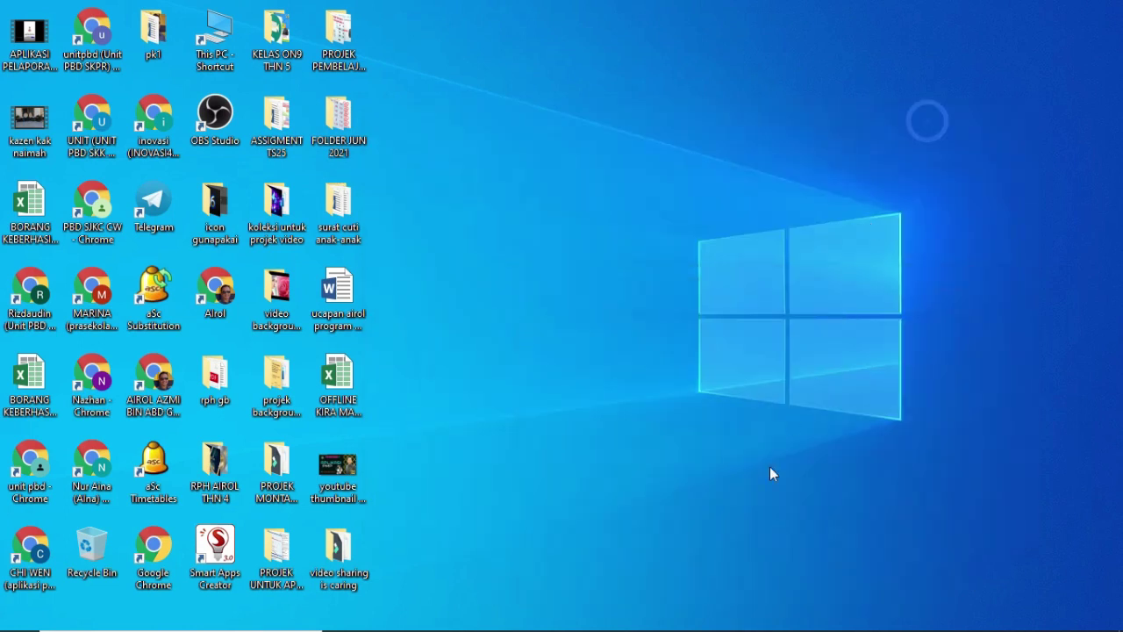
Switch to Telegram, search the chats for "au" and open the group "Group Auto RPH by insan biasa"
mouse_move(737, 626)
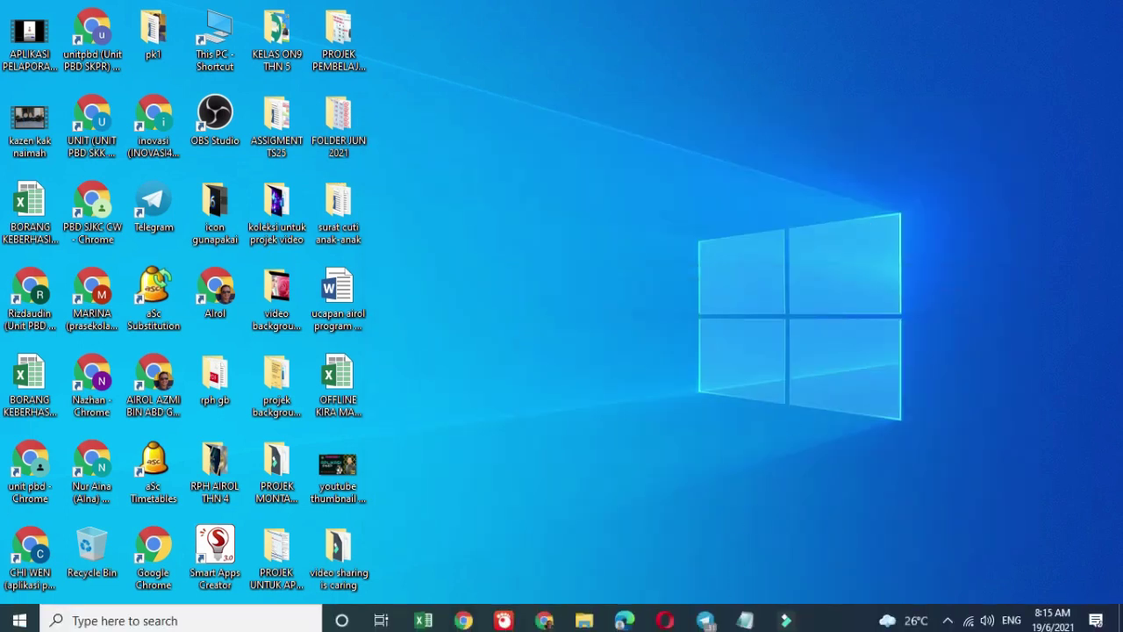
click(703, 618)
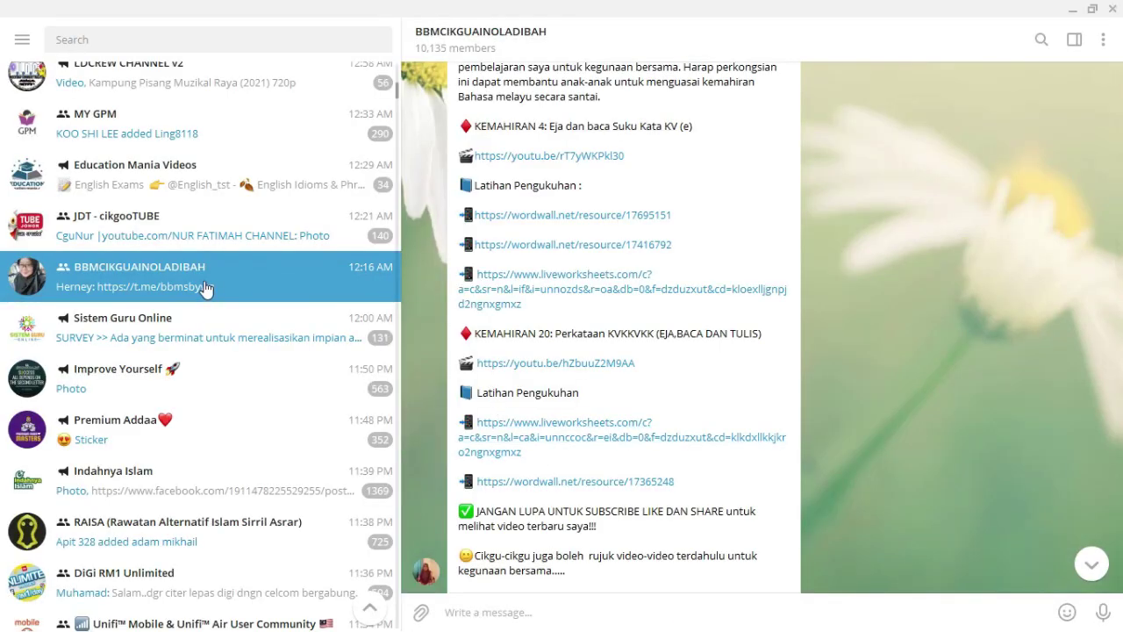
click(121, 39)
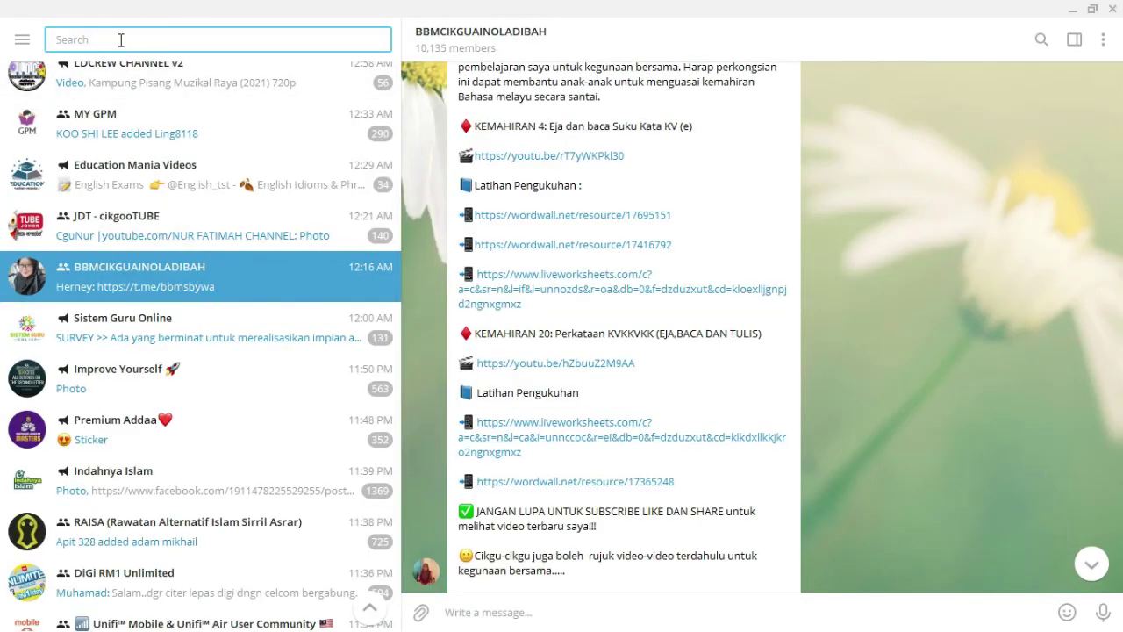
text(au)
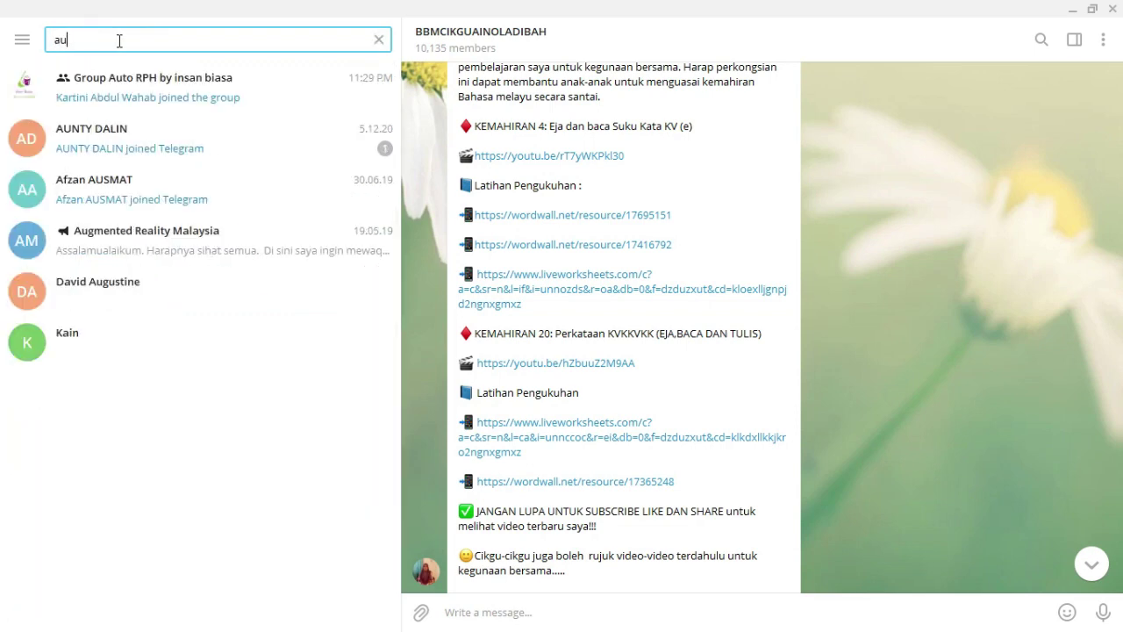
click(145, 107)
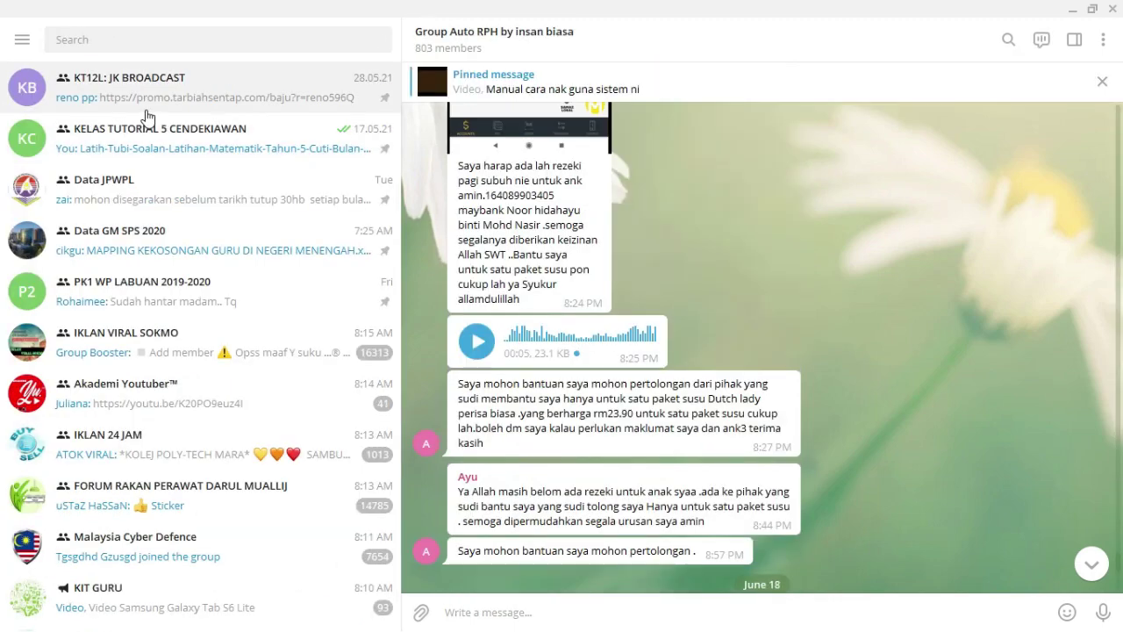
Open the group's shared files list from its info and browse the available files
click(469, 46)
click(491, 498)
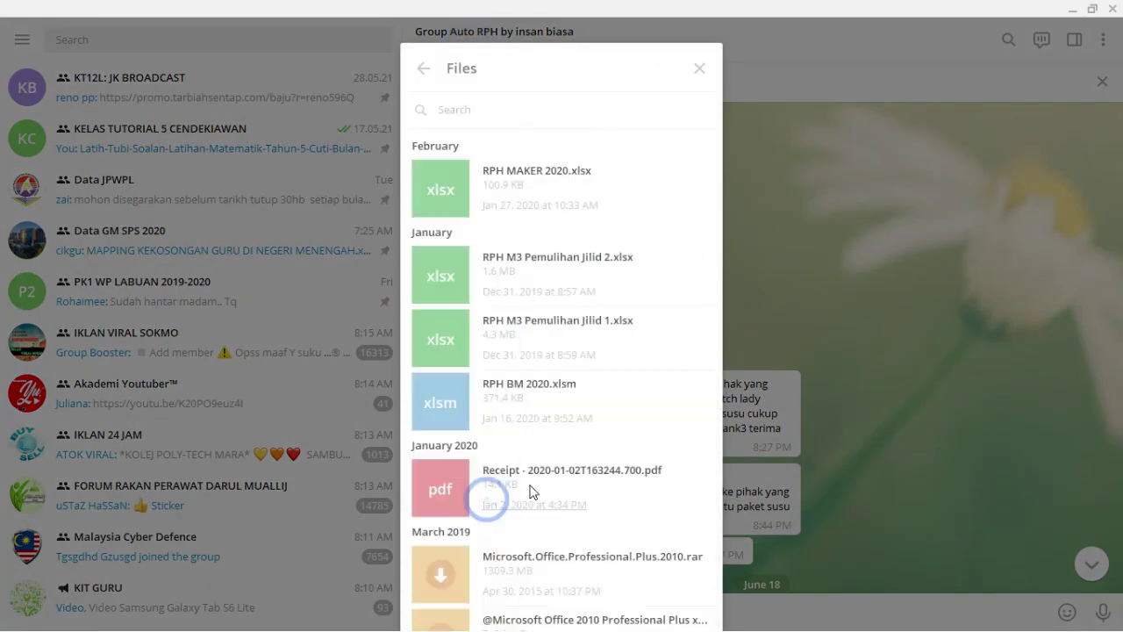
scroll(588, 307, down, 3)
scroll(588, 325, down, 4)
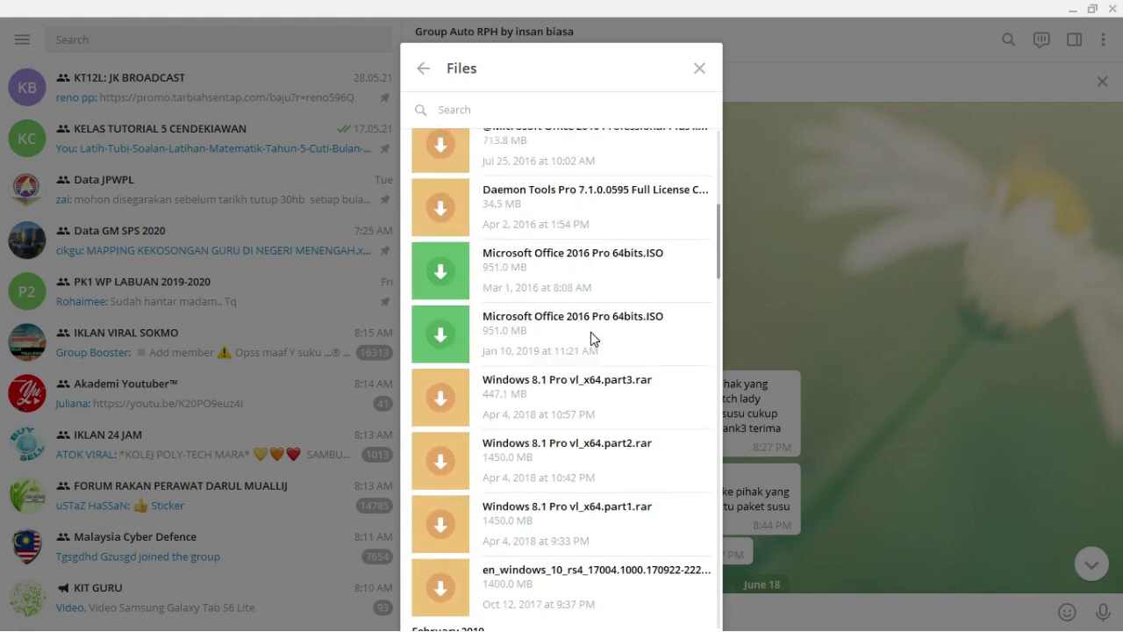
scroll(593, 333, up, 6)
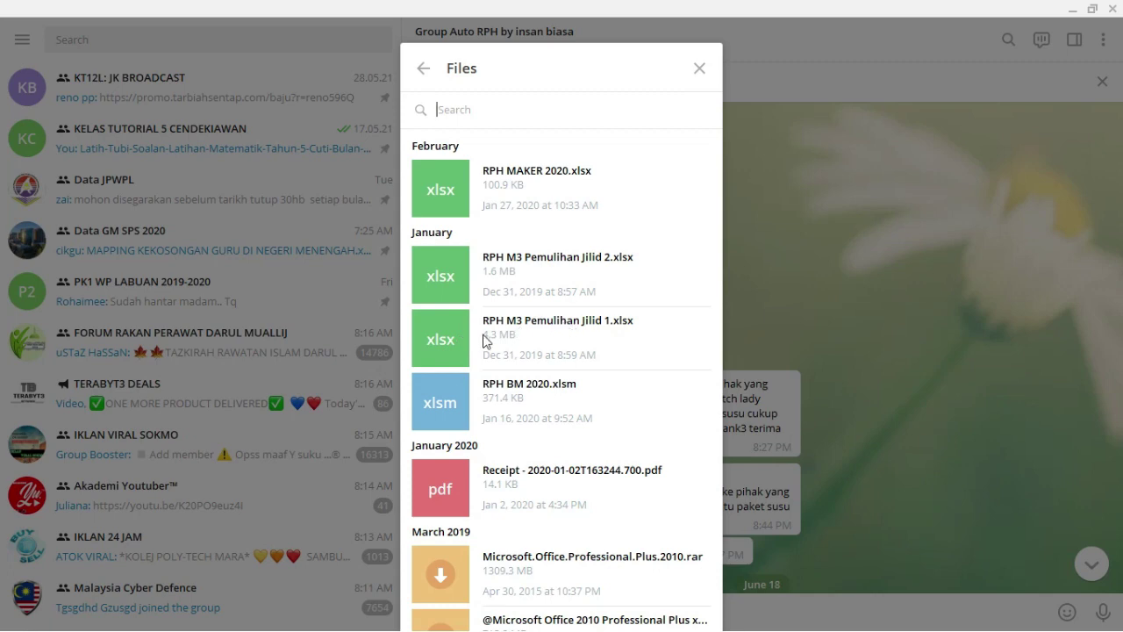
Show RPH M3 Pemulihan Jilid 1.xlsx in its folder and open it in Excel, declining to reopen the already open copy
right_click(450, 336)
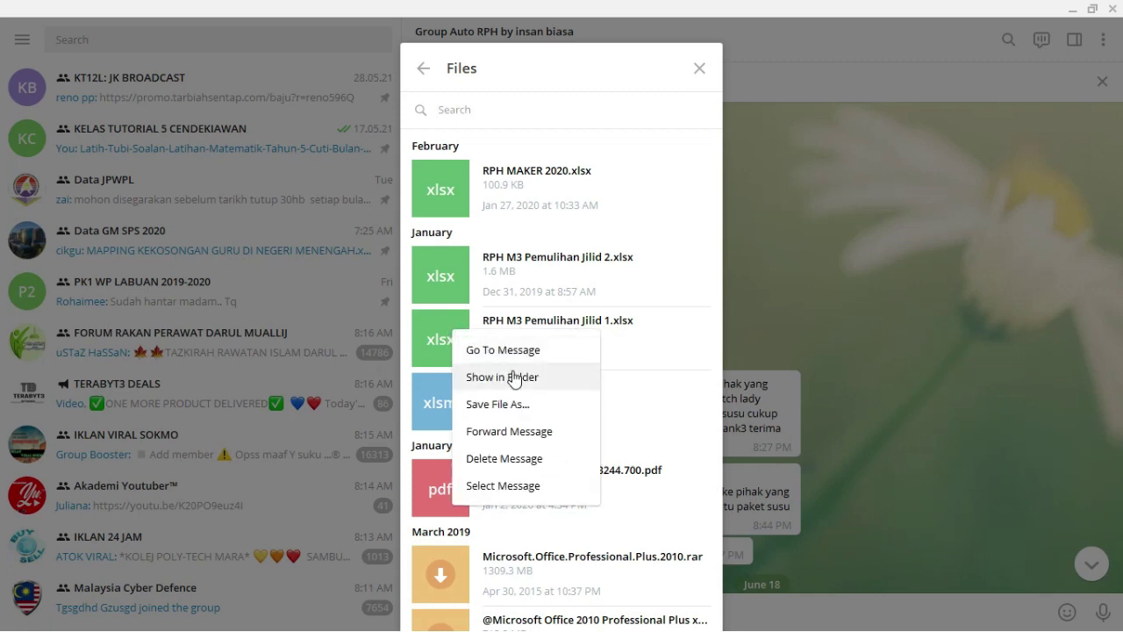
click(514, 378)
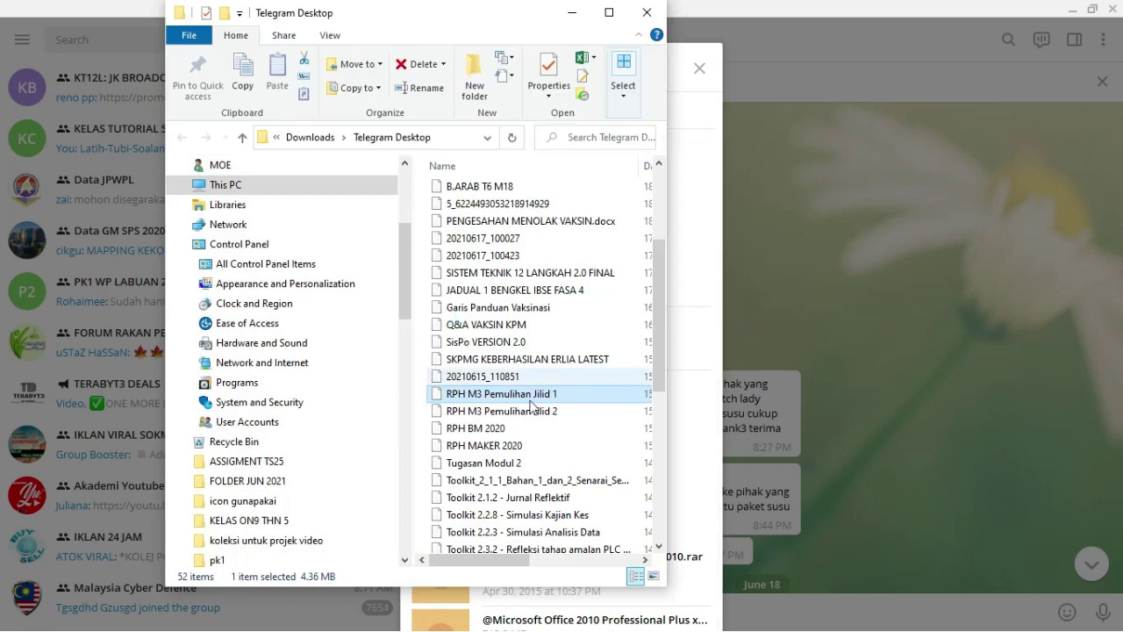
double_click(553, 396)
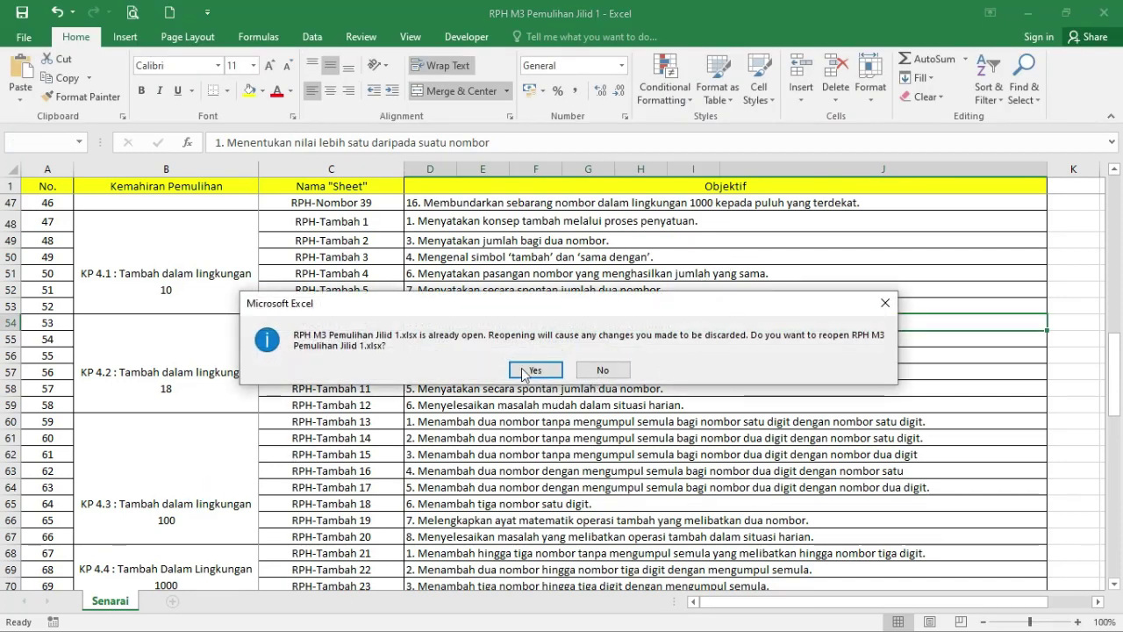
click(603, 369)
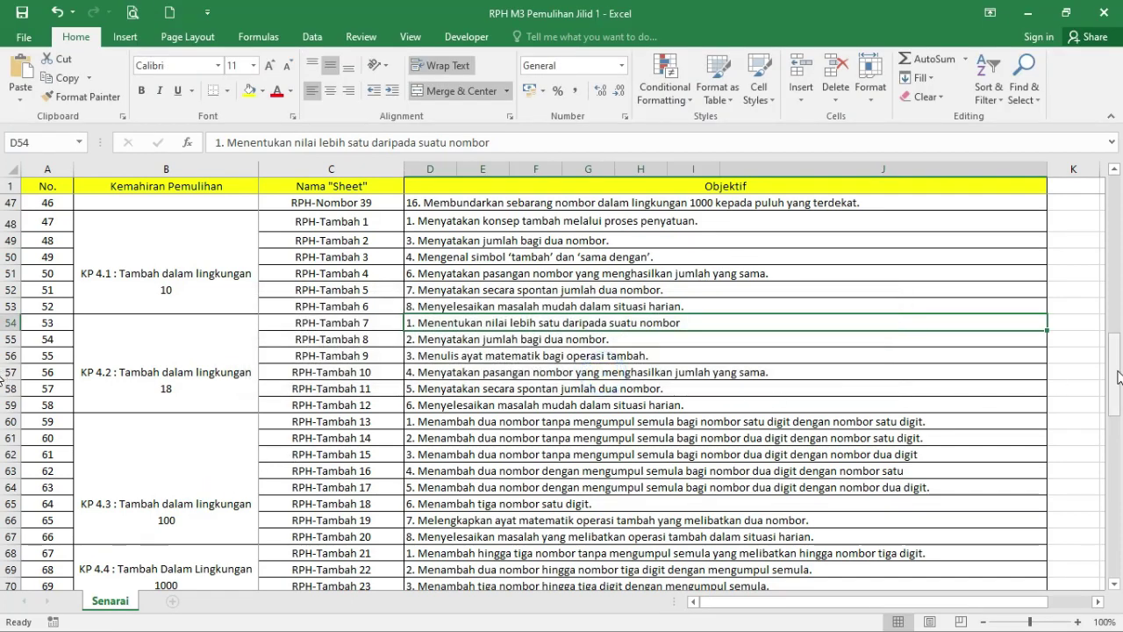
Examine the Senarai list from its beginning, comparing the sheet name RPH-Nombor 9 with its objective
drag(1114, 374, 1121, 179)
click(539, 247)
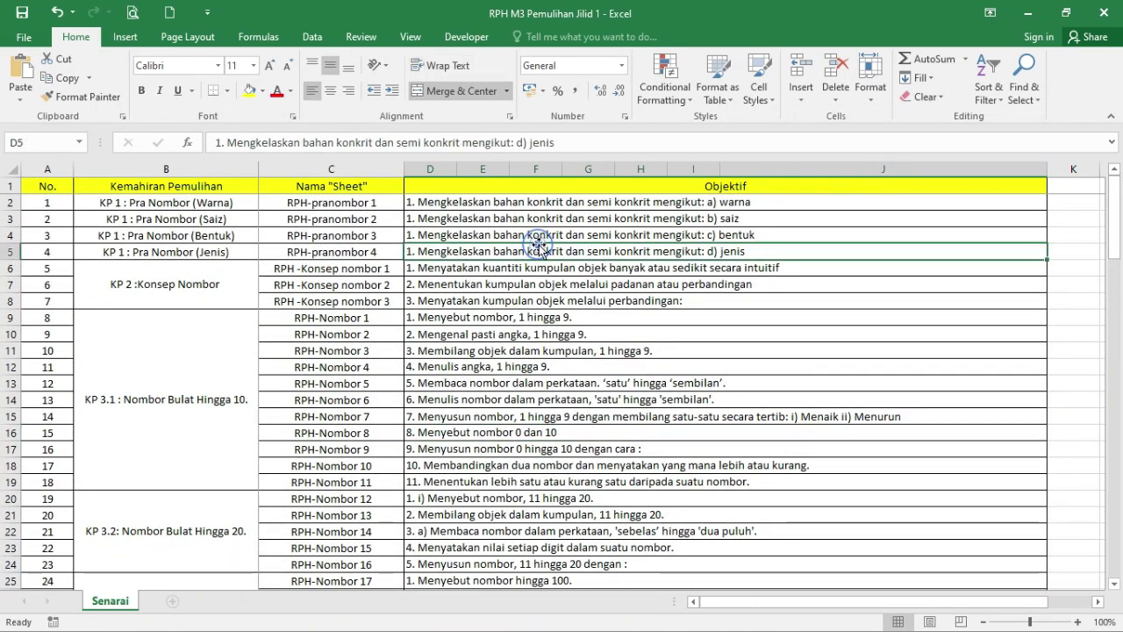
scroll(653, 283, down, 2)
click(313, 350)
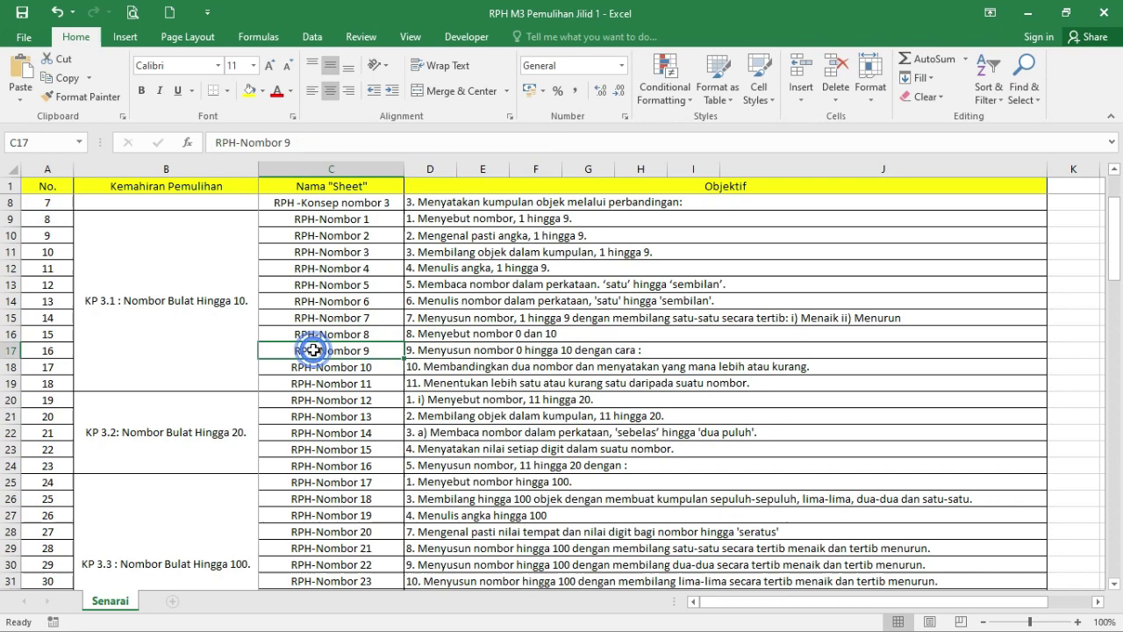
click(509, 350)
click(329, 350)
click(515, 349)
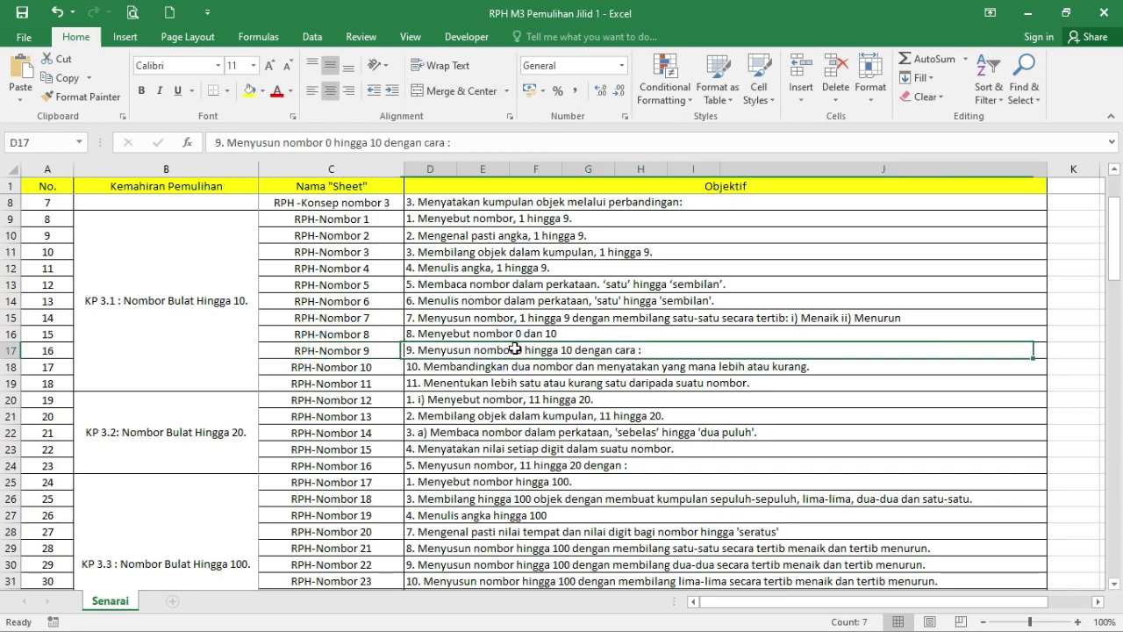
click(330, 350)
click(488, 350)
click(338, 352)
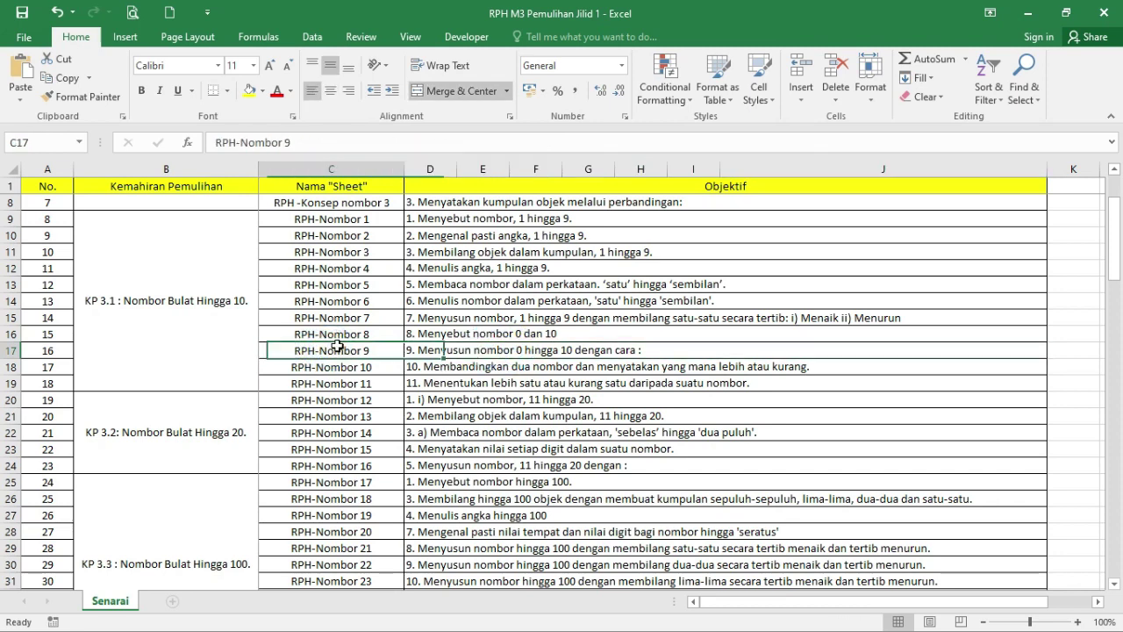
click(429, 350)
click(346, 349)
Review how the Kemahiran Pemulihan groups match their sheet names and objectives, including KP 3.2 and its last objective
scroll(381, 350, down, 7)
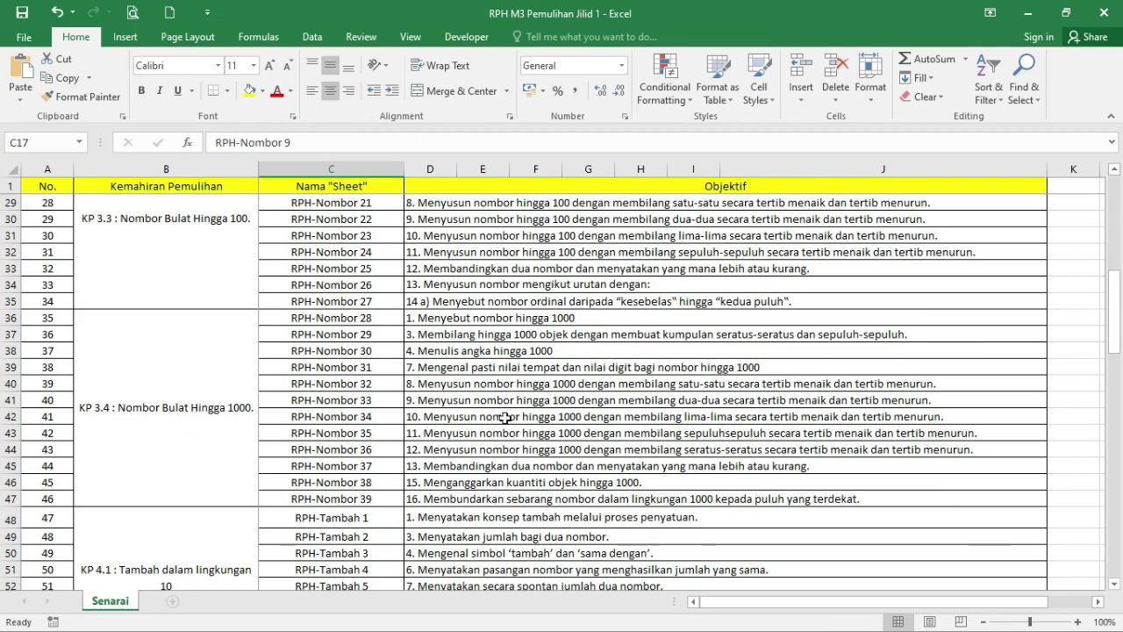
scroll(505, 417, up, 9)
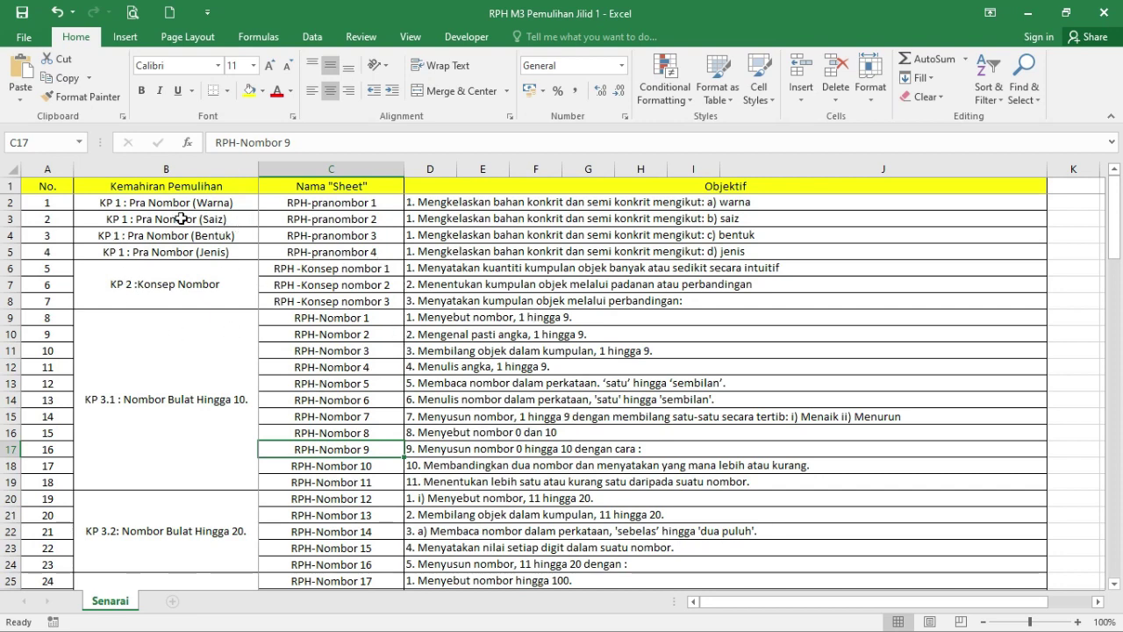
scroll(267, 351, down, 2)
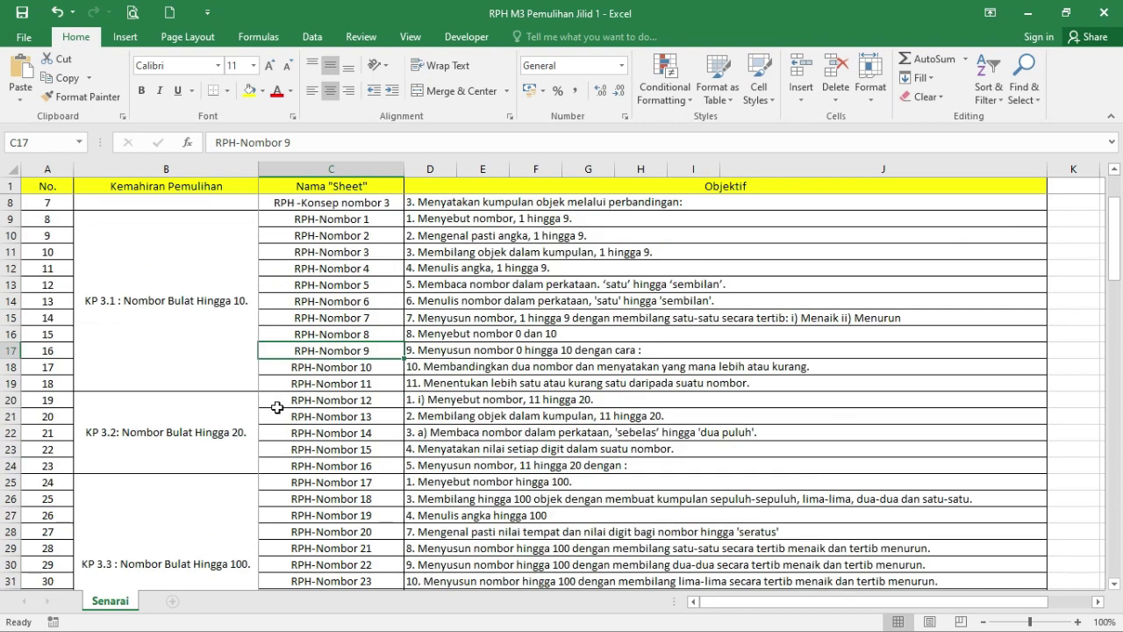
click(178, 450)
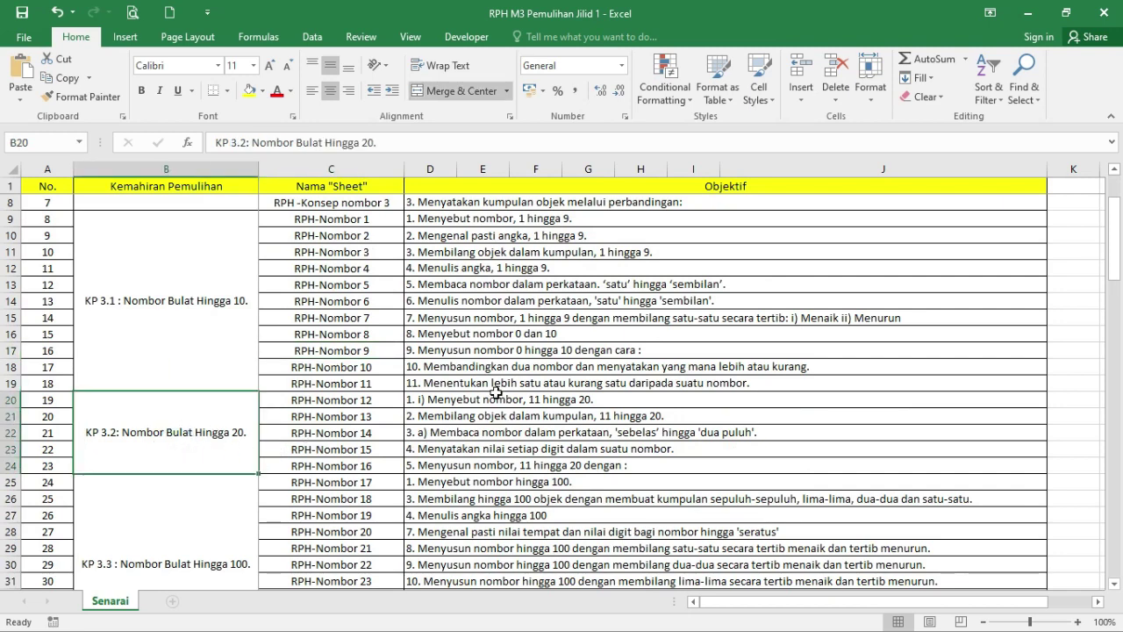
scroll(513, 368, up, 2)
scroll(516, 365, down, 3)
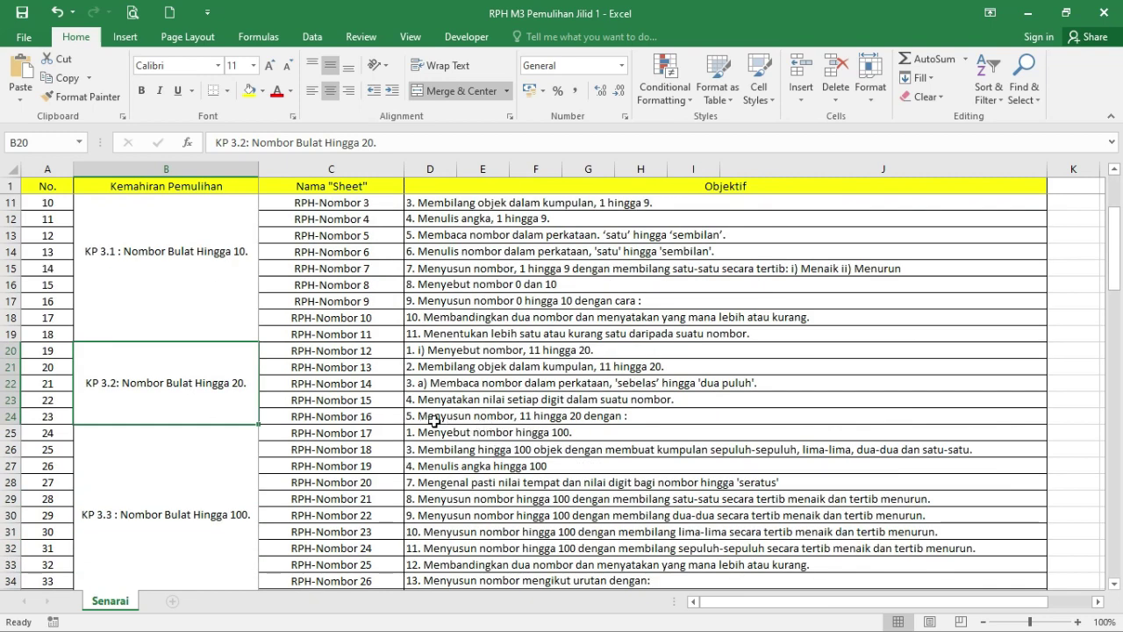
click(607, 415)
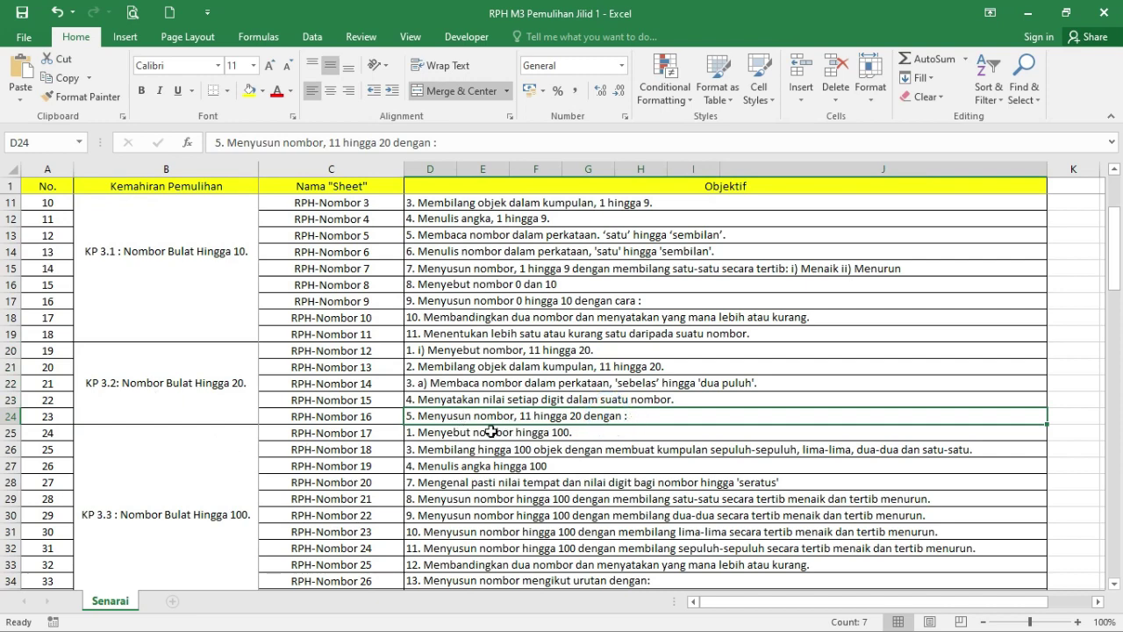
scroll(476, 459, down, 3)
Merge cells D35:J35 holding the RPH-Nombor 27 objective, and align the text left and vertically in the middle
click(646, 450)
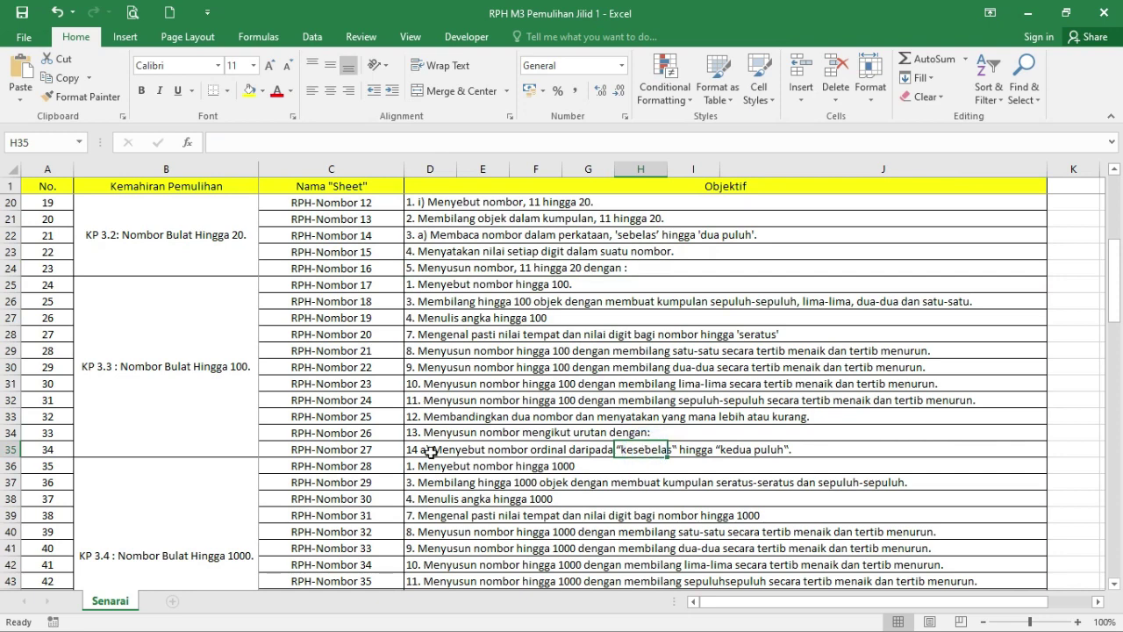
drag(412, 449, 958, 444)
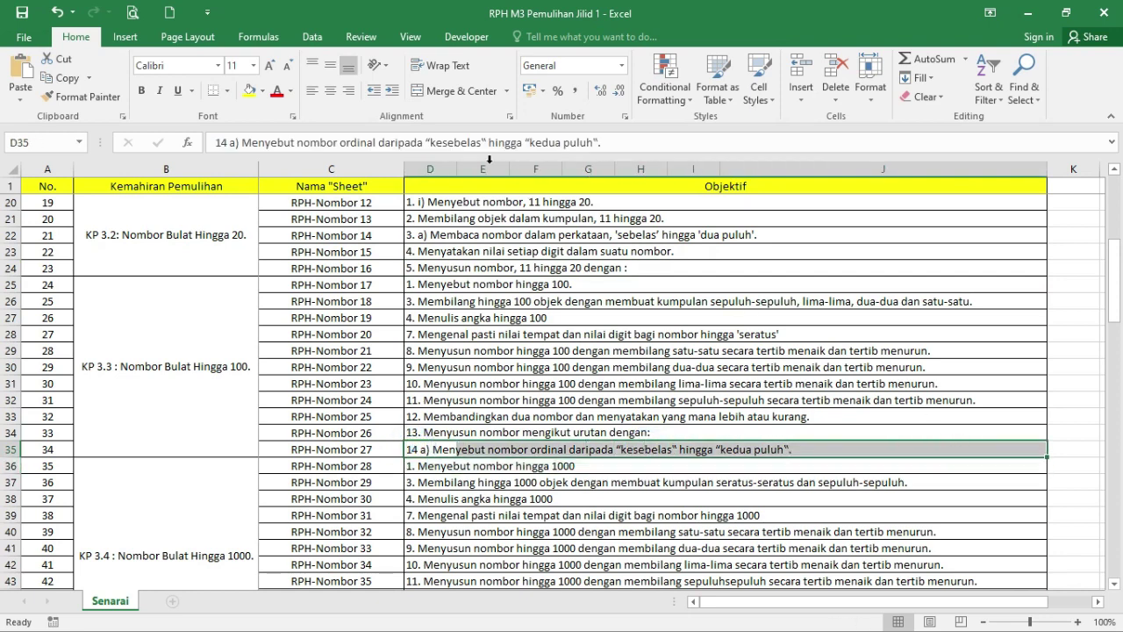
click(452, 91)
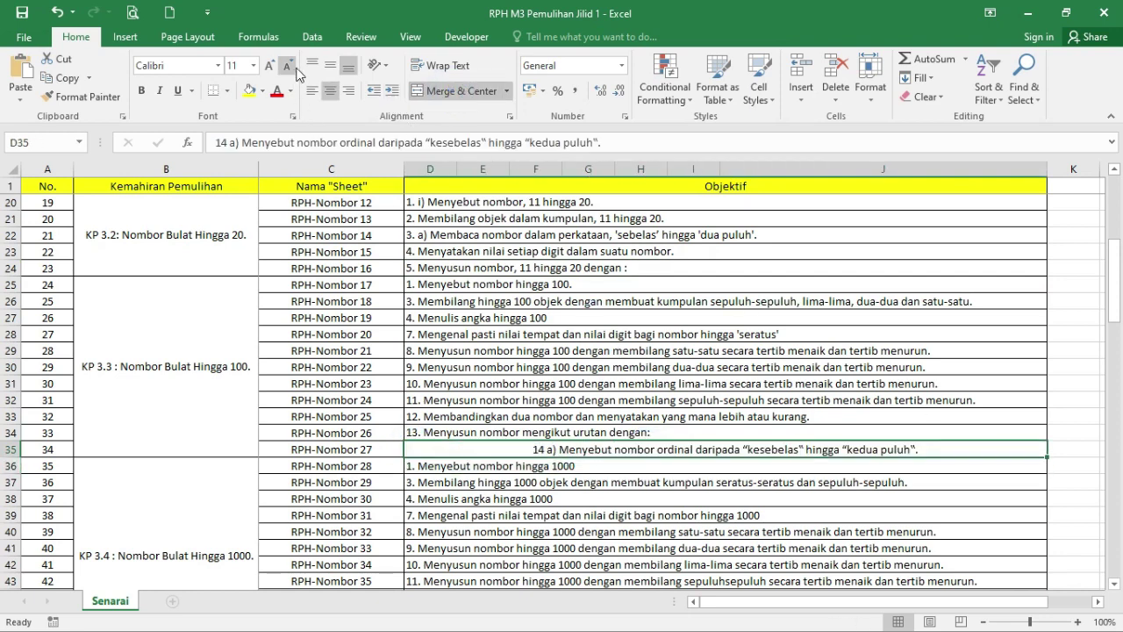
click(330, 66)
click(311, 91)
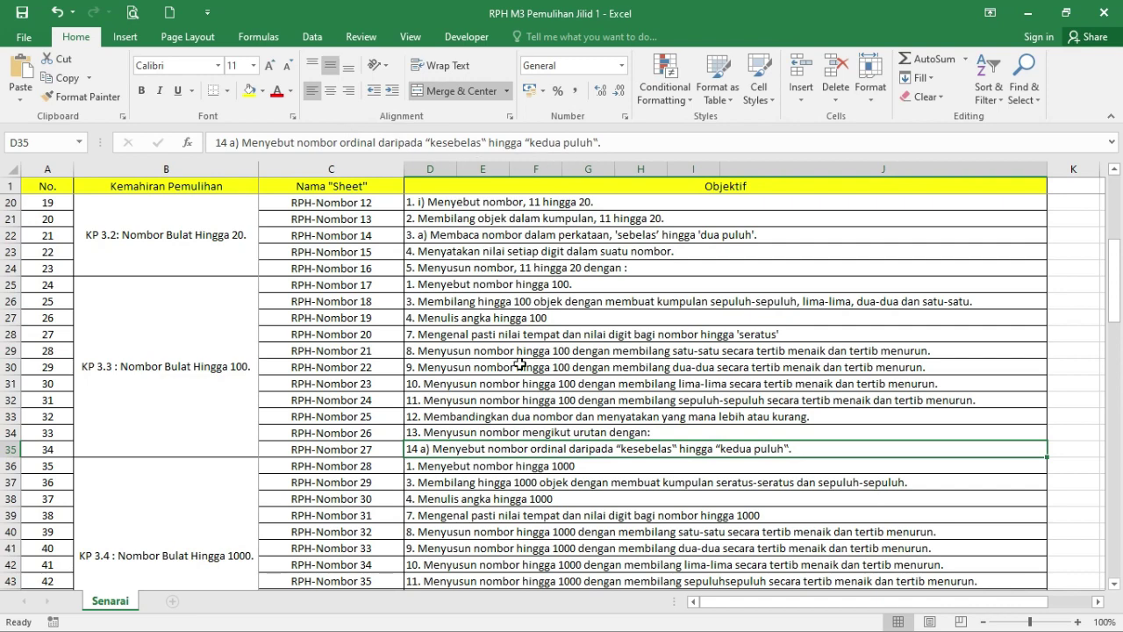
Examine the KP 3.4 group, matching the objective in row 37 with its sheet name RPH-Nombor 29
scroll(520, 364, down, 2)
click(458, 381)
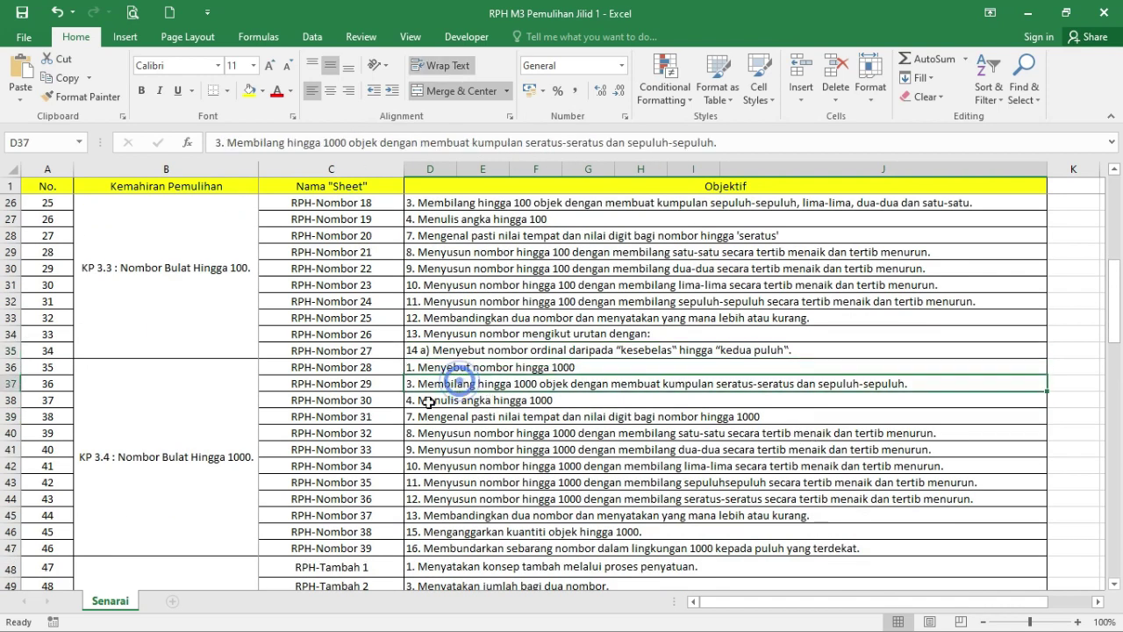
click(163, 474)
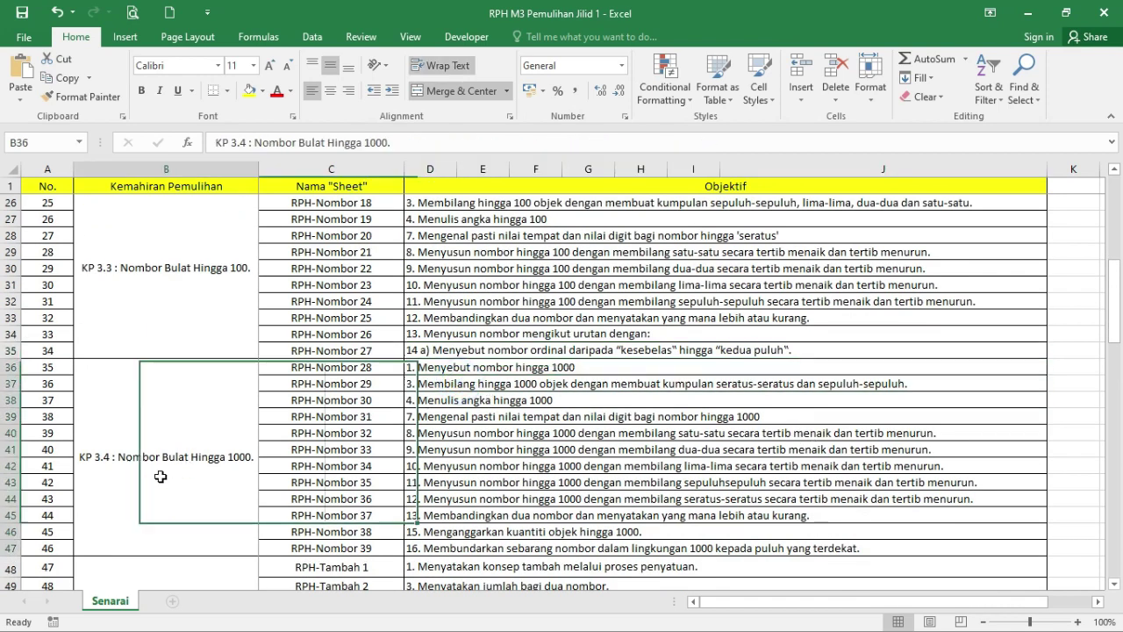
click(524, 382)
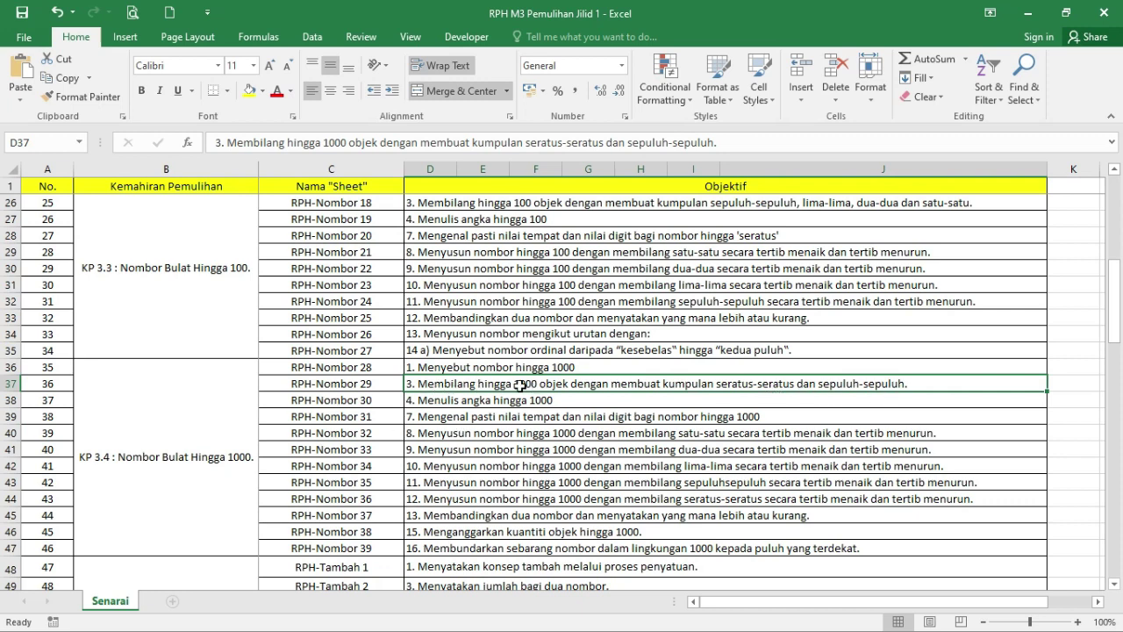
click(333, 386)
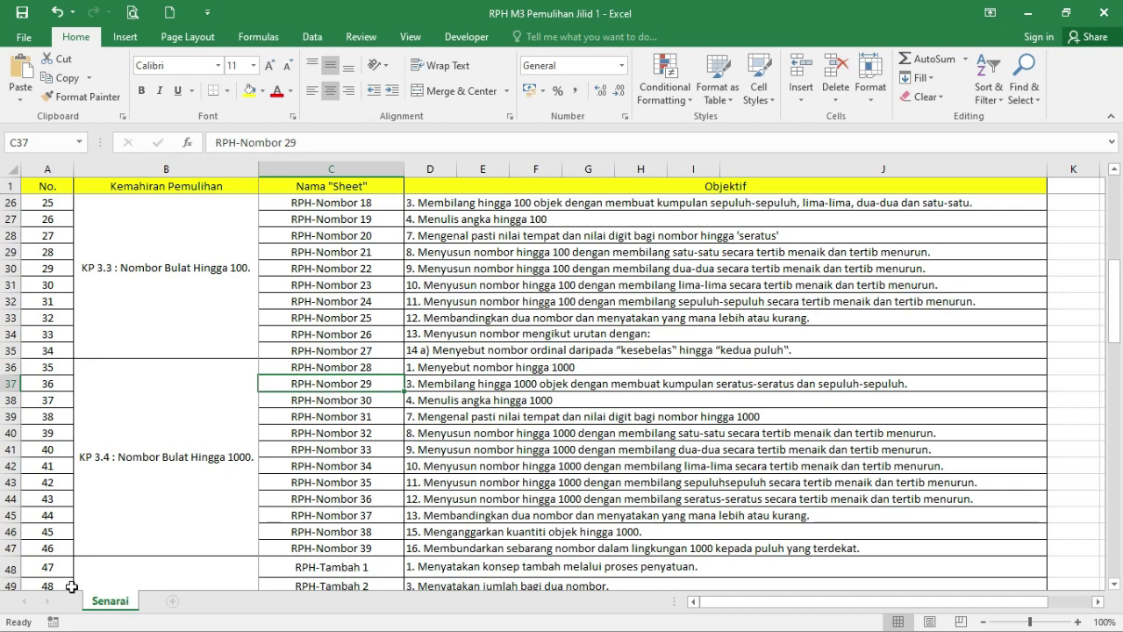
Unhide the sheet RPH-Nombor 29 from the workbook's hidden sheets
right_click(117, 606)
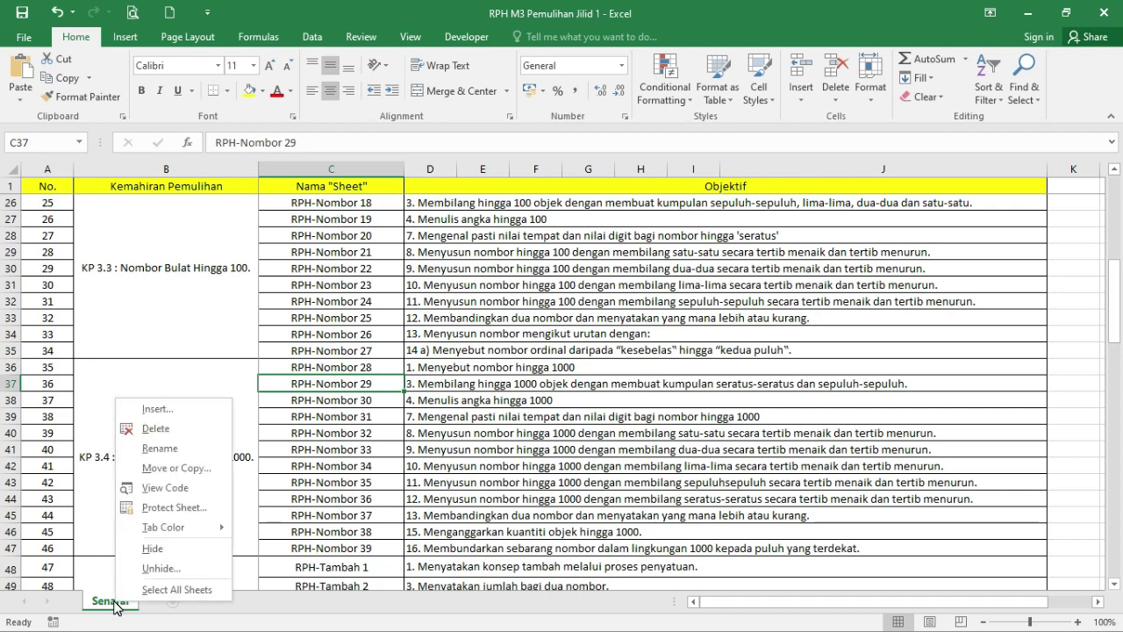
click(159, 570)
scroll(105, 535, down, 6)
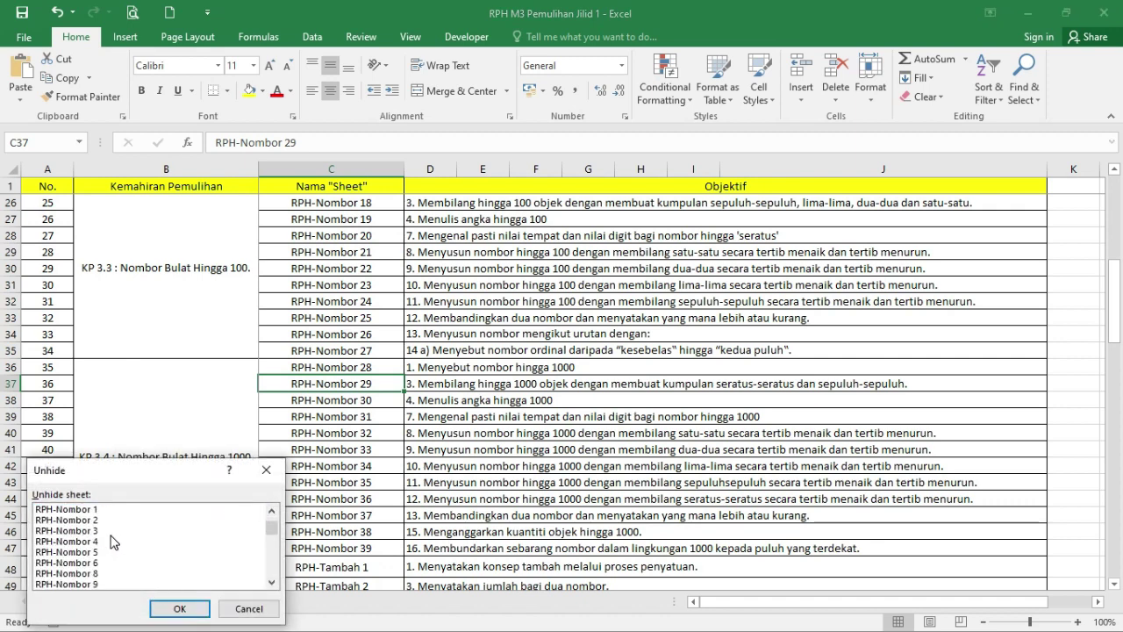
scroll(114, 540, down, 5)
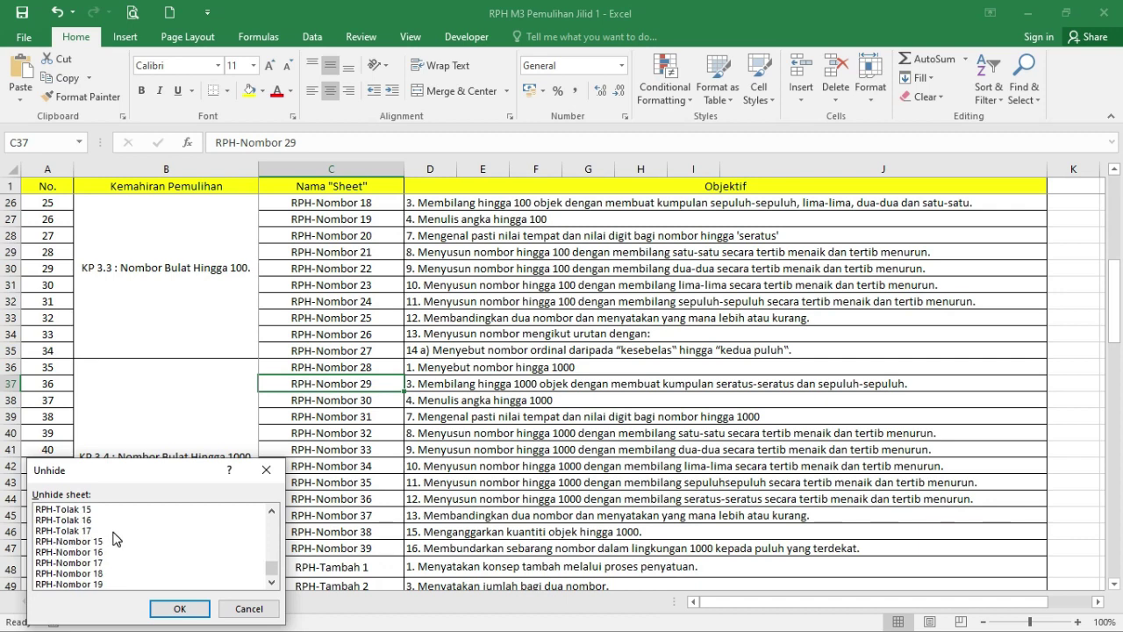
scroll(114, 539, up, 5)
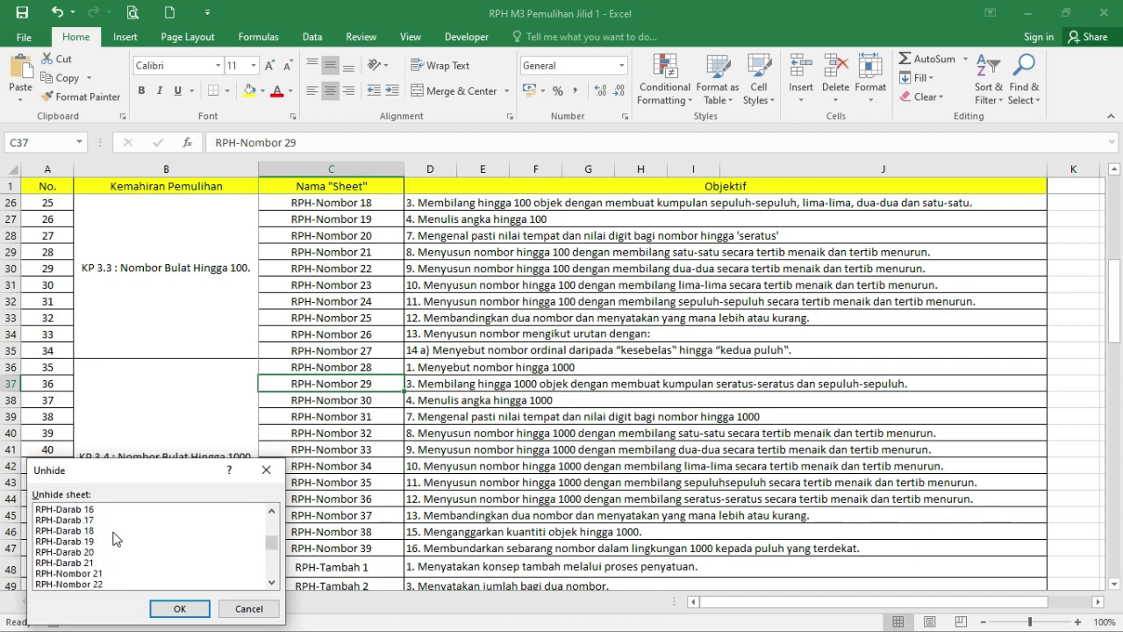
scroll(114, 539, up, 3)
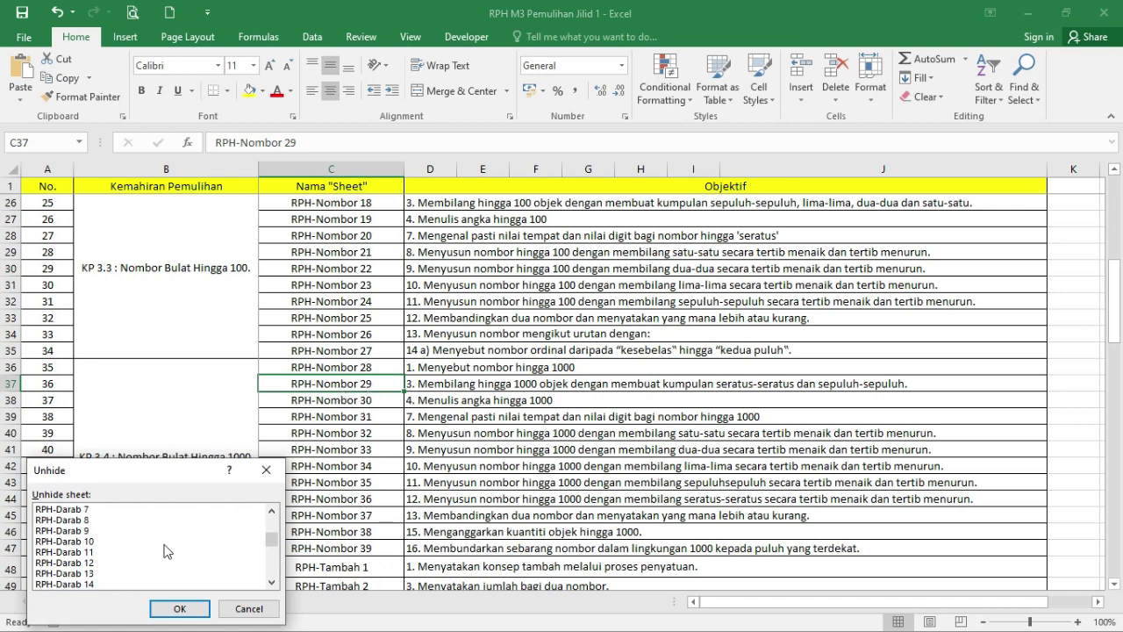
scroll(131, 562, down, 10)
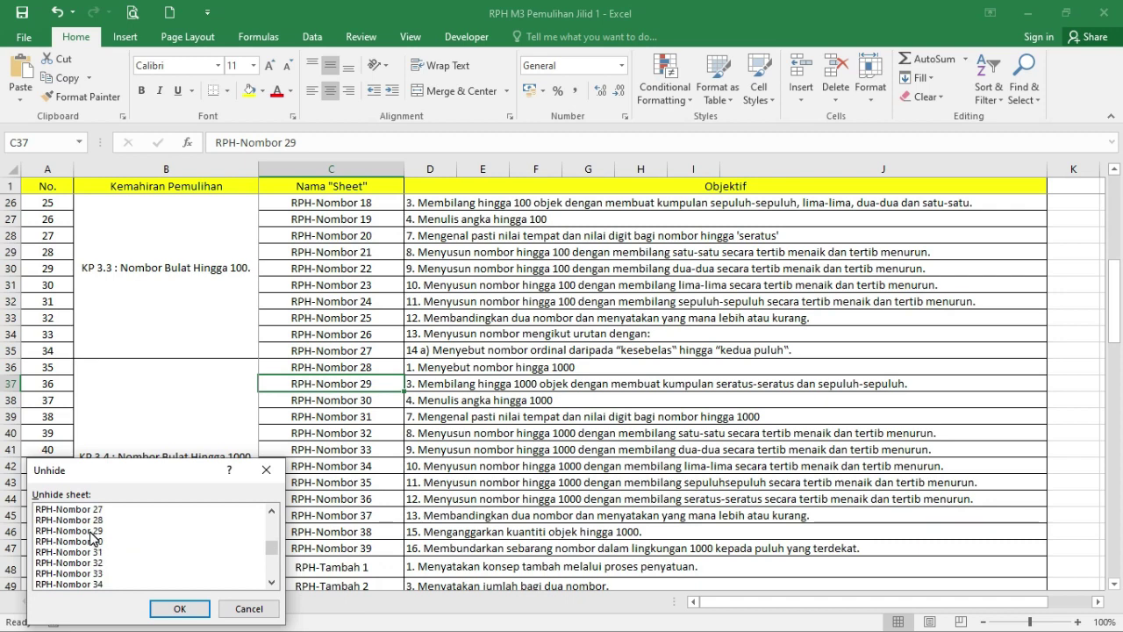
click(93, 531)
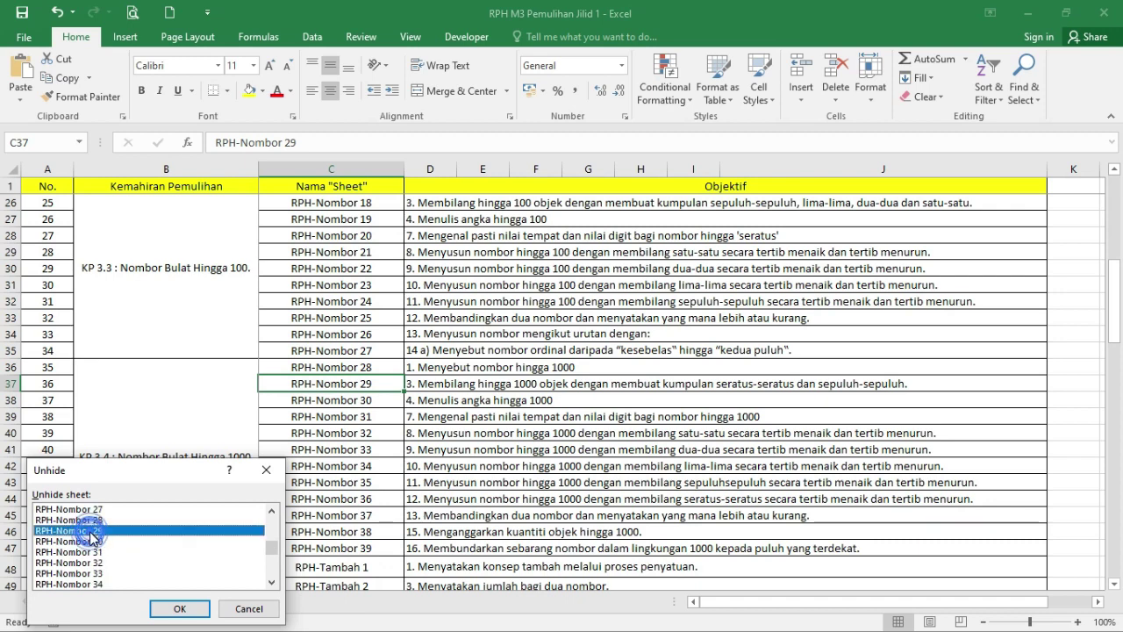
click(177, 609)
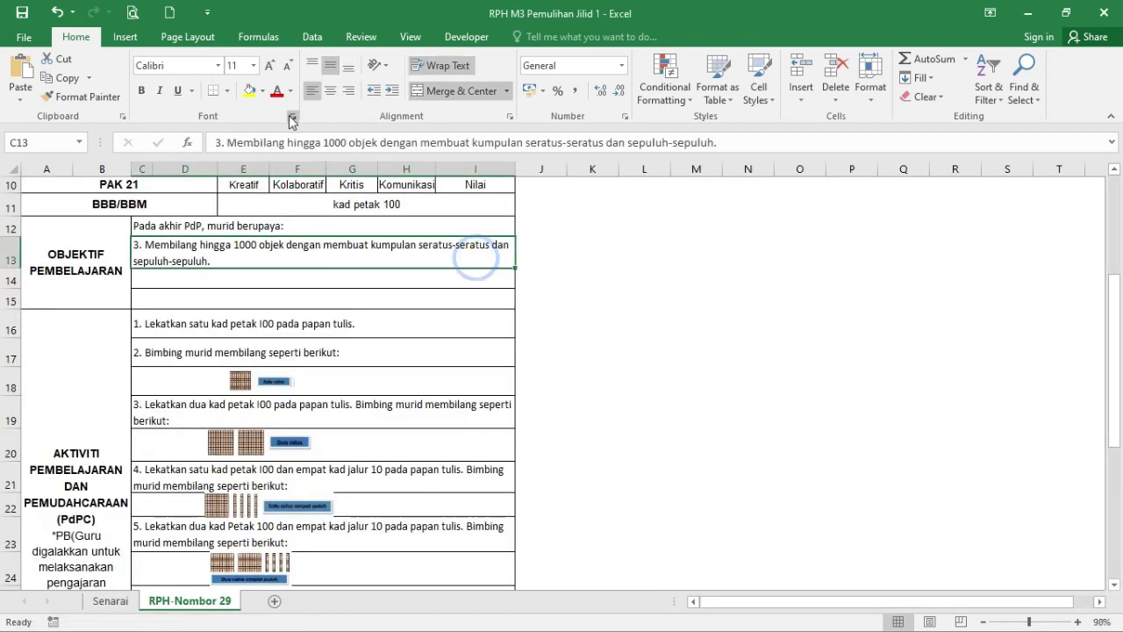
Apply outside borders to the learning objective cell C13 on the RPH-Nombor 29 sheet
click(474, 255)
click(227, 91)
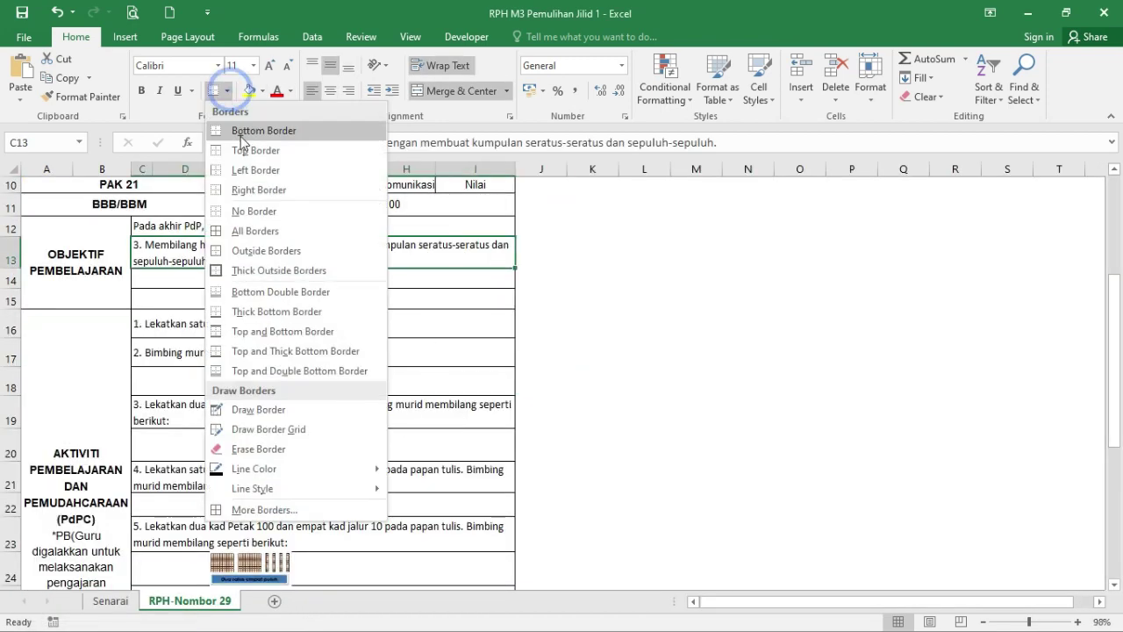
click(260, 250)
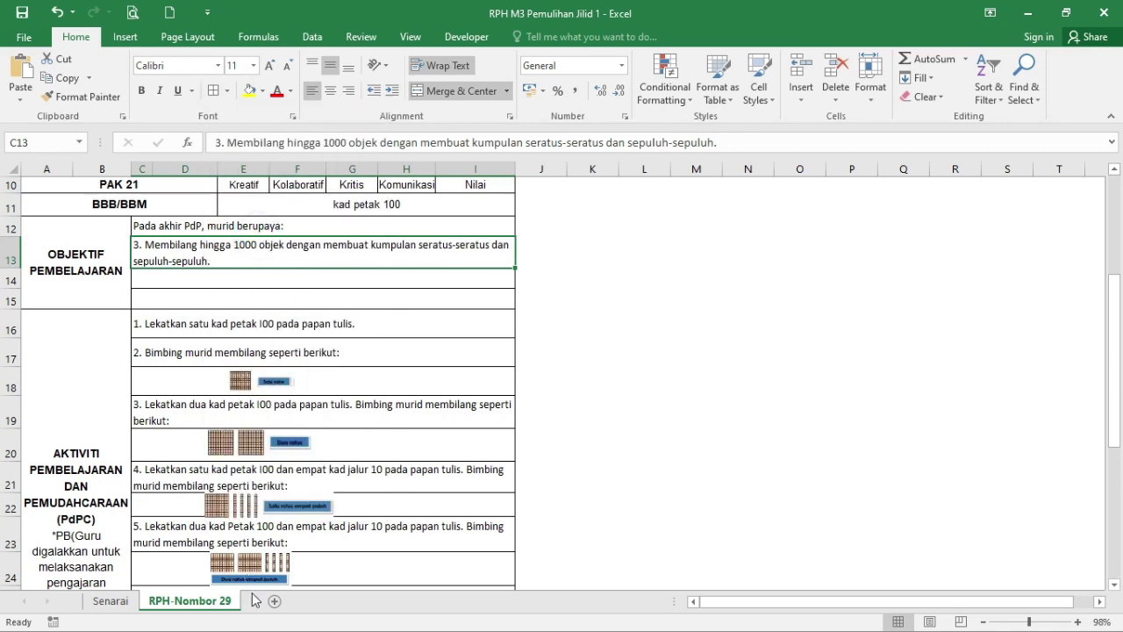
Compare the RPH-Nombor 29 objective with its entry in the Senarai list, and review the lesson activities and pictures on the RPH-Nombor 29 sheet
click(110, 601)
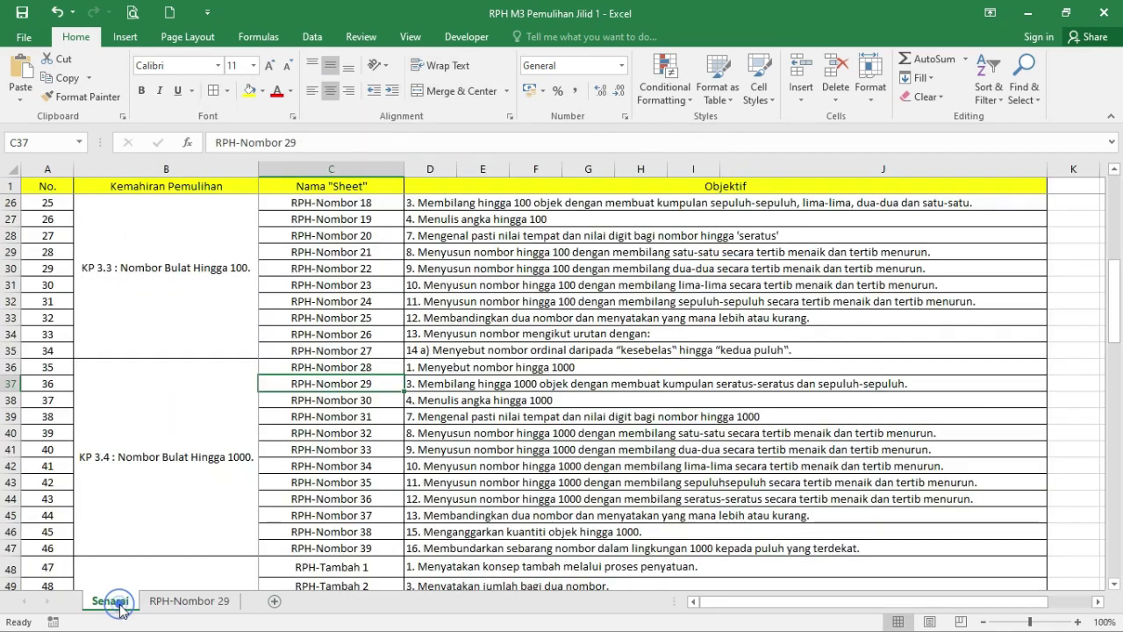
click(184, 601)
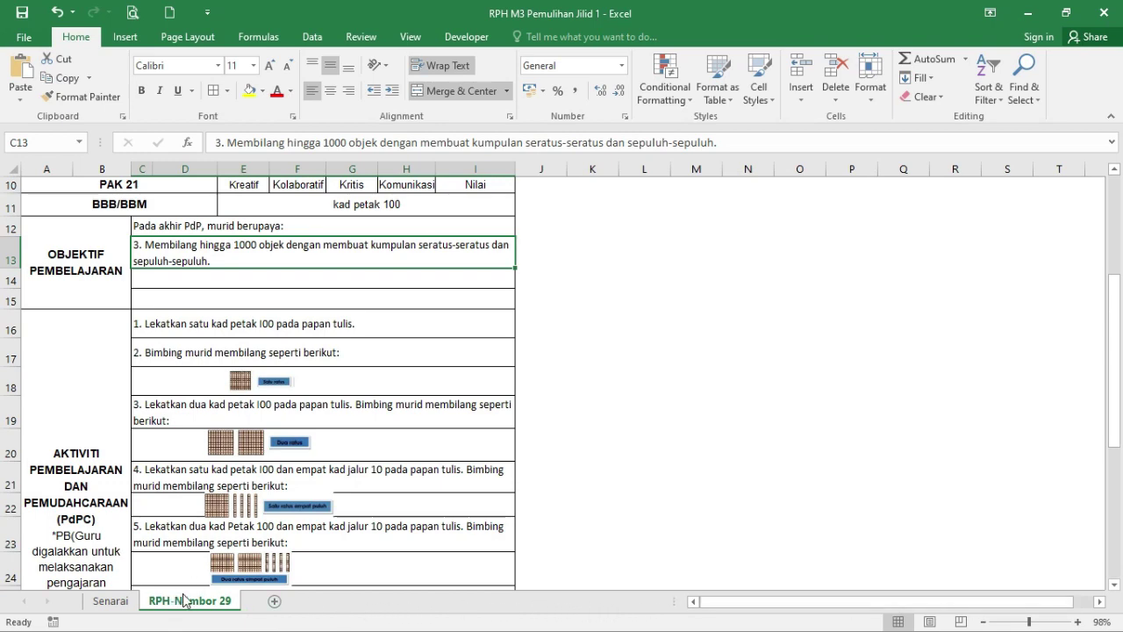
click(110, 601)
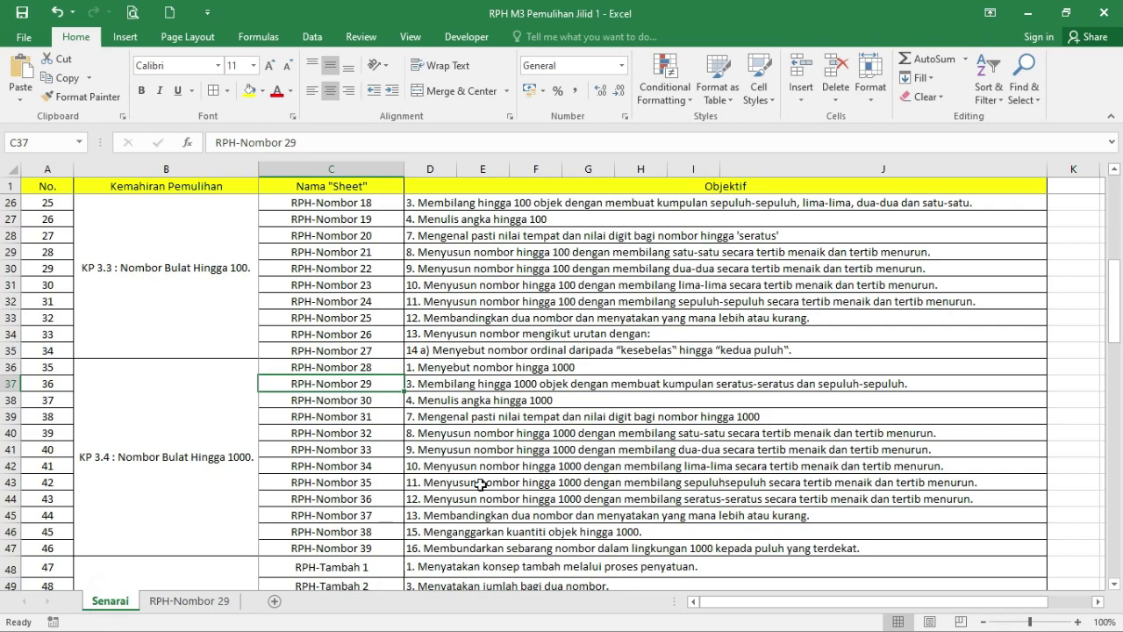
click(190, 601)
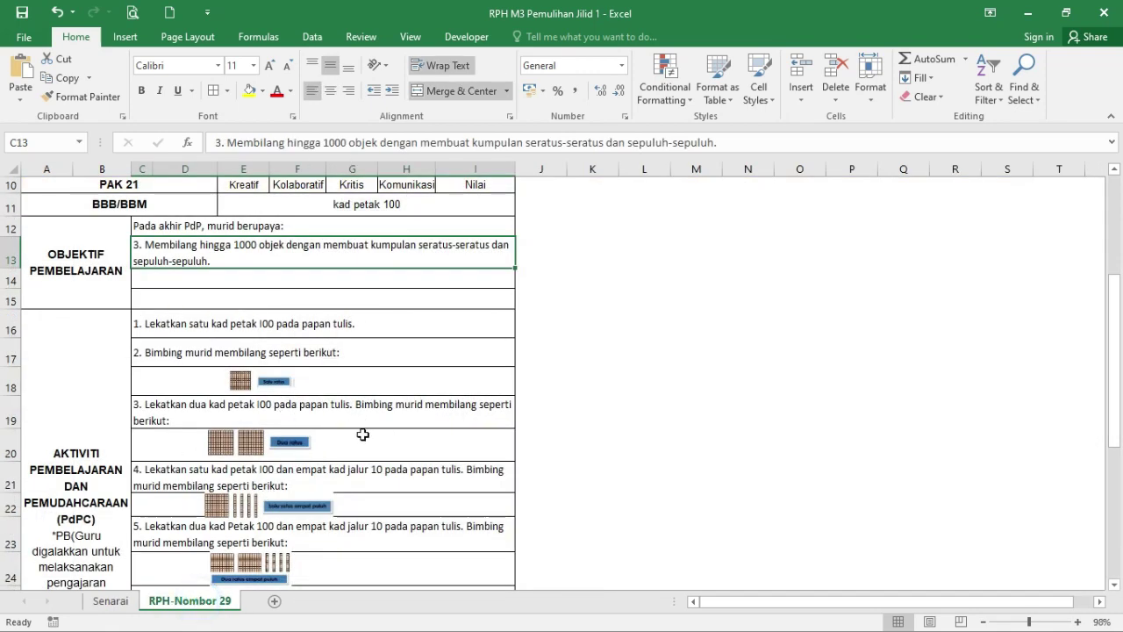
scroll(377, 452, down, 3)
scroll(366, 464, down, 3)
scroll(476, 469, up, 5)
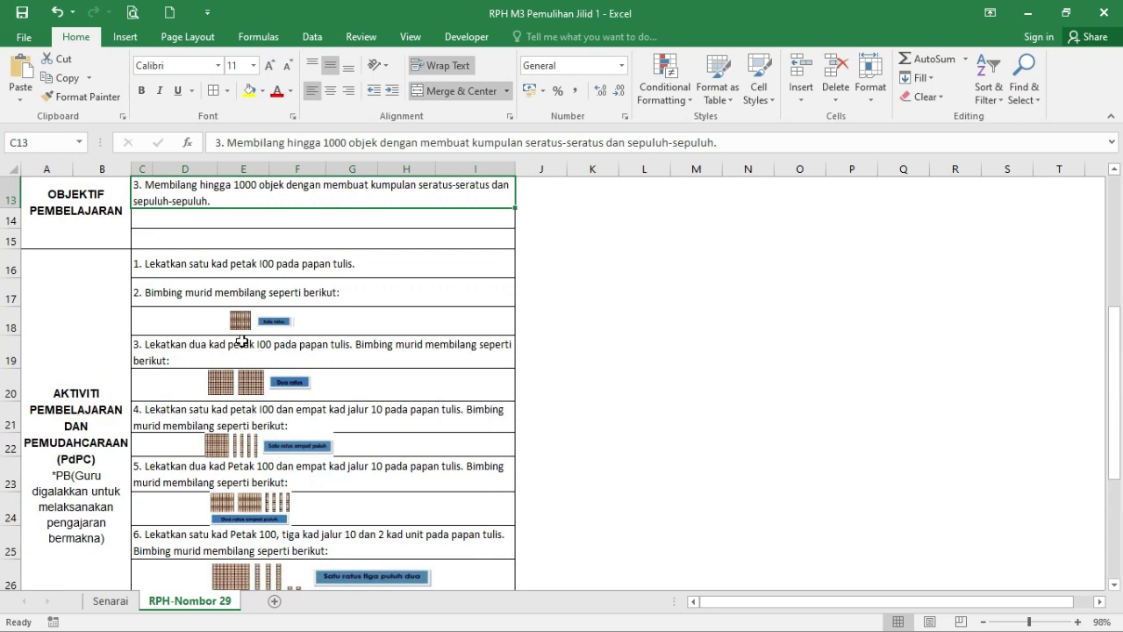
click(174, 313)
click(703, 340)
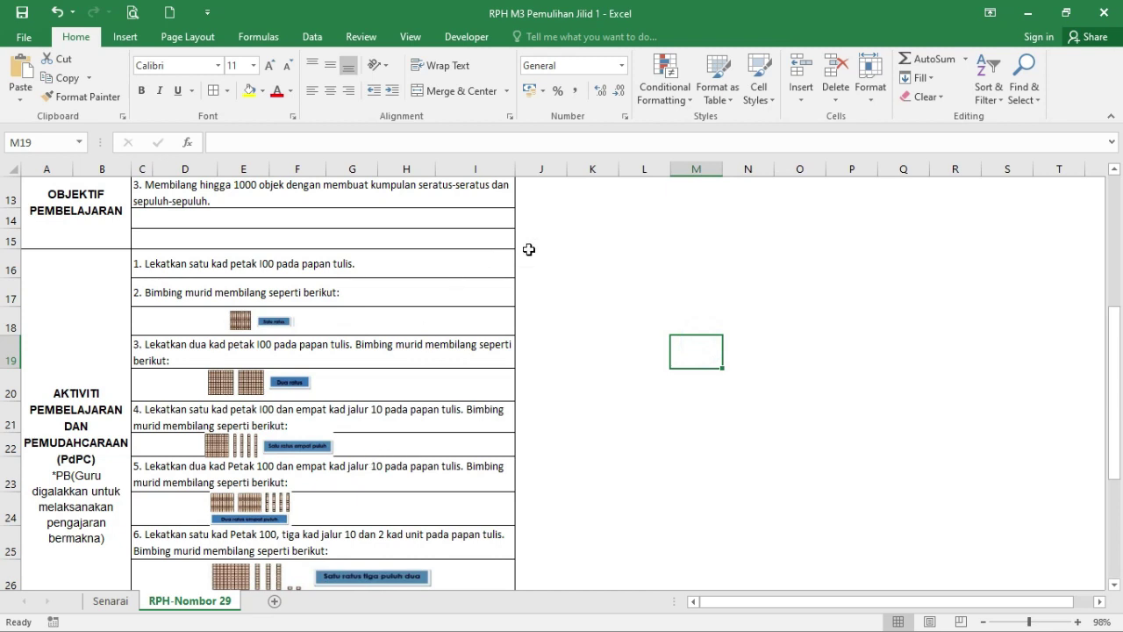
click(604, 282)
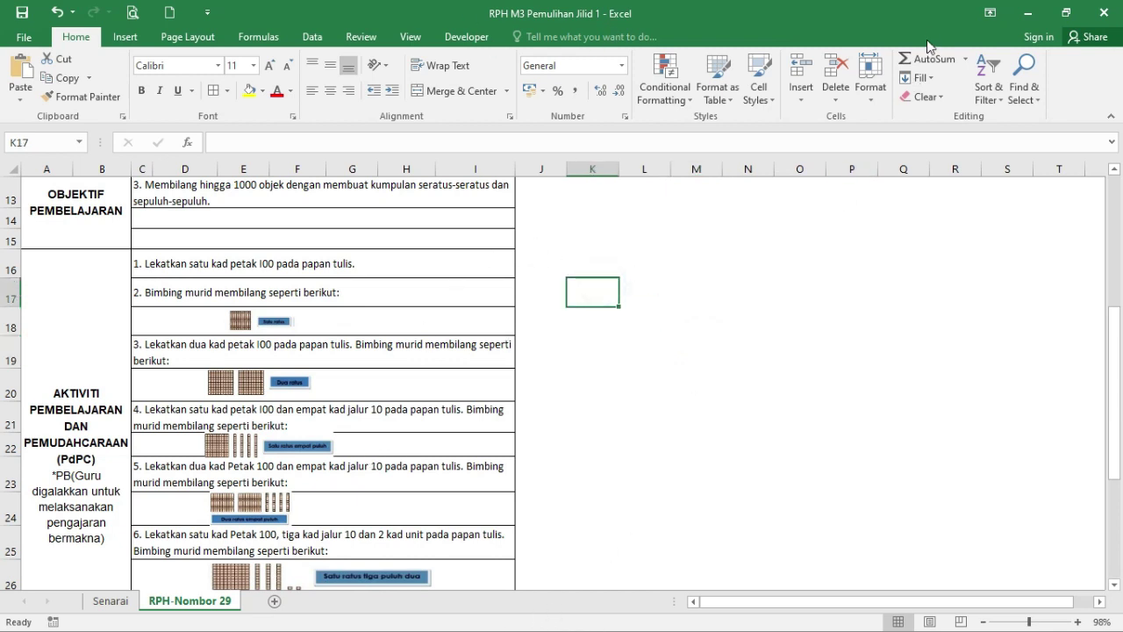
Close the group's Files list in Telegram and switch back to the RPH M3 Pemulihan Jilid 1 workbook in Excel
click(1028, 13)
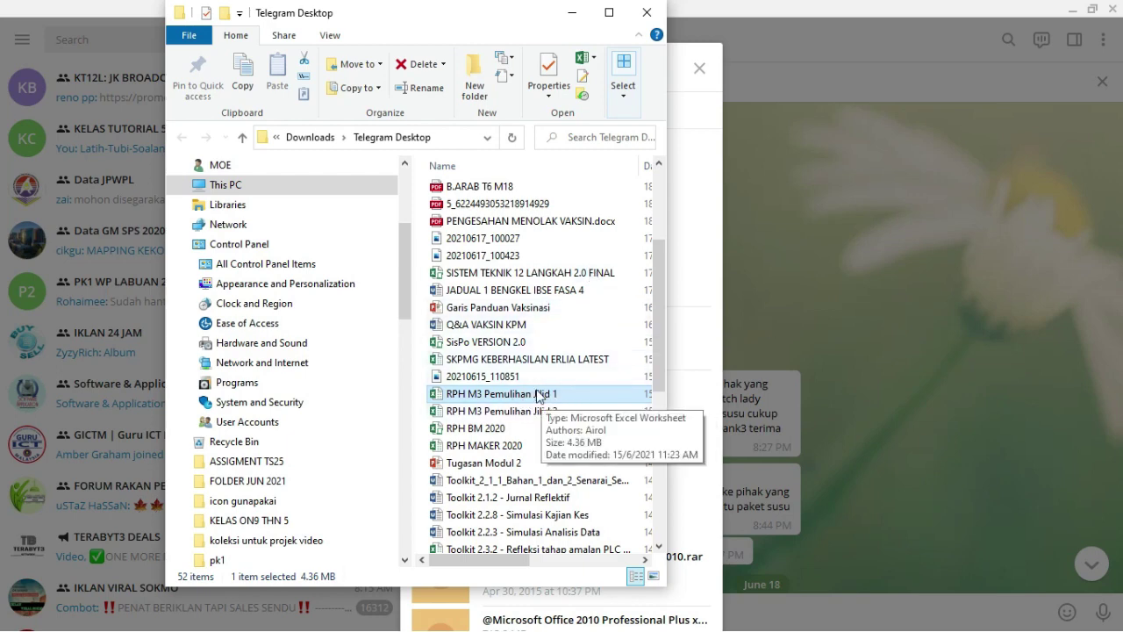
click(933, 17)
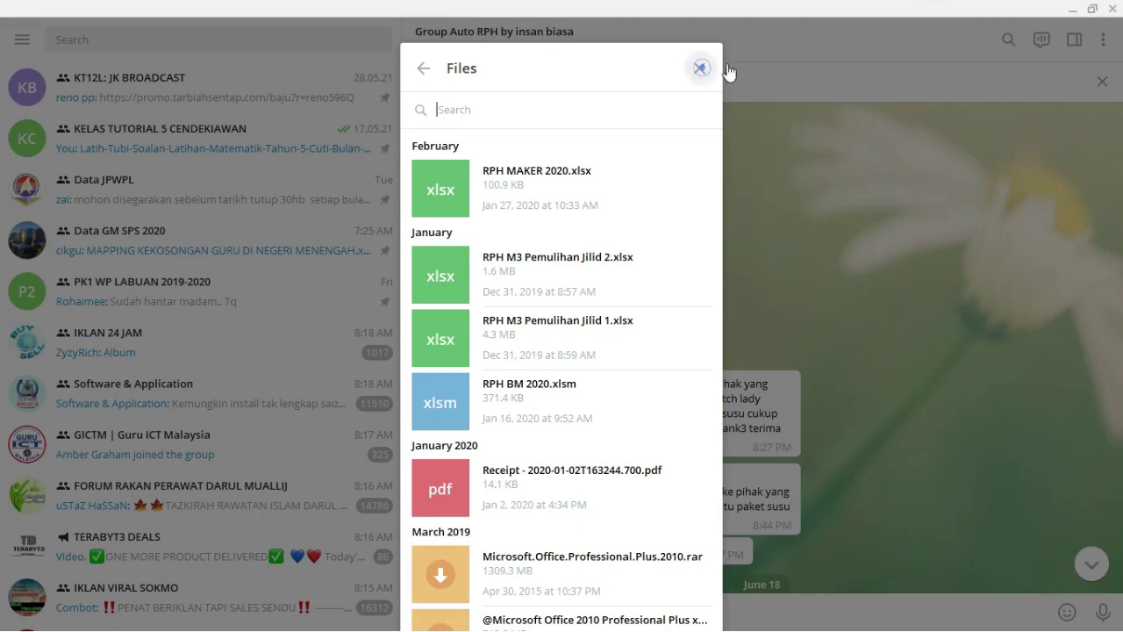
click(700, 68)
click(1071, 9)
mouse_move(422, 625)
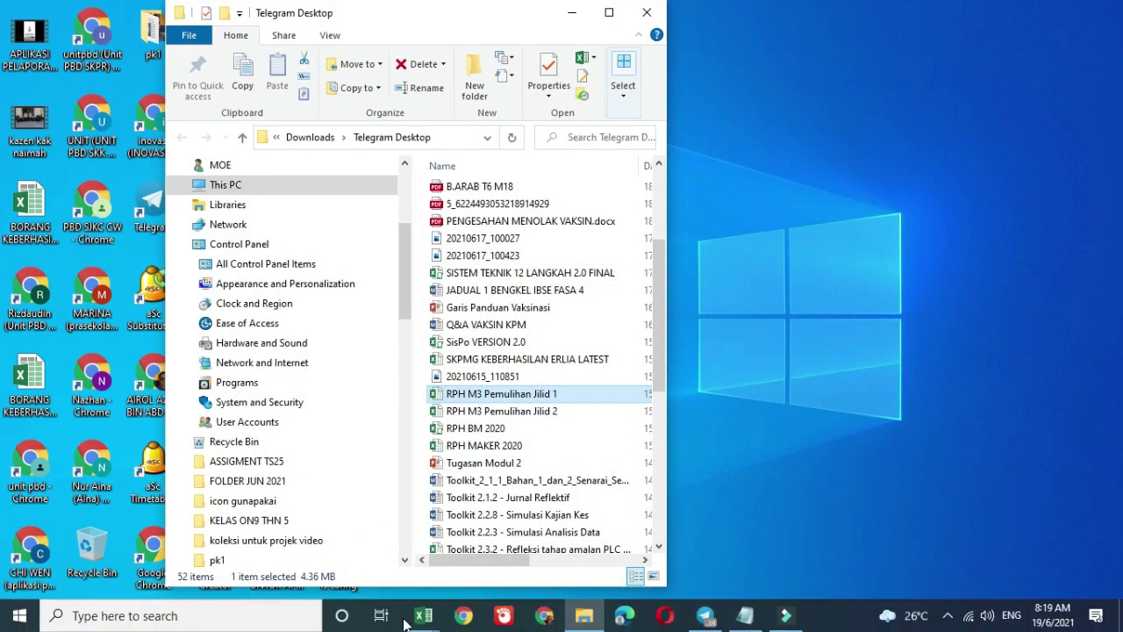
click(424, 615)
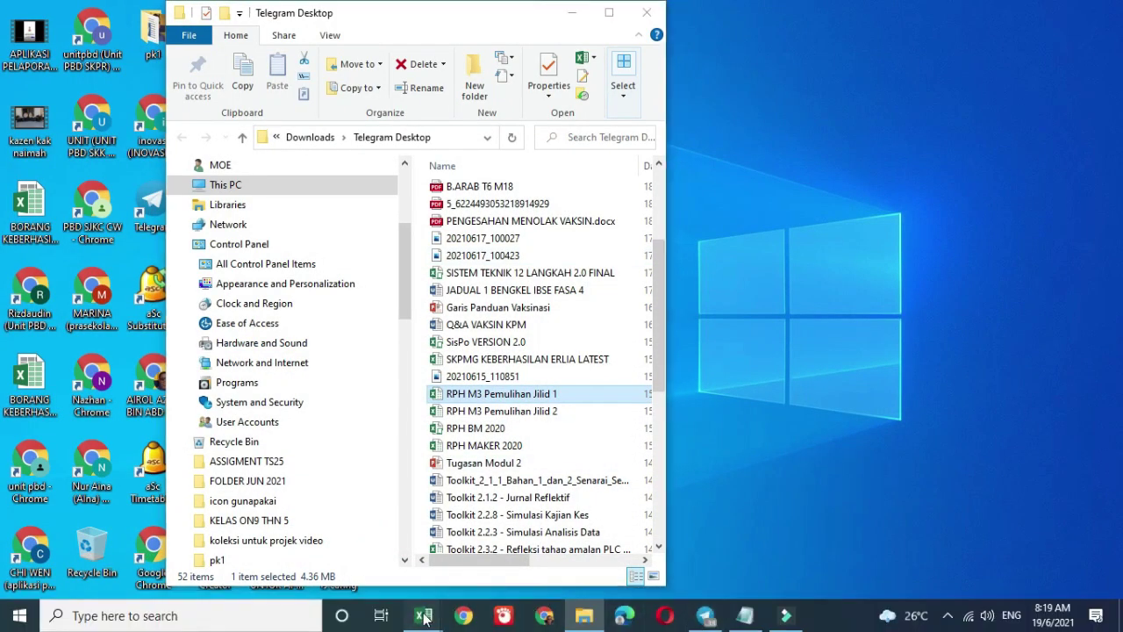
click(364, 550)
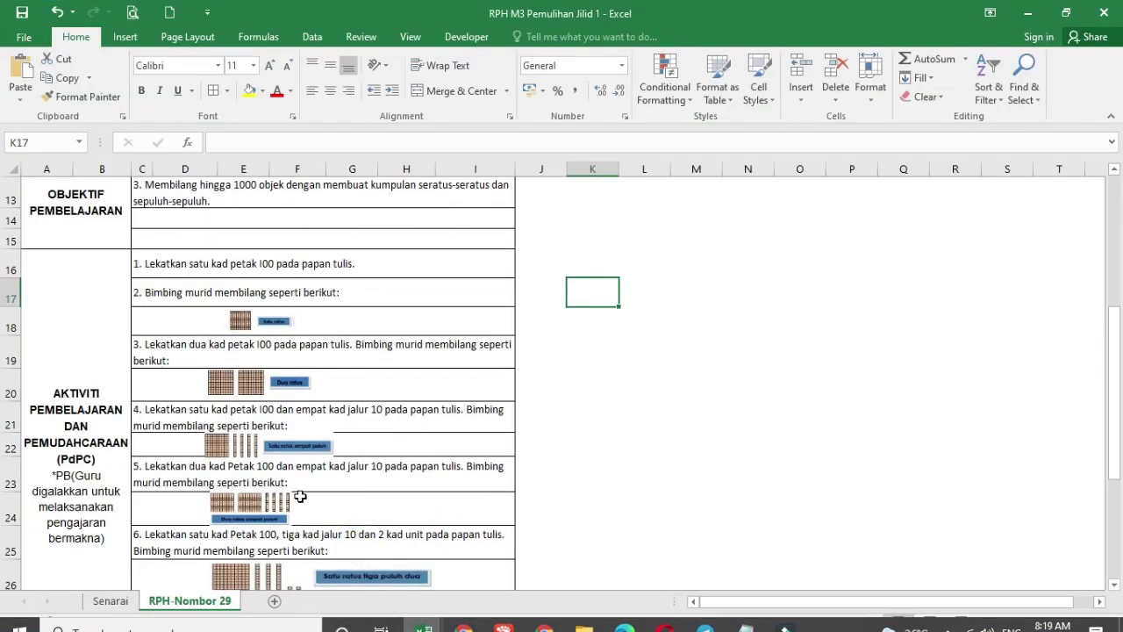
Create a copy of the RPH-Nombor 29 sheet in a new workbook
right_click(210, 603)
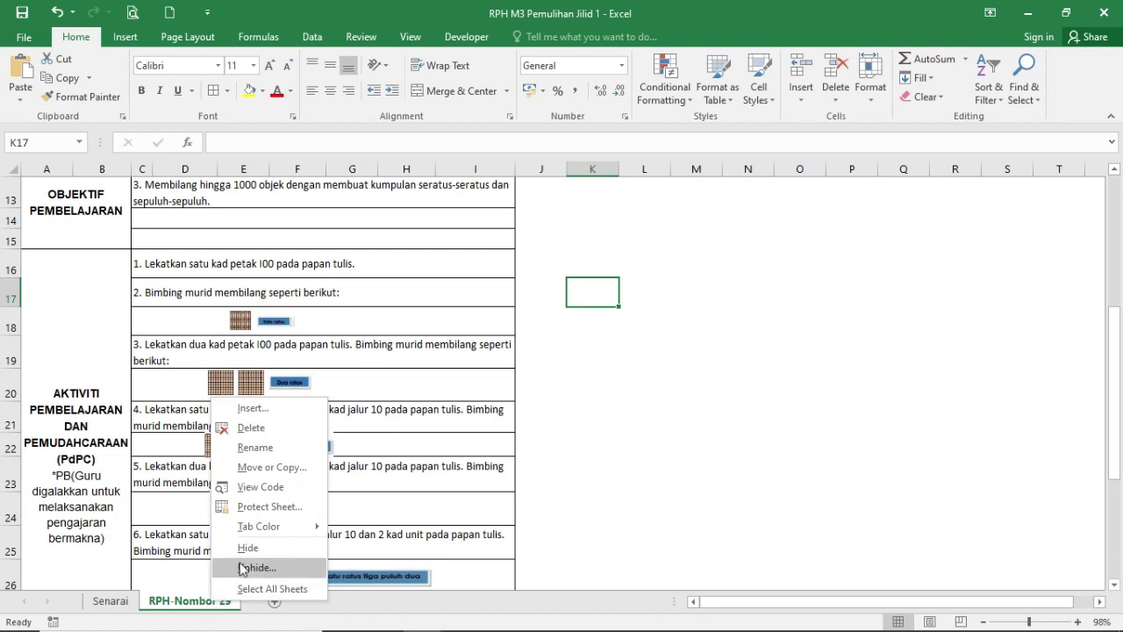
click(284, 468)
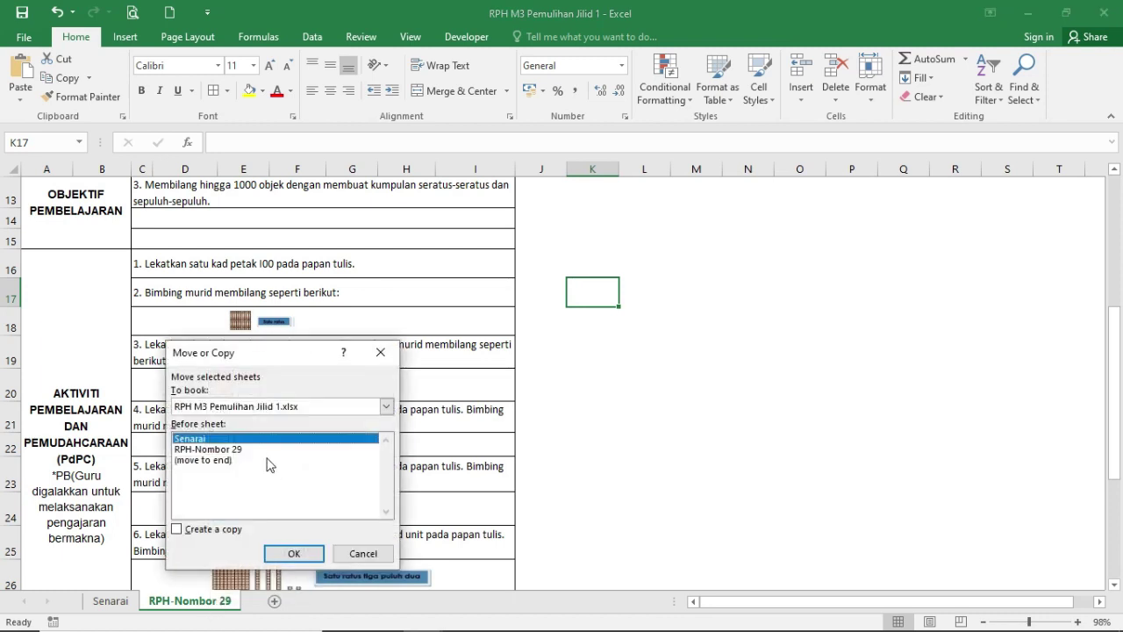
click(268, 406)
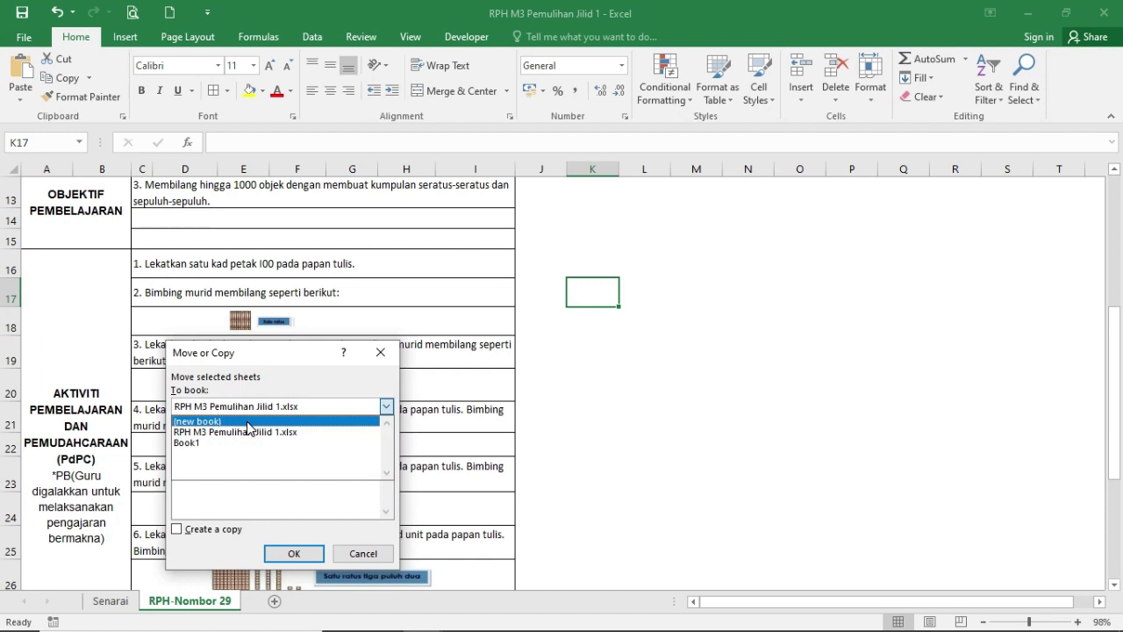
click(247, 422)
click(208, 530)
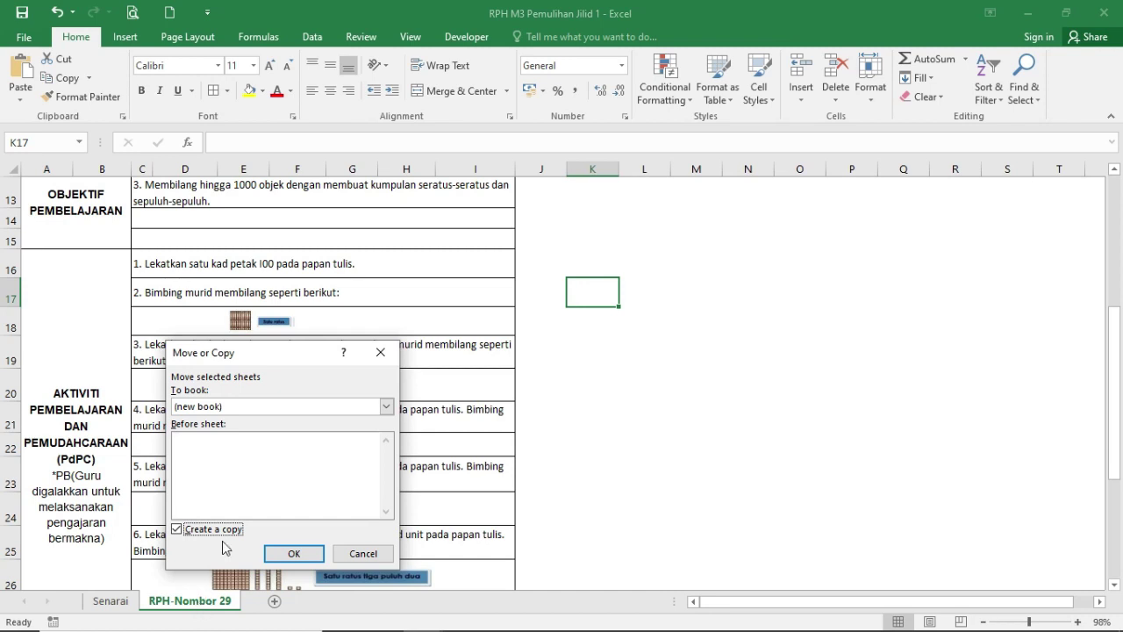
click(293, 554)
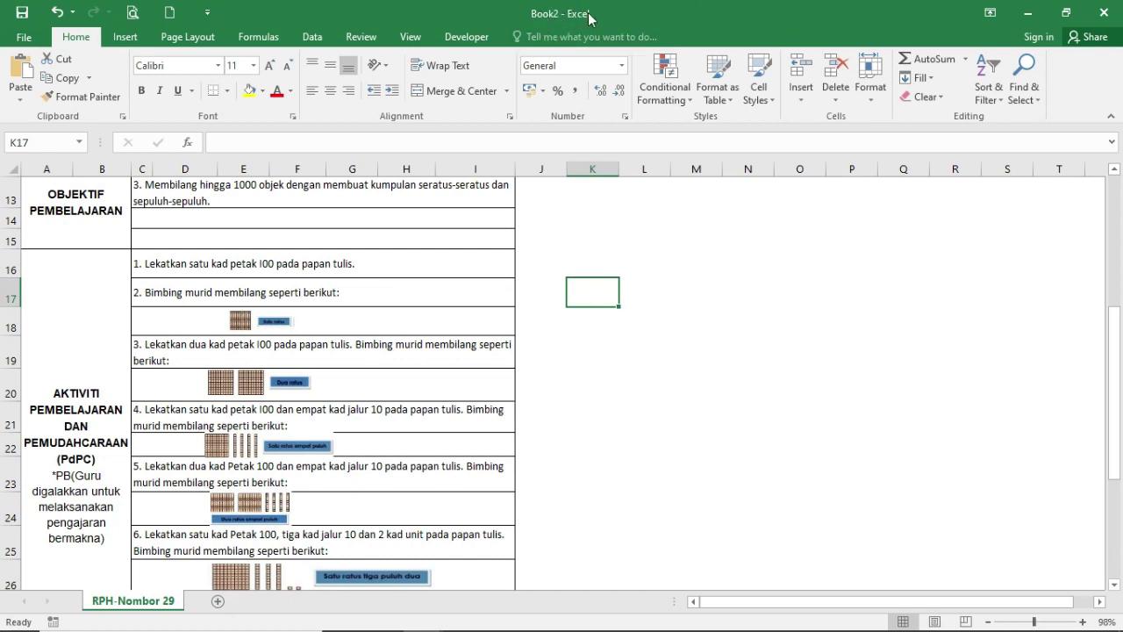
Save the new workbook on the Desktop as "rph minggu 11 2 april 2021" in Excel Workbook format
click(24, 39)
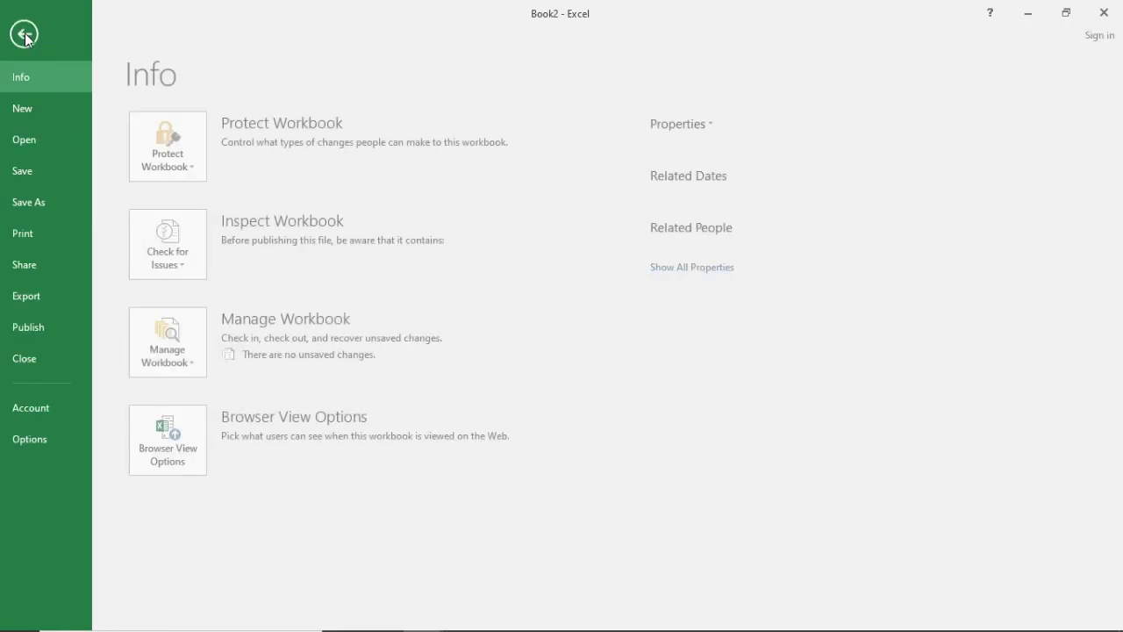
click(55, 203)
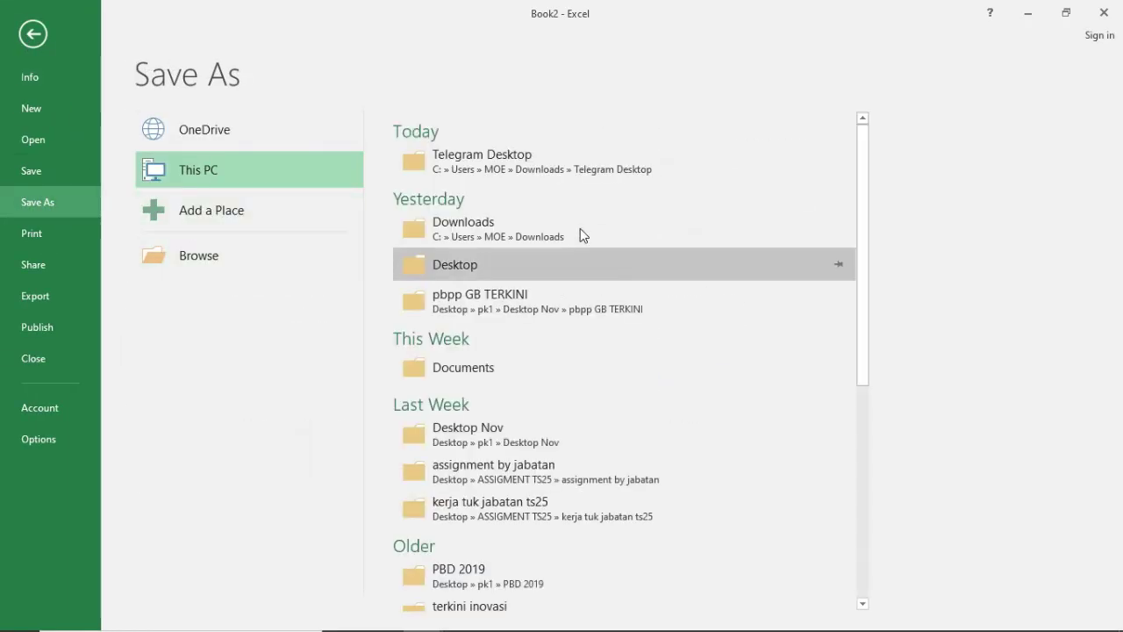
click(521, 263)
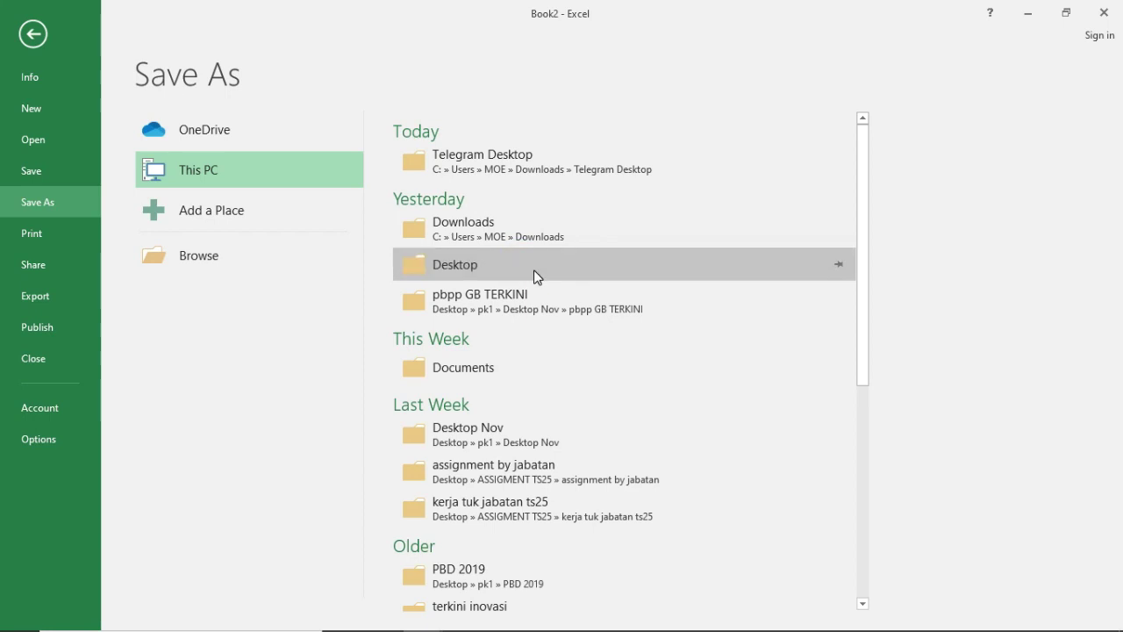
click(532, 264)
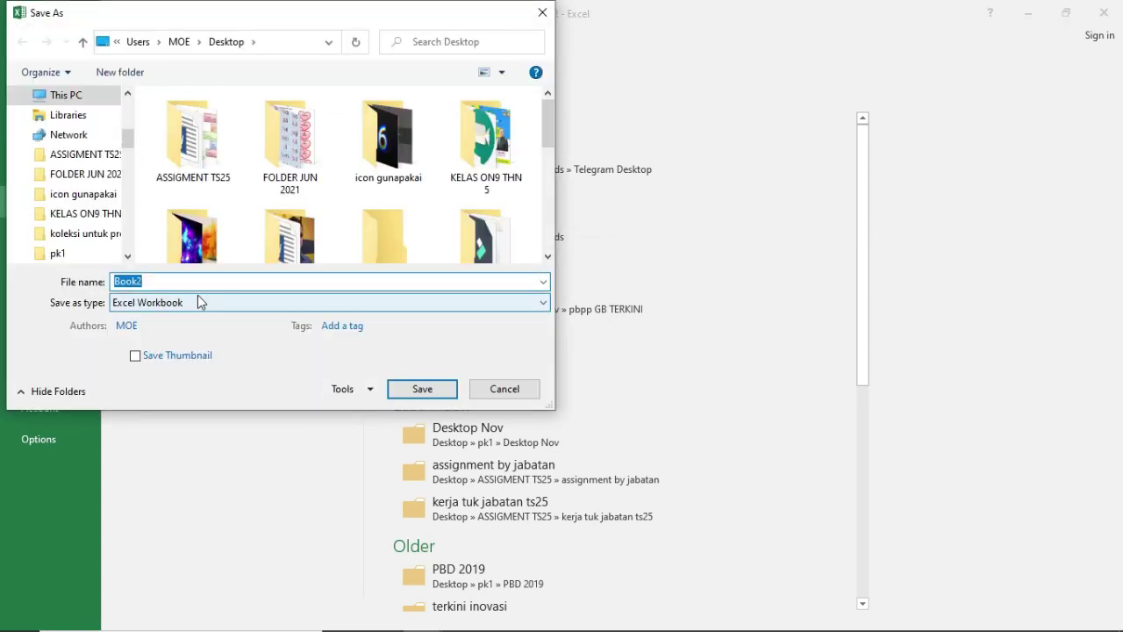
text(rph minggu 11 hari selasa)
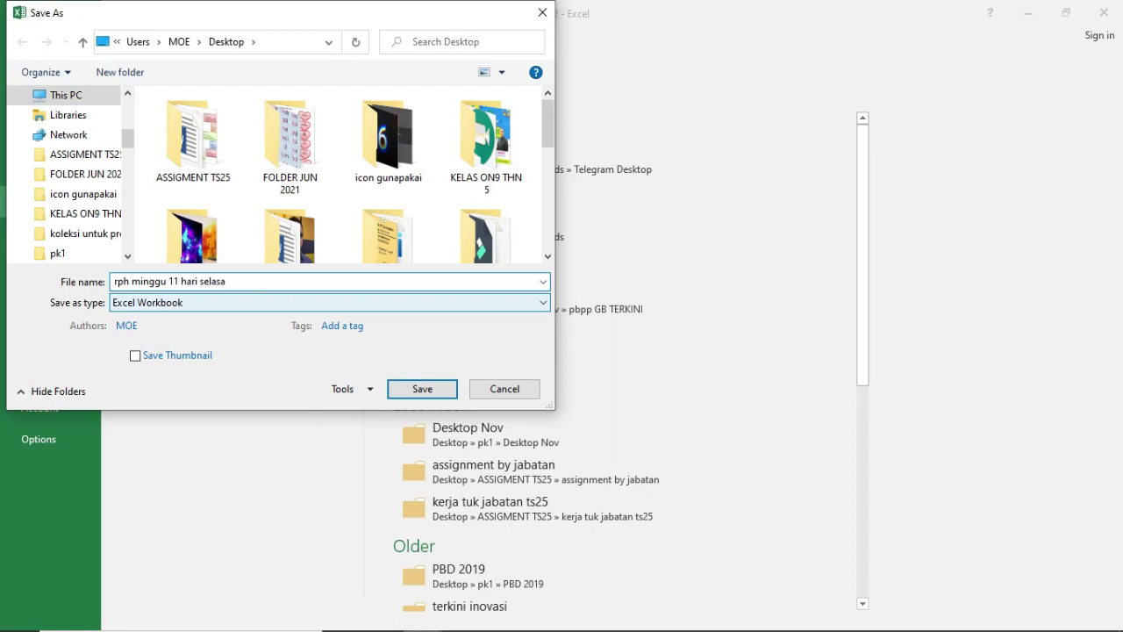
drag(230, 282, 184, 281)
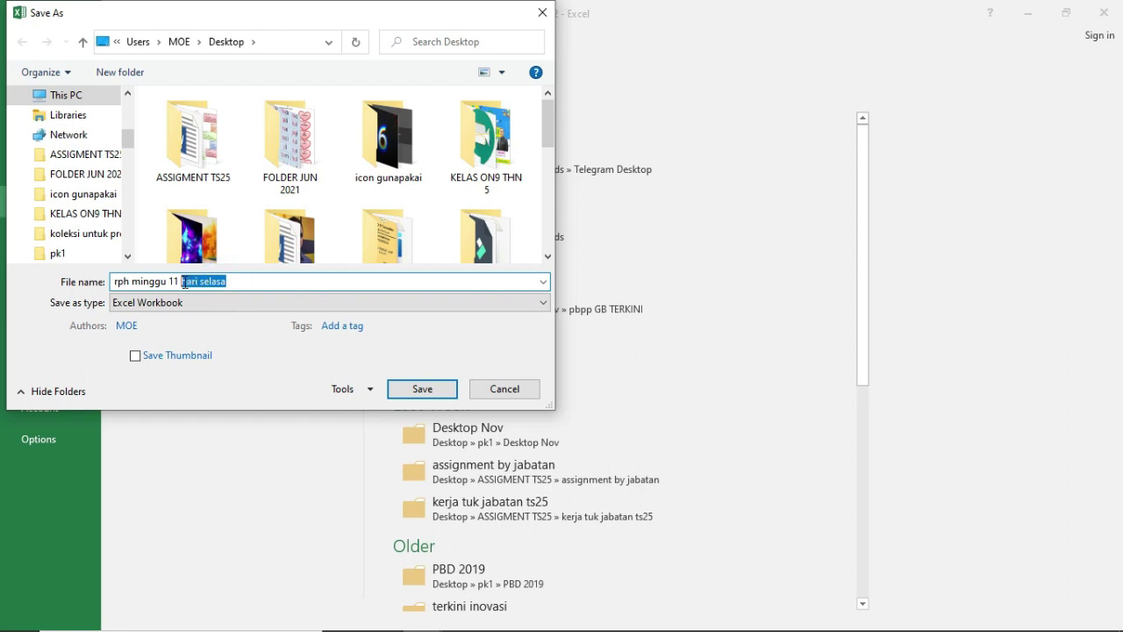
text(2 april)
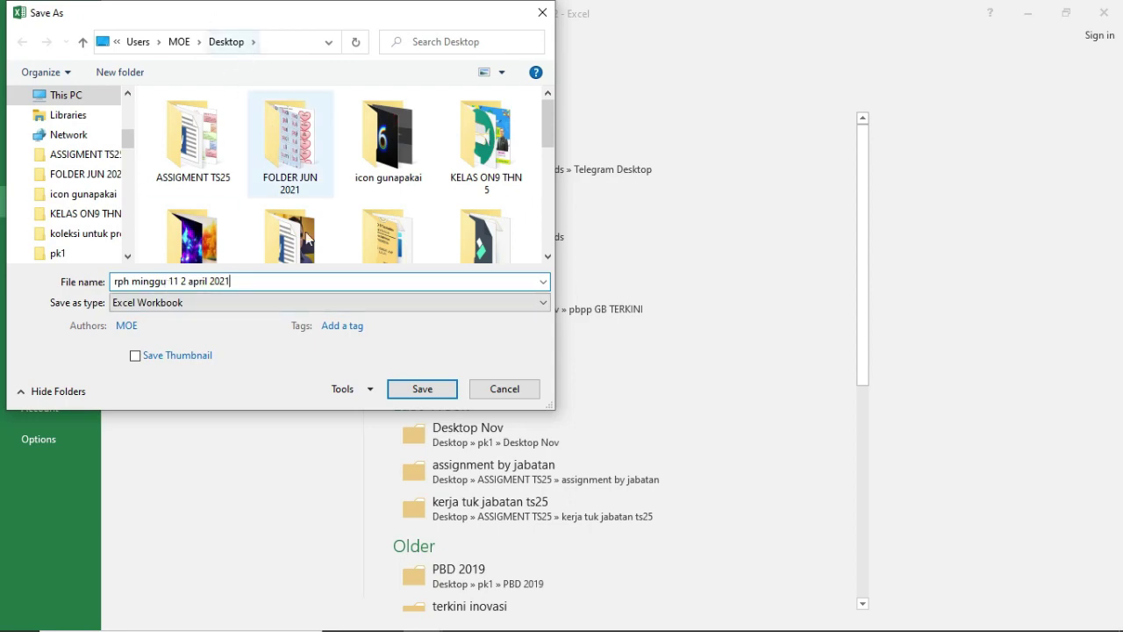
click(416, 391)
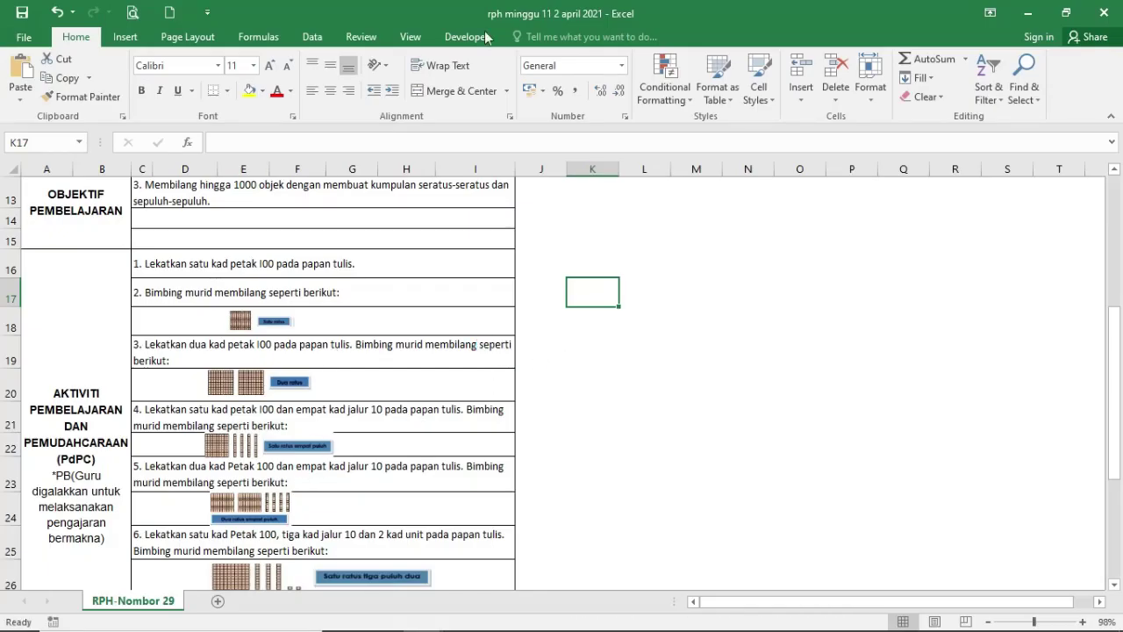
Enter the date 2/4/2021 in the TARIKH/HARI/MINGGU row of the RPH-Nombor 29 sheet
click(256, 264)
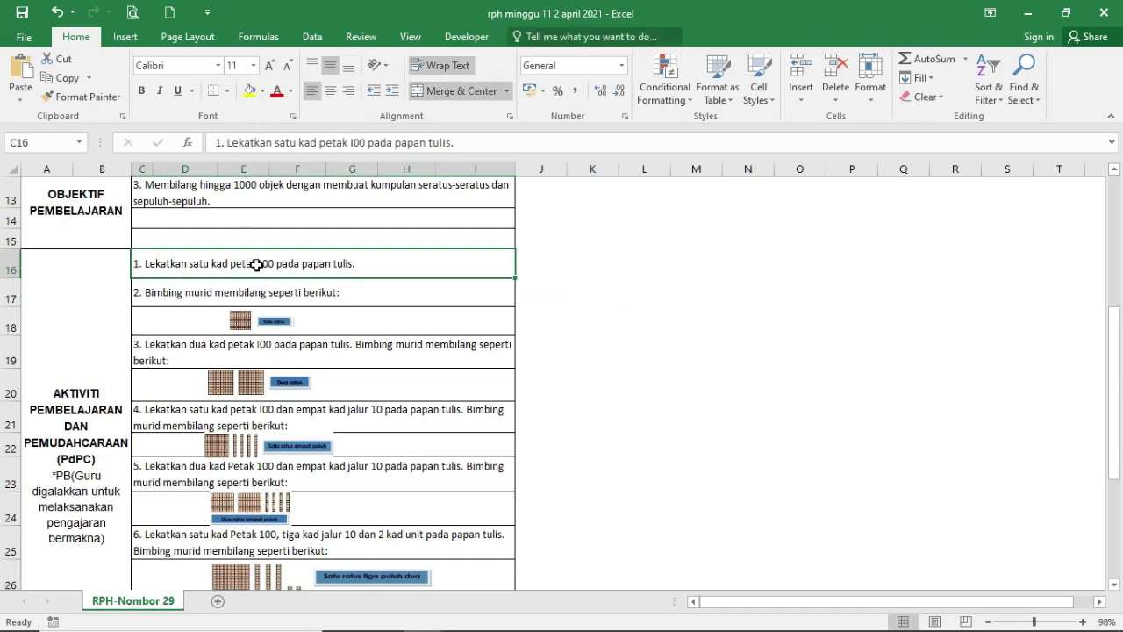
scroll(332, 403, down, 2)
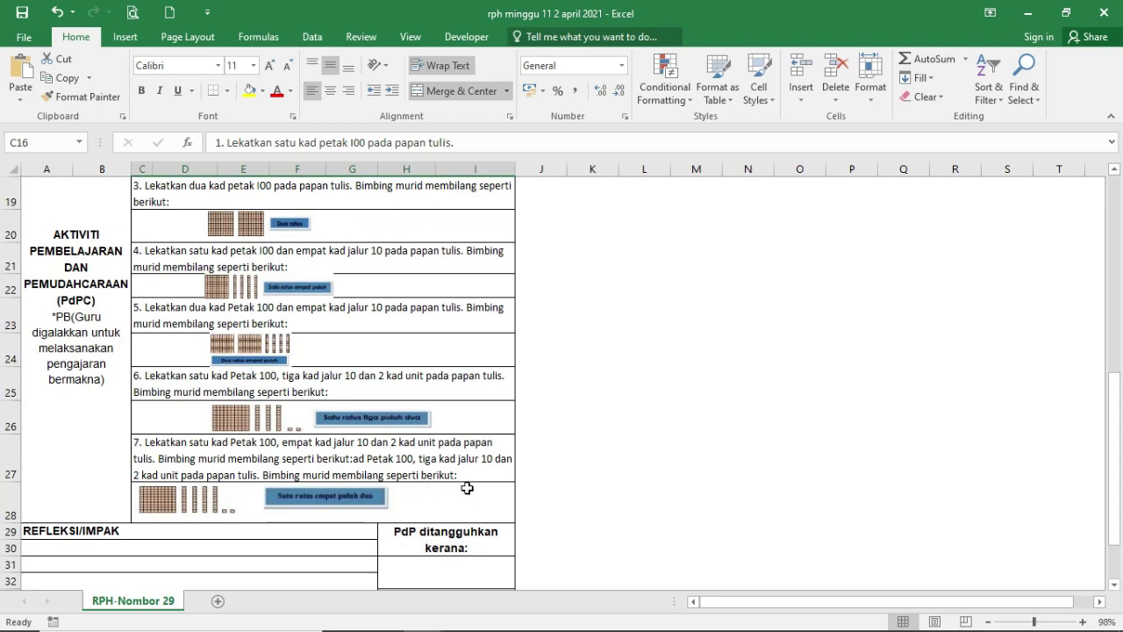
scroll(467, 487, up, 4)
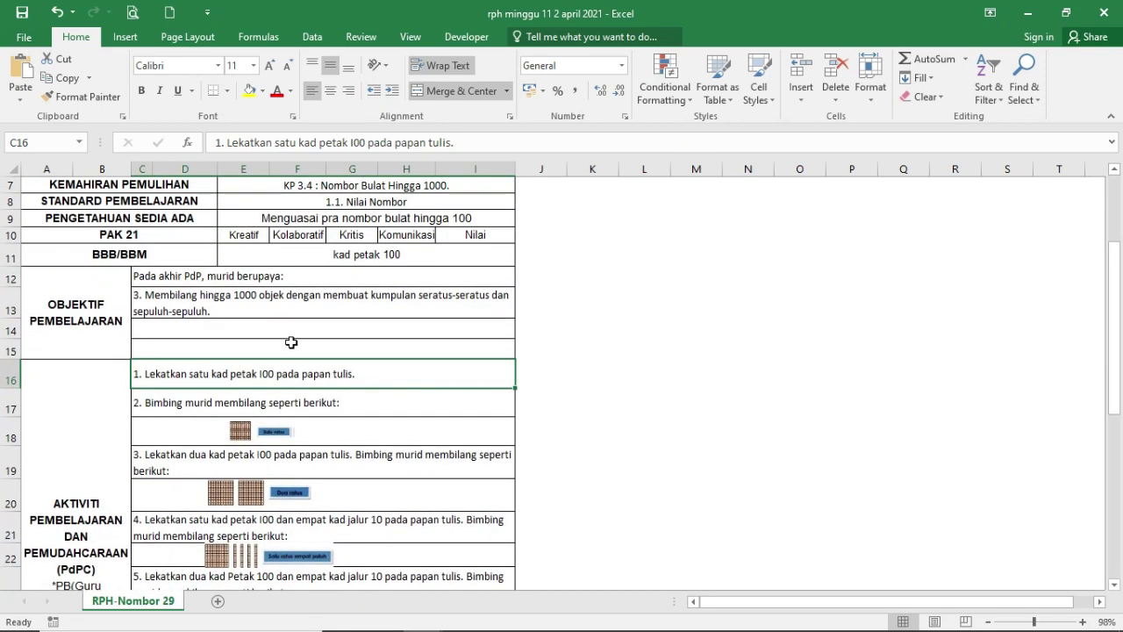
scroll(291, 342, up, 2)
click(190, 234)
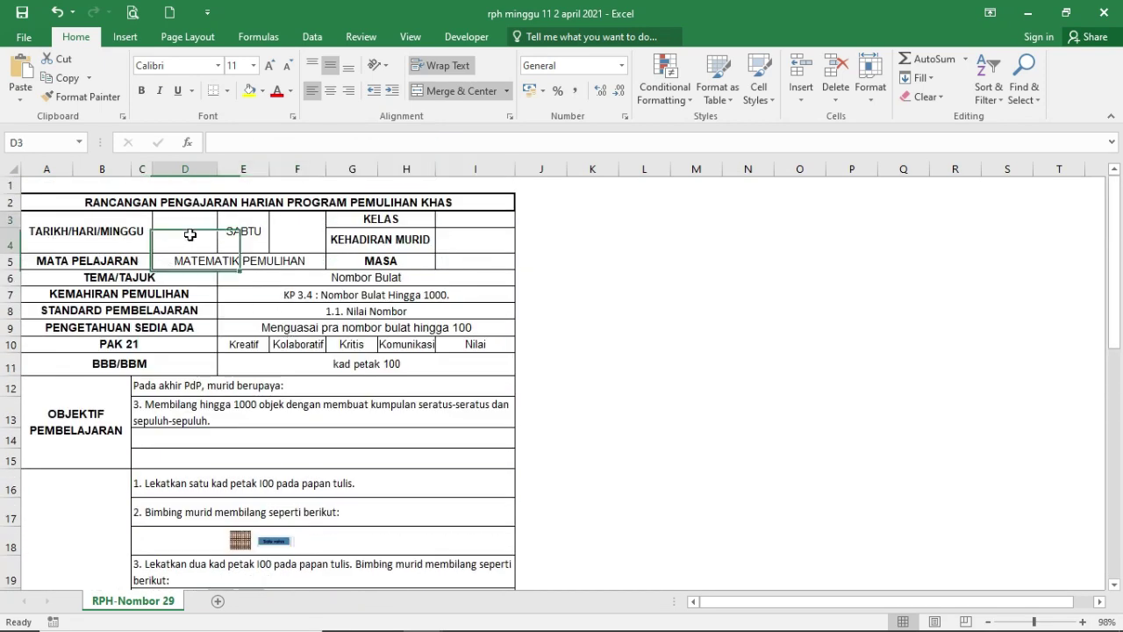
click(189, 234)
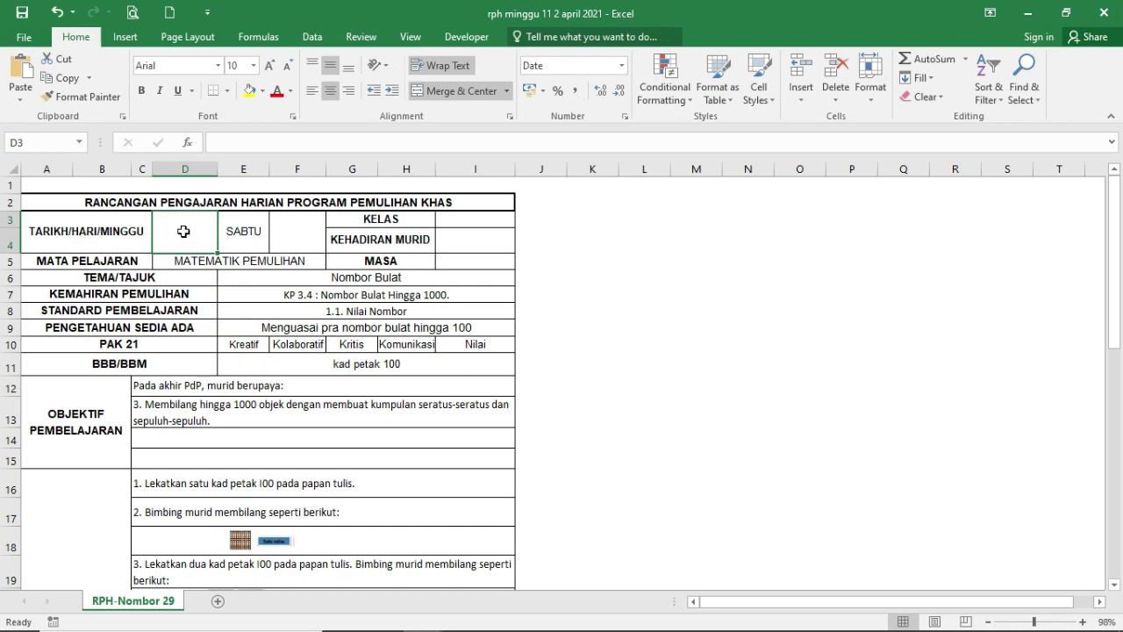
text(2/4/2021)
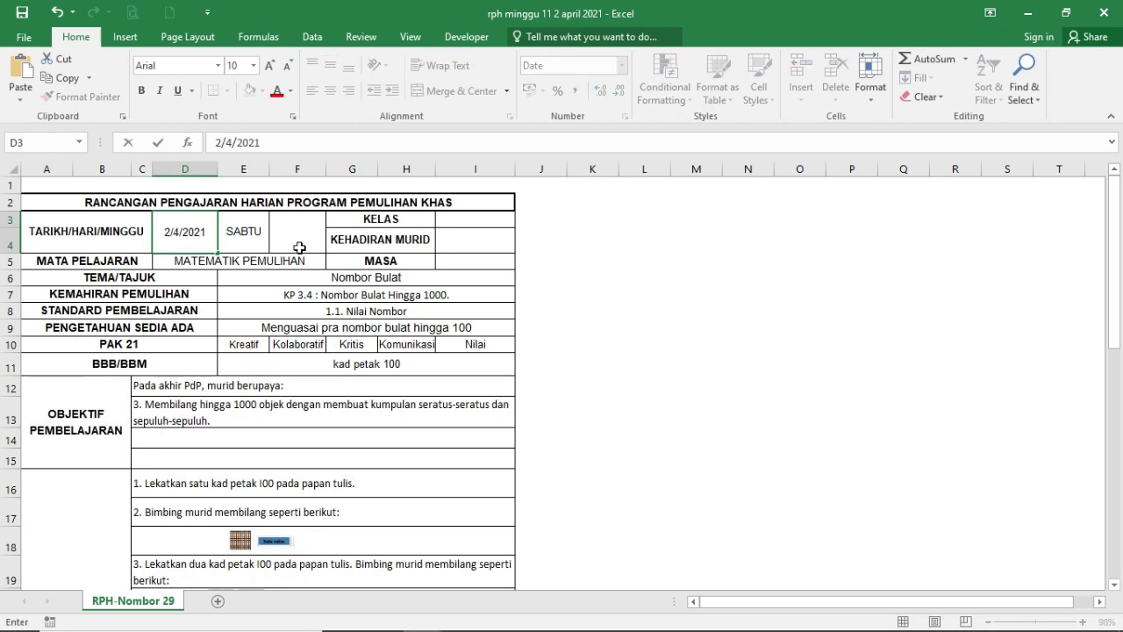
click(299, 247)
Examine the formula in cell E3 that derives the weekday from the date in D3
click(190, 237)
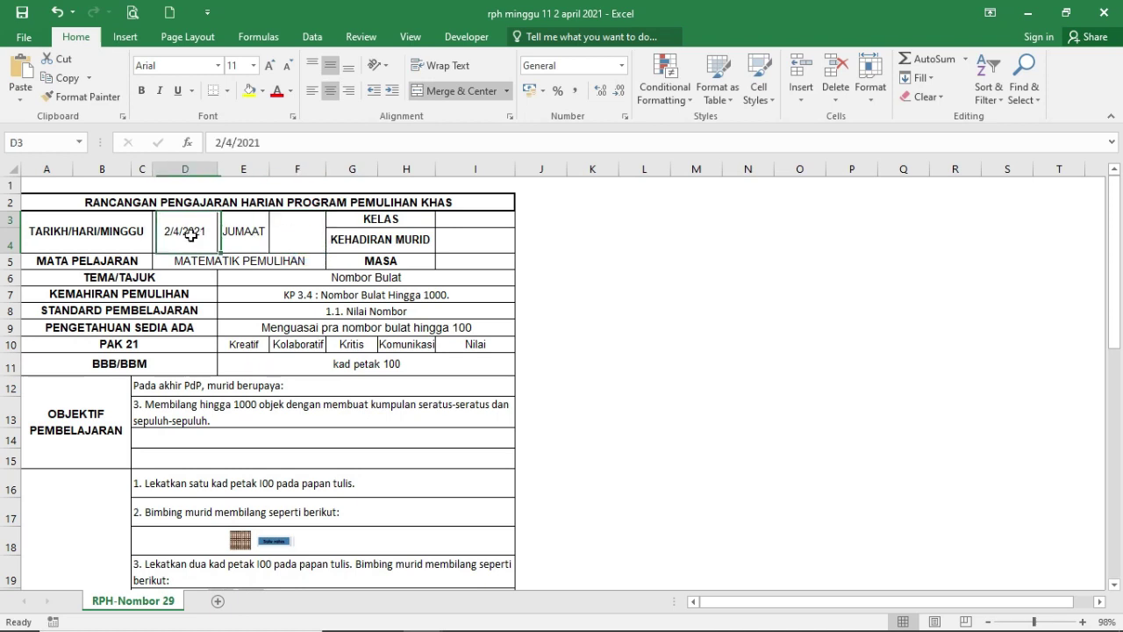
click(248, 240)
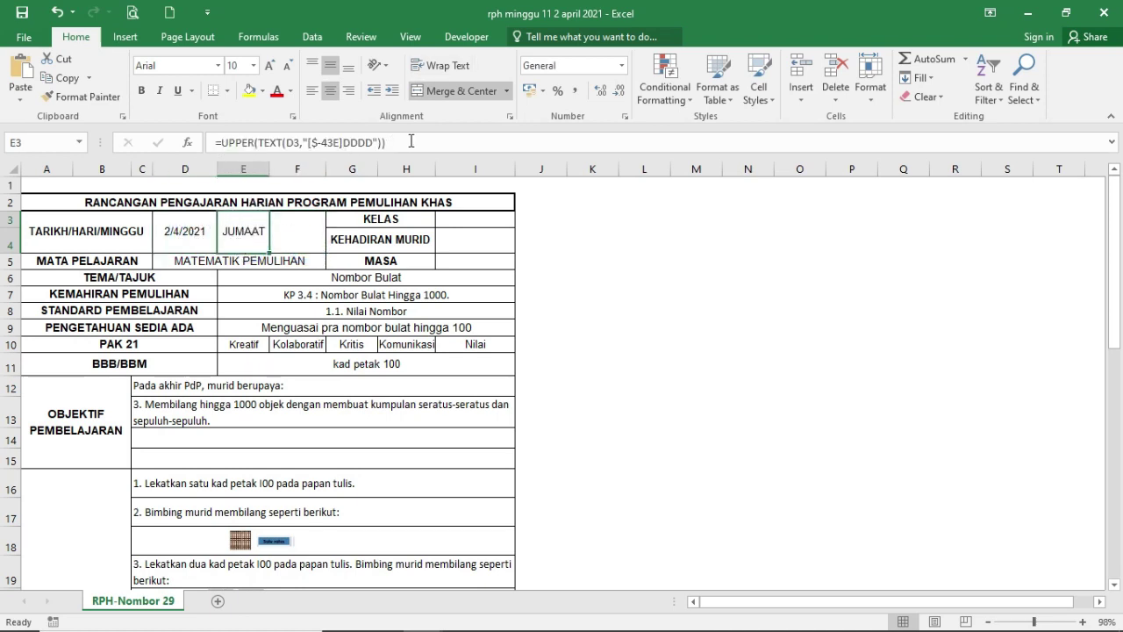
triple_click(411, 140)
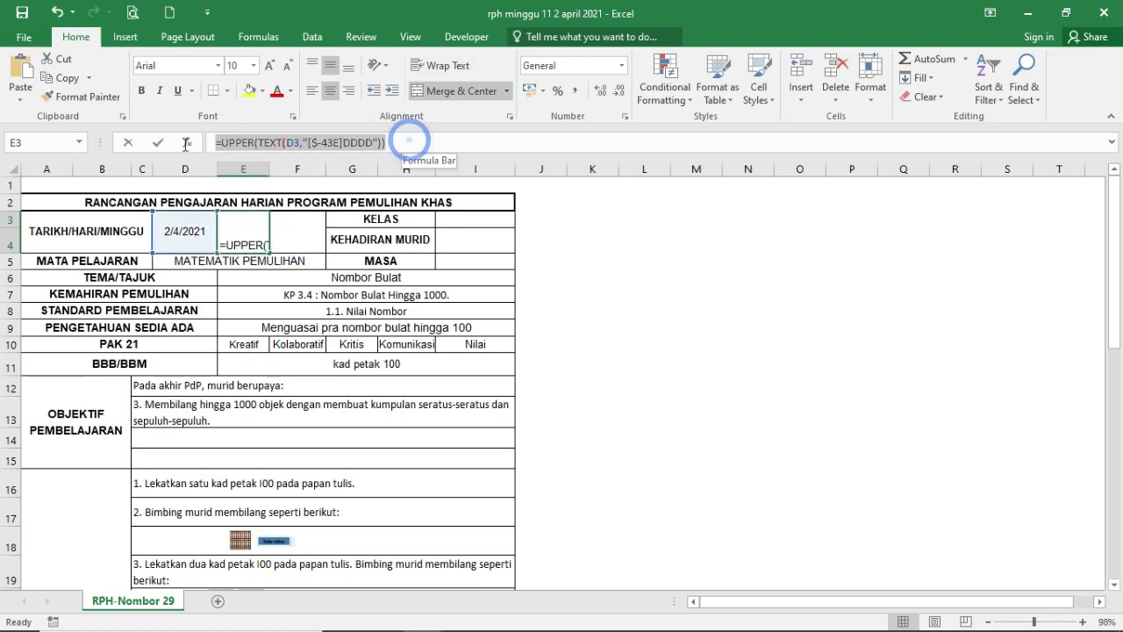
click(309, 233)
key(Escape)
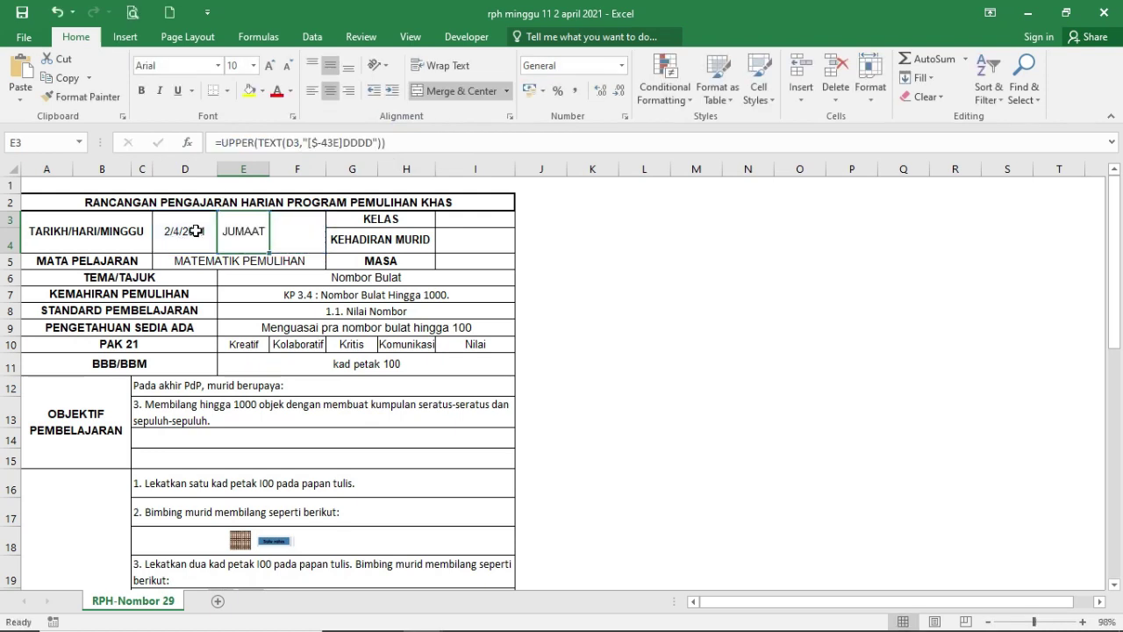
Check the number format of the date in cell D3 in the Format Cells dialog, and close the dialog
click(195, 231)
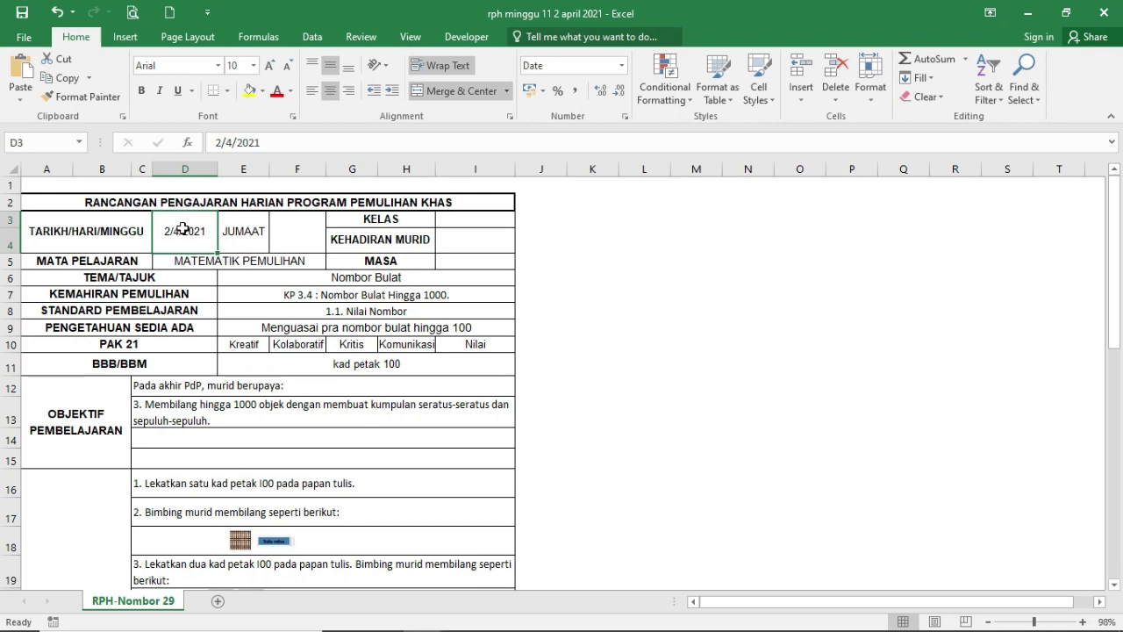
right_click(182, 230)
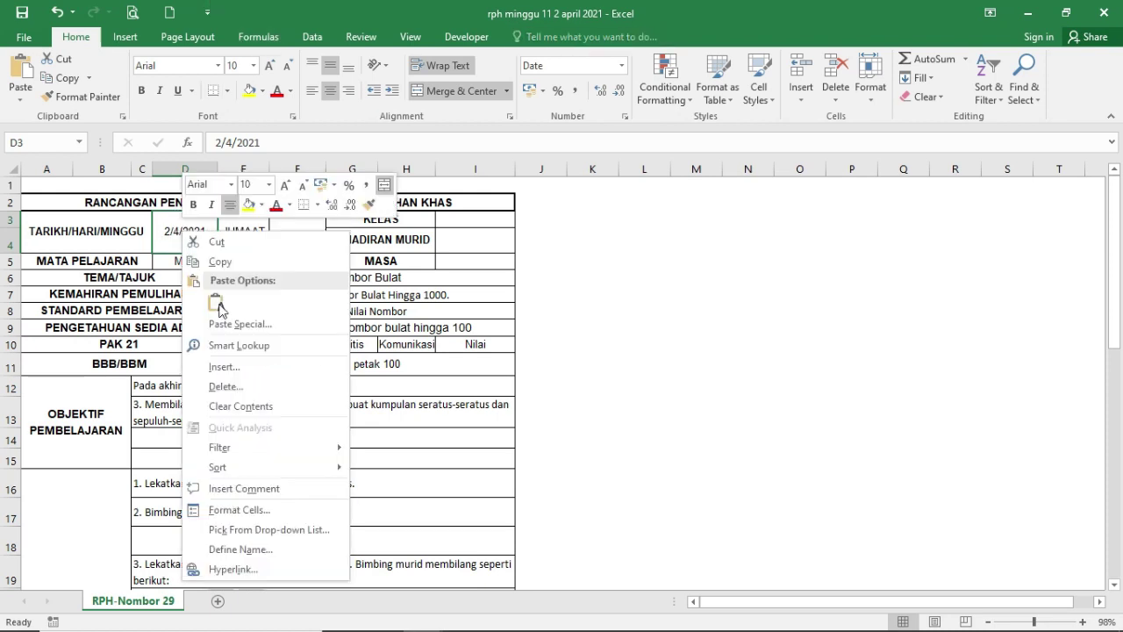
click(245, 513)
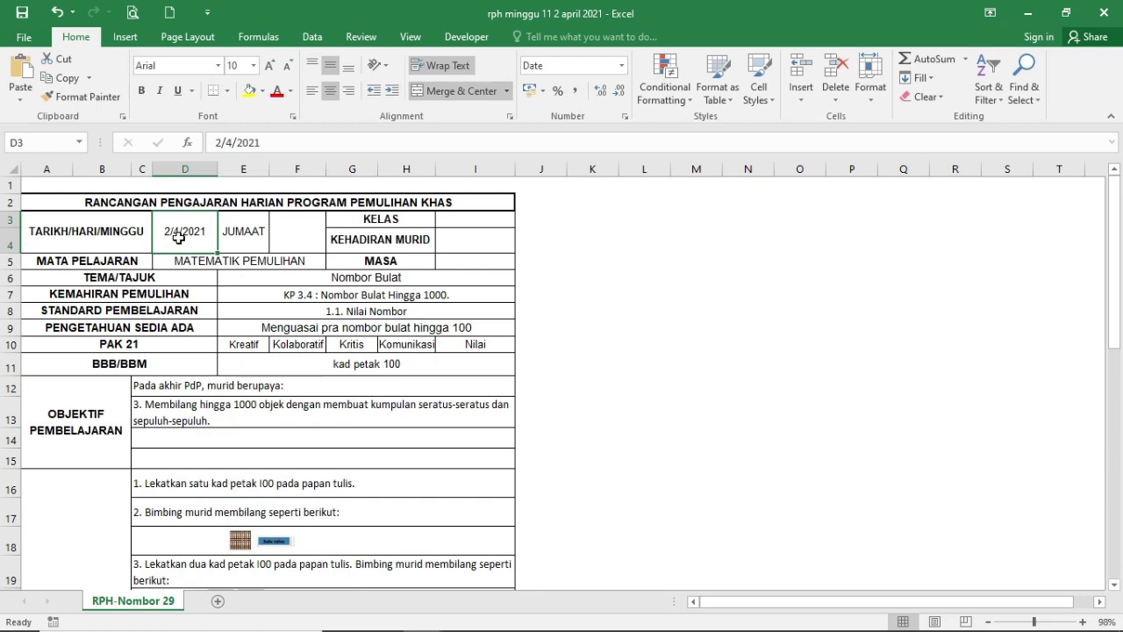
key(ctrl+1)
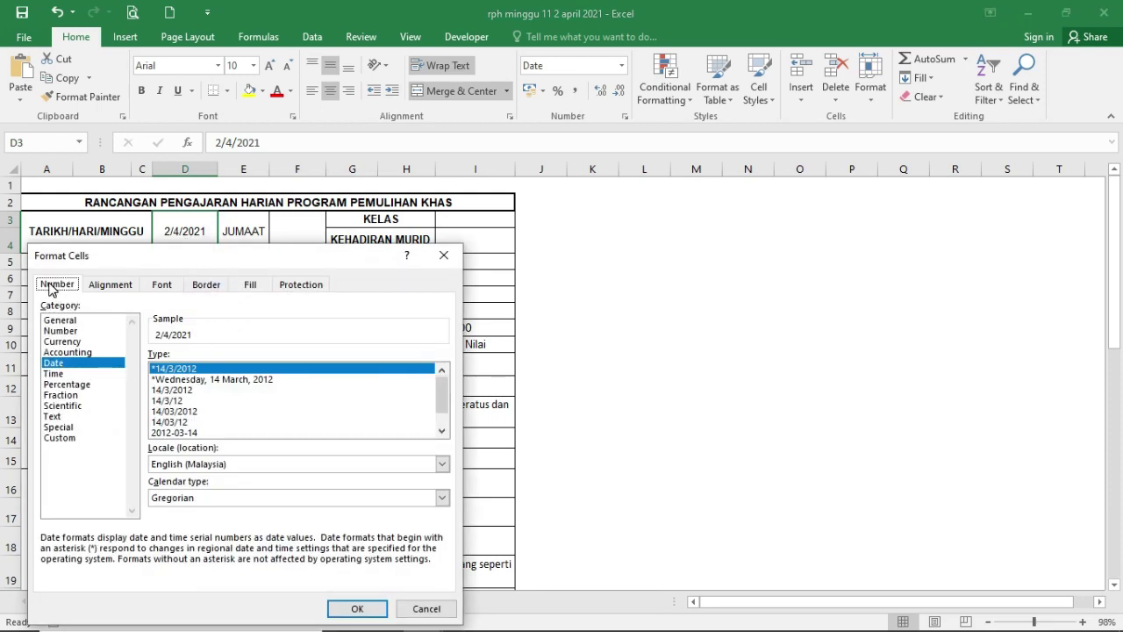
click(427, 608)
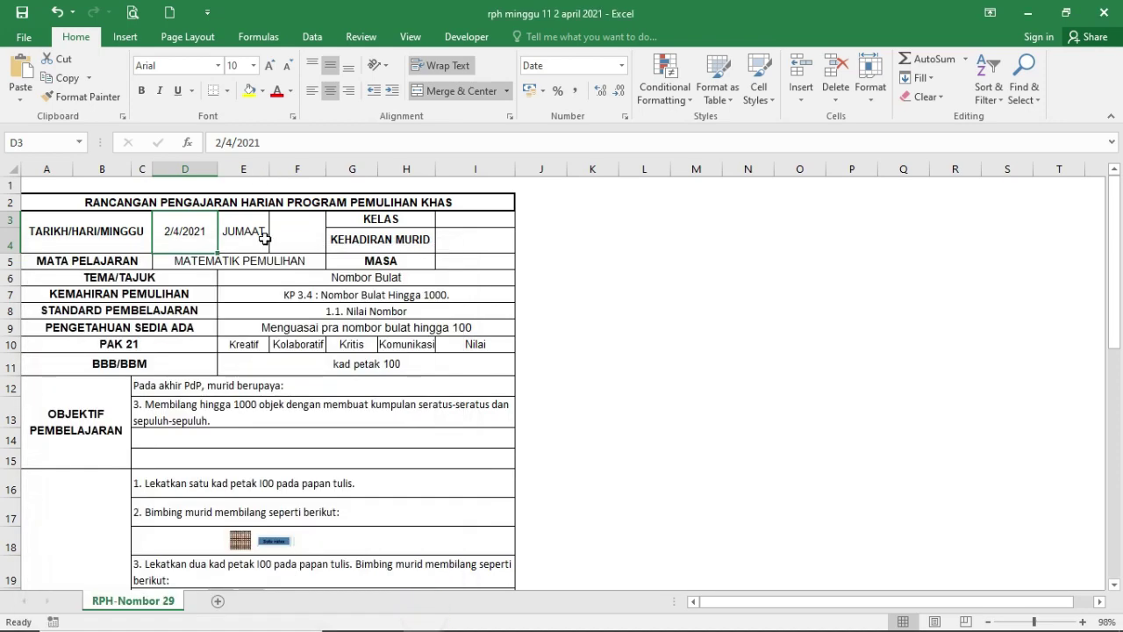
Enter week number 11 beside the weekday in the TARIKH/HARI/MINGGU row and fill in KELAS with 2b
click(235, 230)
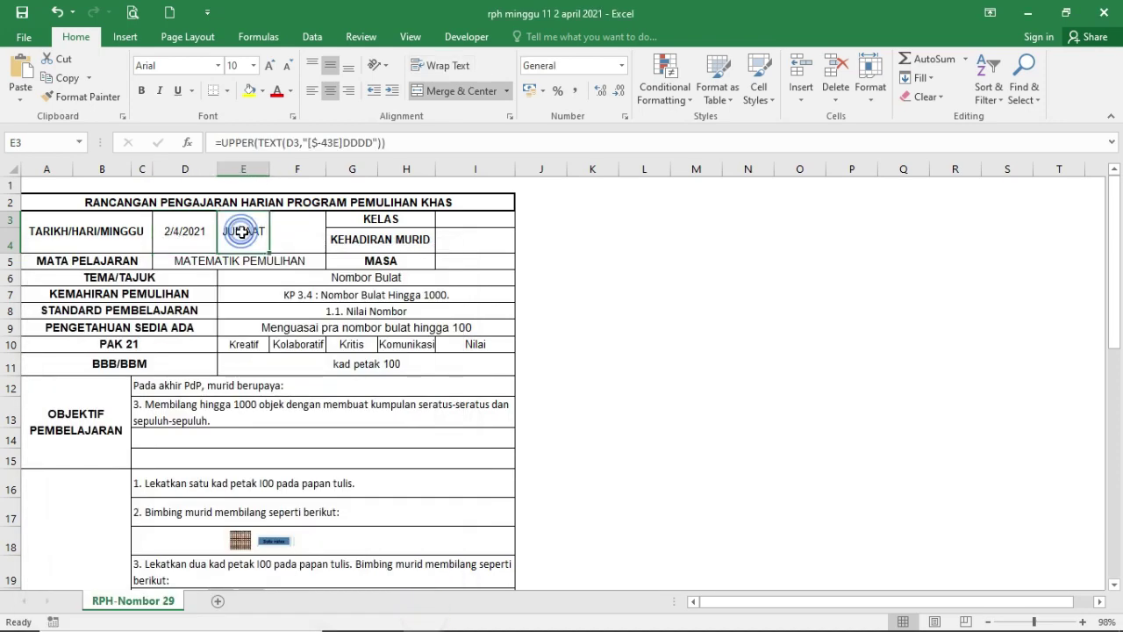
click(189, 234)
click(246, 233)
click(303, 233)
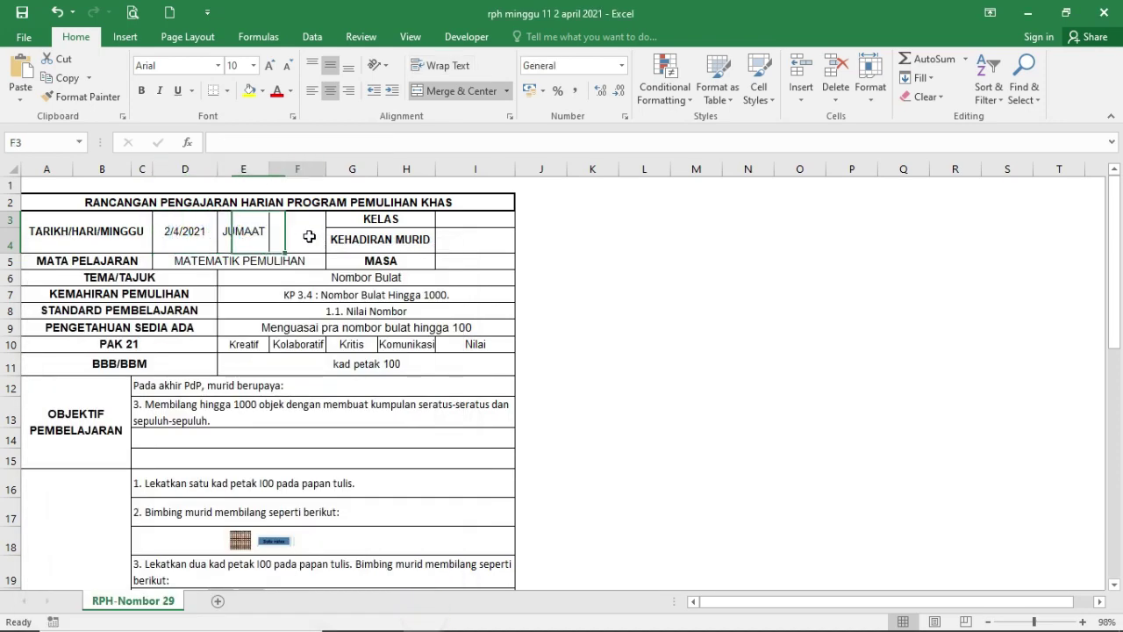
text(11)
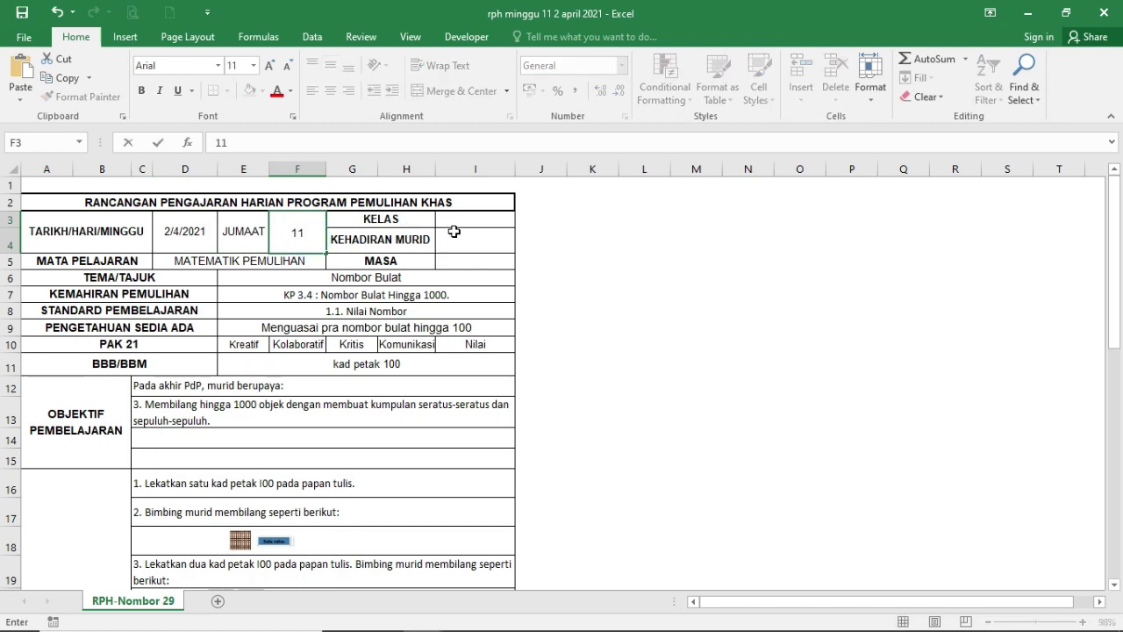
click(453, 221)
text(2b)
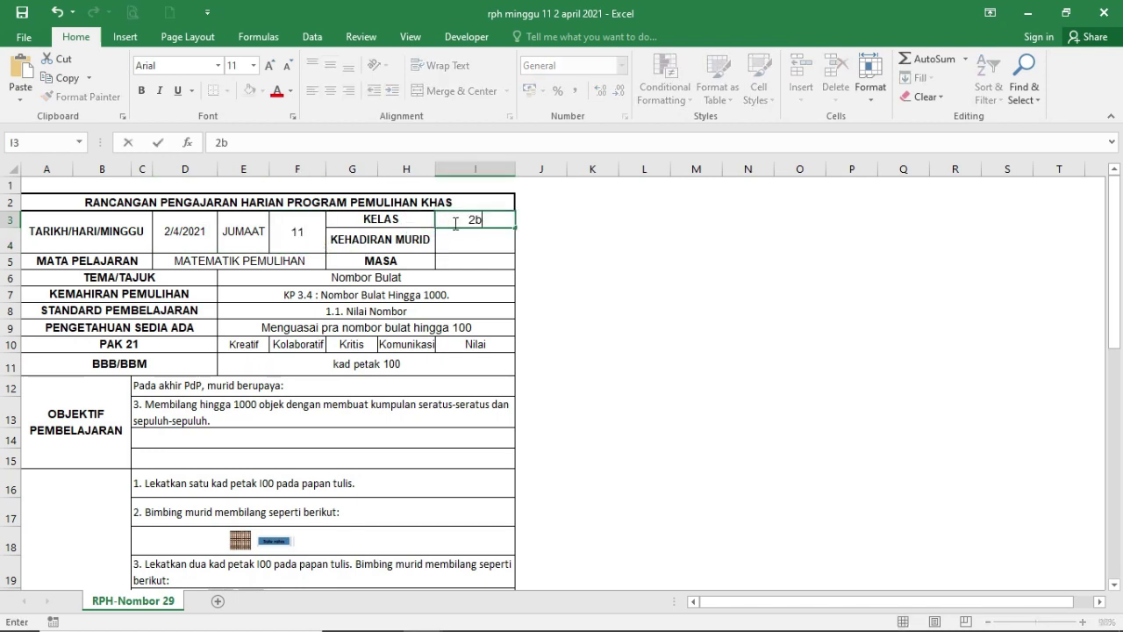
Fill in the KEHADIRAN MURID field with "3/4 orang"
click(461, 243)
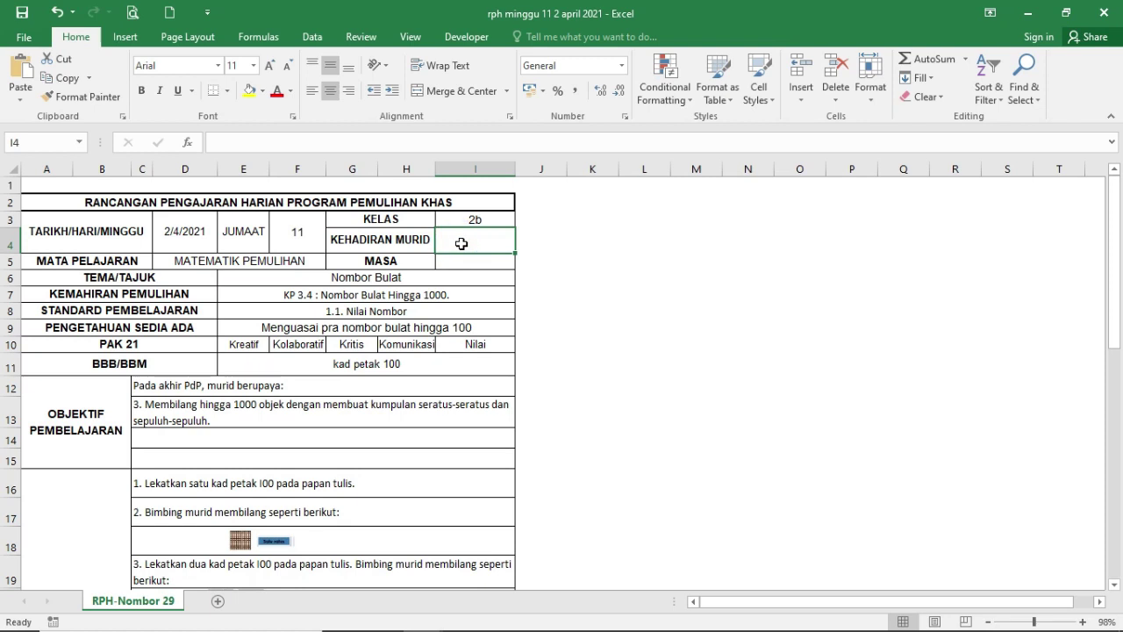
text(3/)
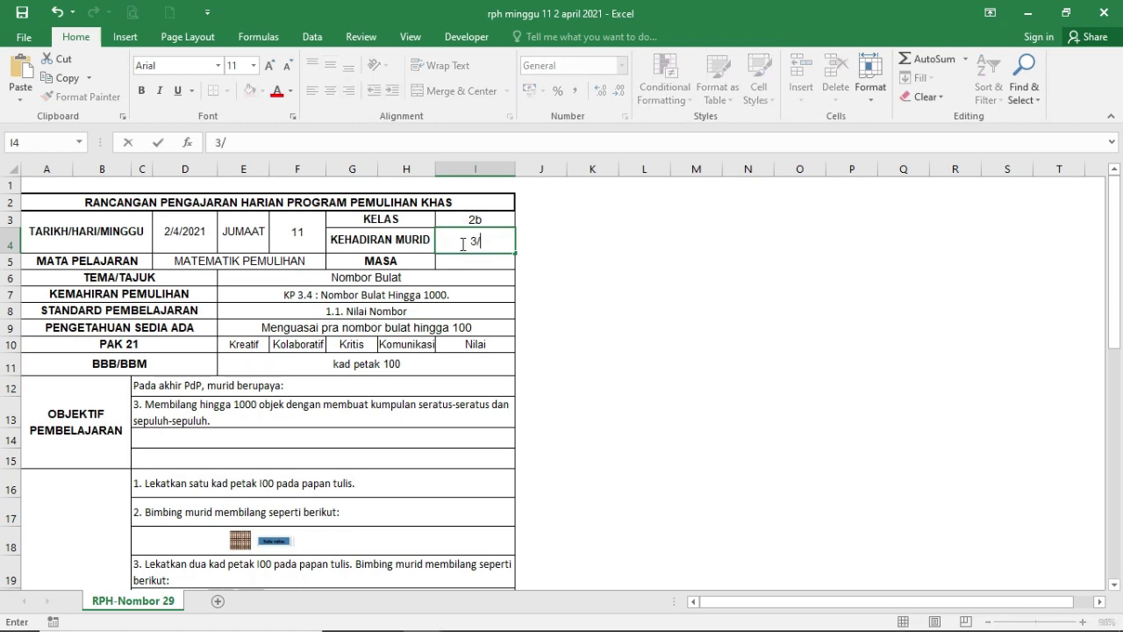
text(4 prag)
key(BackSpace)
key(BackSpace)
key(BackSpace)
text(ran)
key(BackSpace)
key(BackSpace)
key(BackSpace)
key(BackSpace)
text(orang)
key(Return)
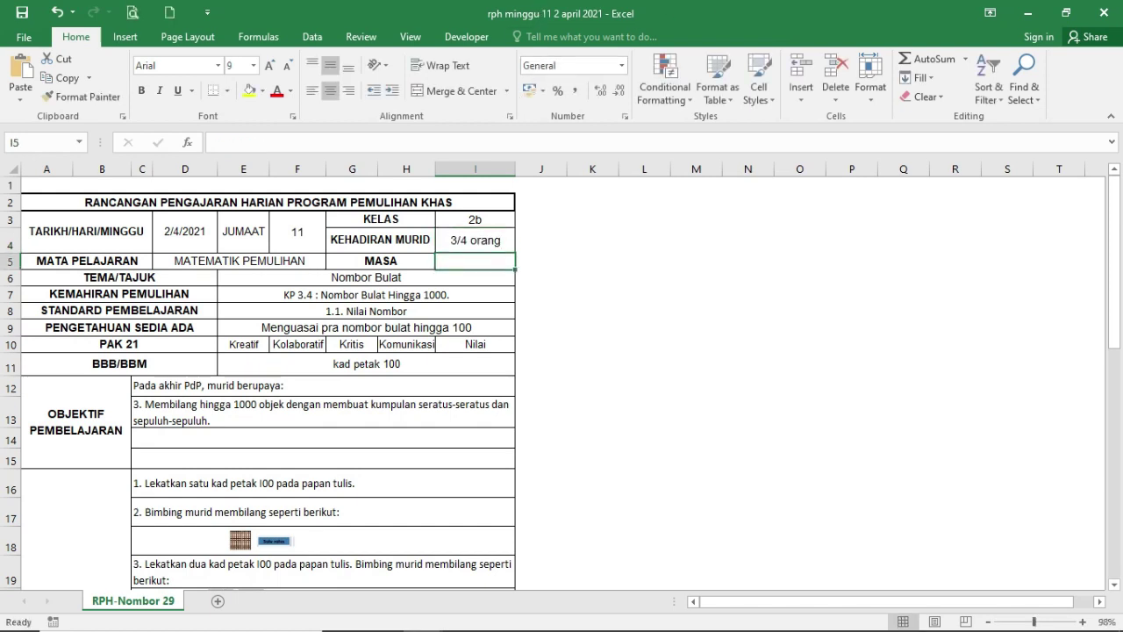
View the original RPH M3 Pemulihan Jilid 1 workbook and return to the "rph minggu 11 2 april 2021" workbook
click(423, 615)
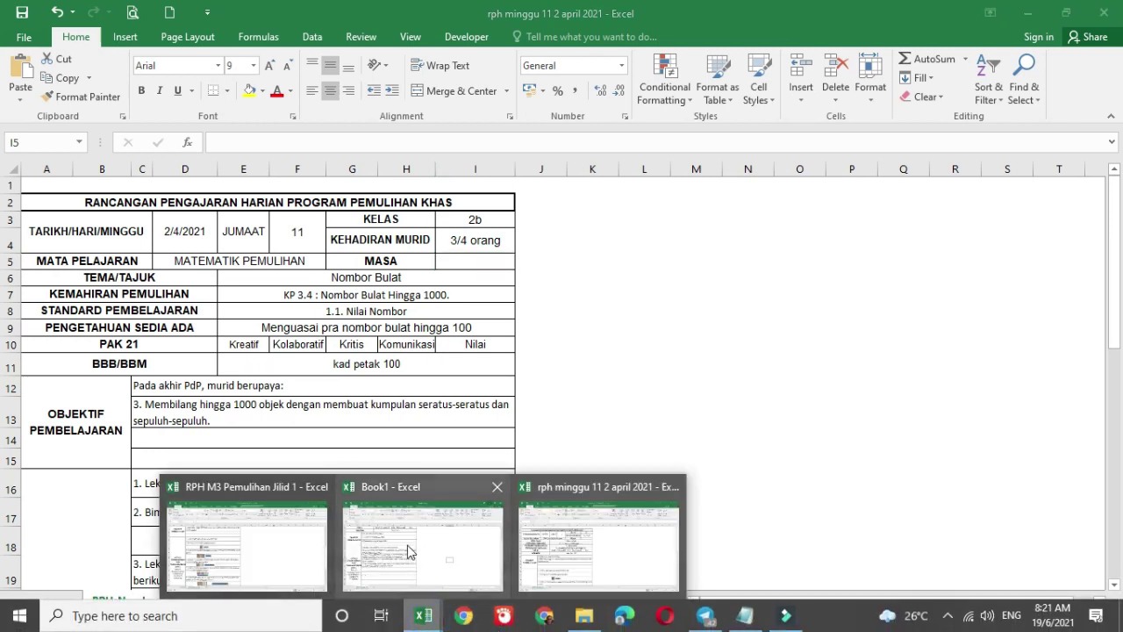
click(250, 539)
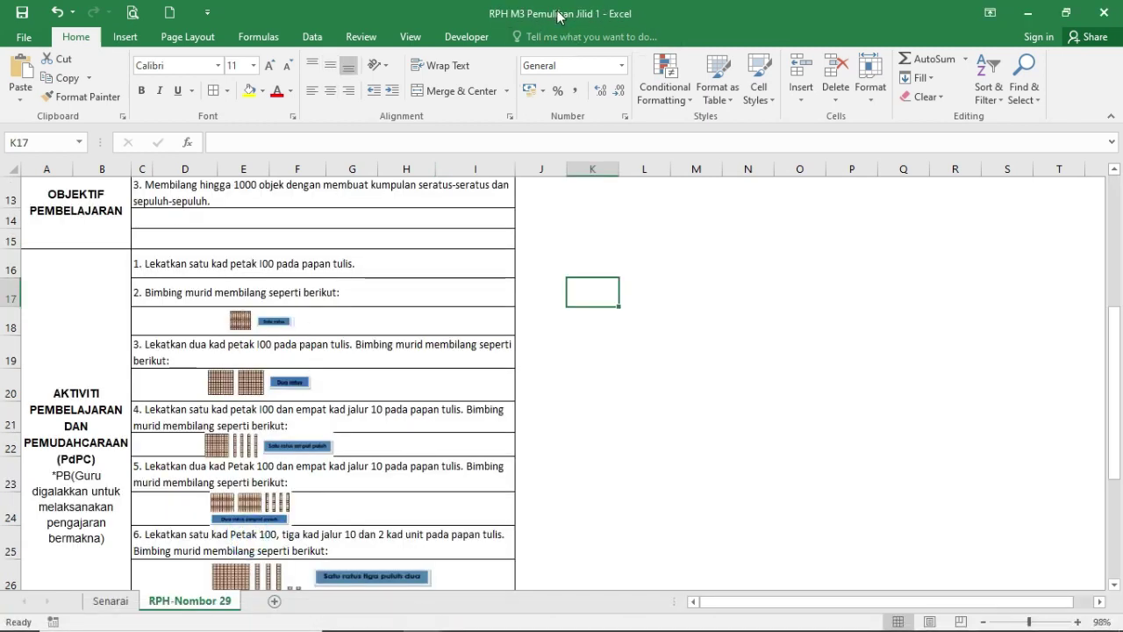
click(426, 615)
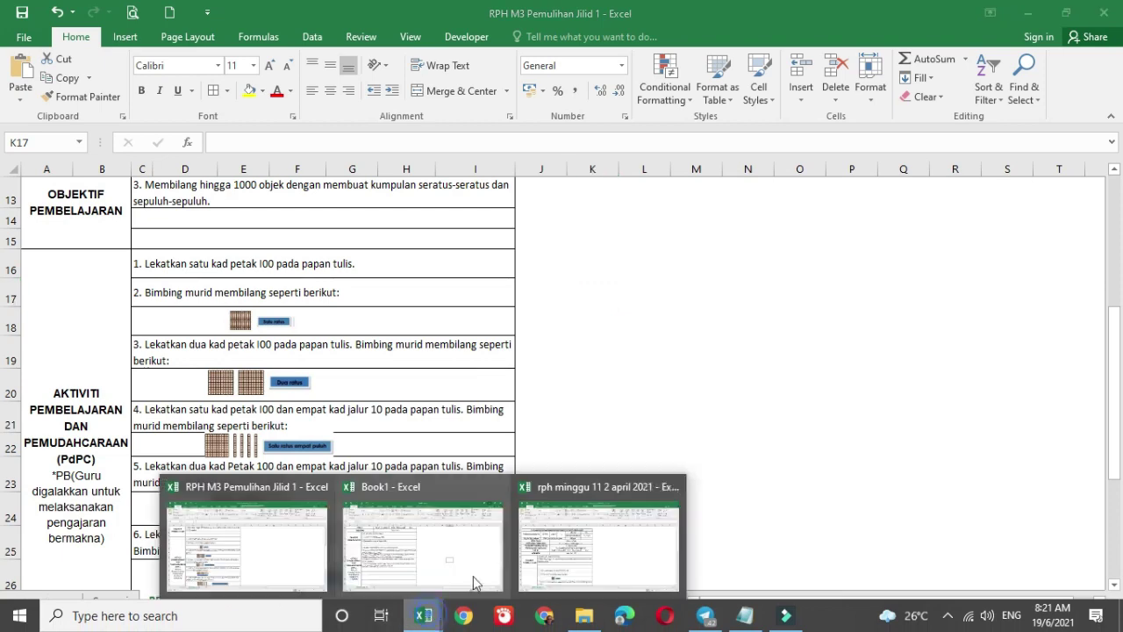
click(596, 536)
click(641, 340)
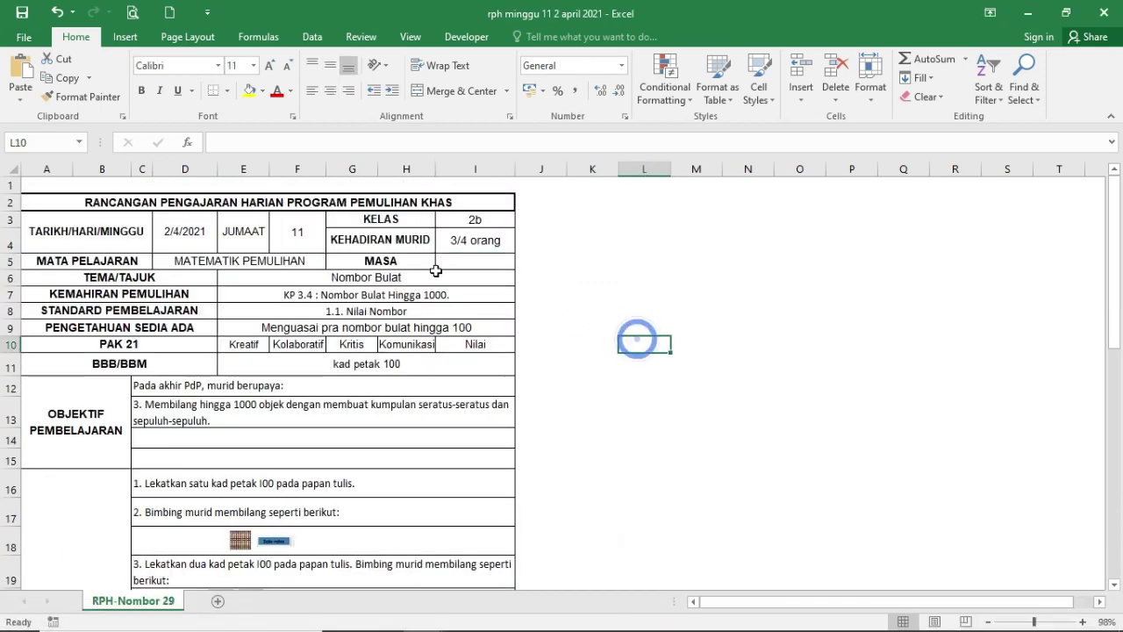
Fill in the MASA field with the lesson time "8.00-9.00 am"
click(462, 262)
text(8)
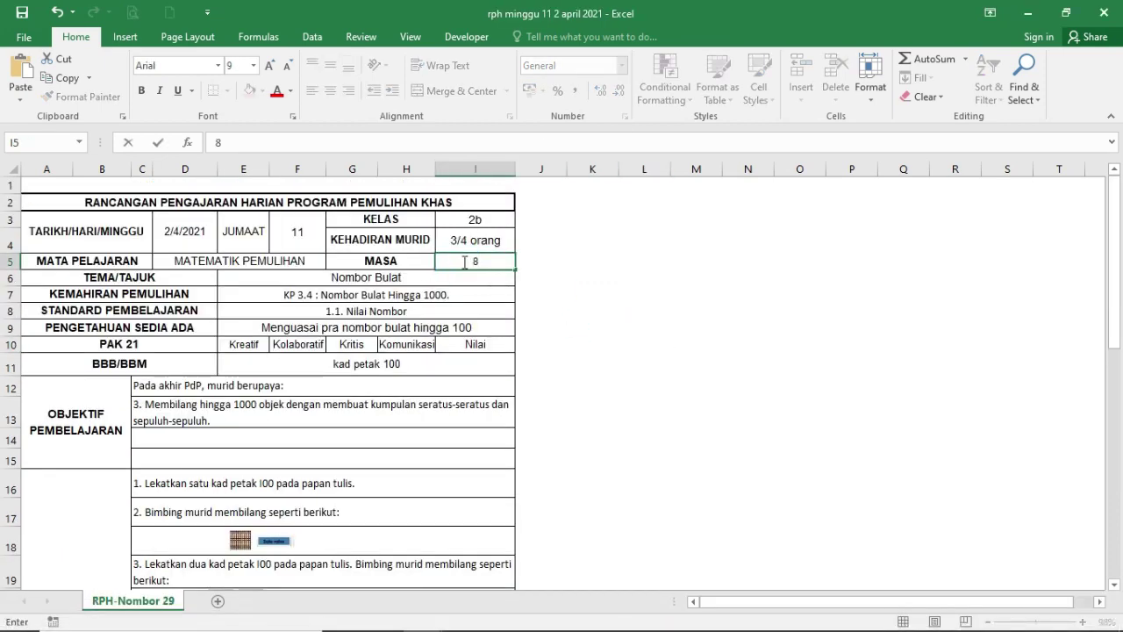
text(.00-9.00 am)
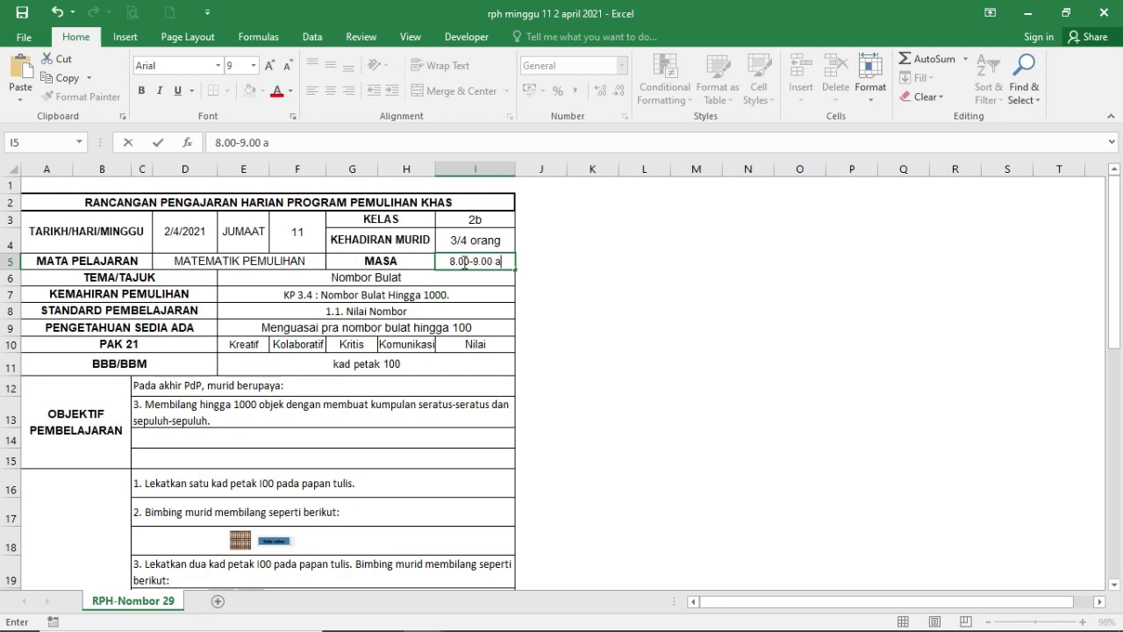
click(675, 307)
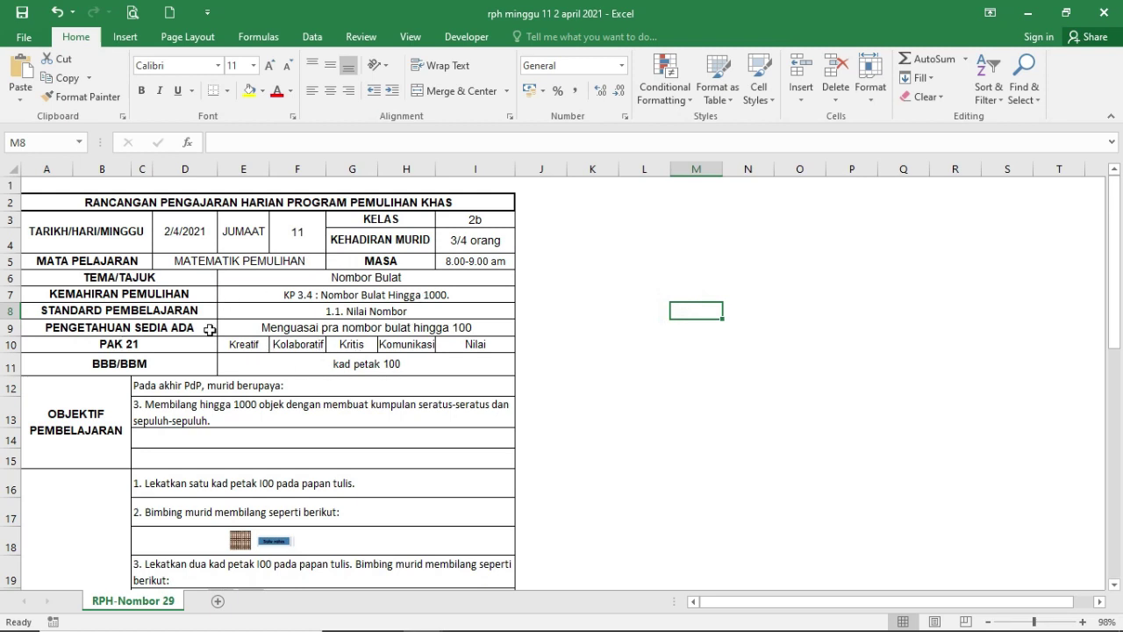
Clear Kritis, Komunikasi and Nilai from the PAK 21 row, keeping only Kreatif and Kolaboratif
click(121, 348)
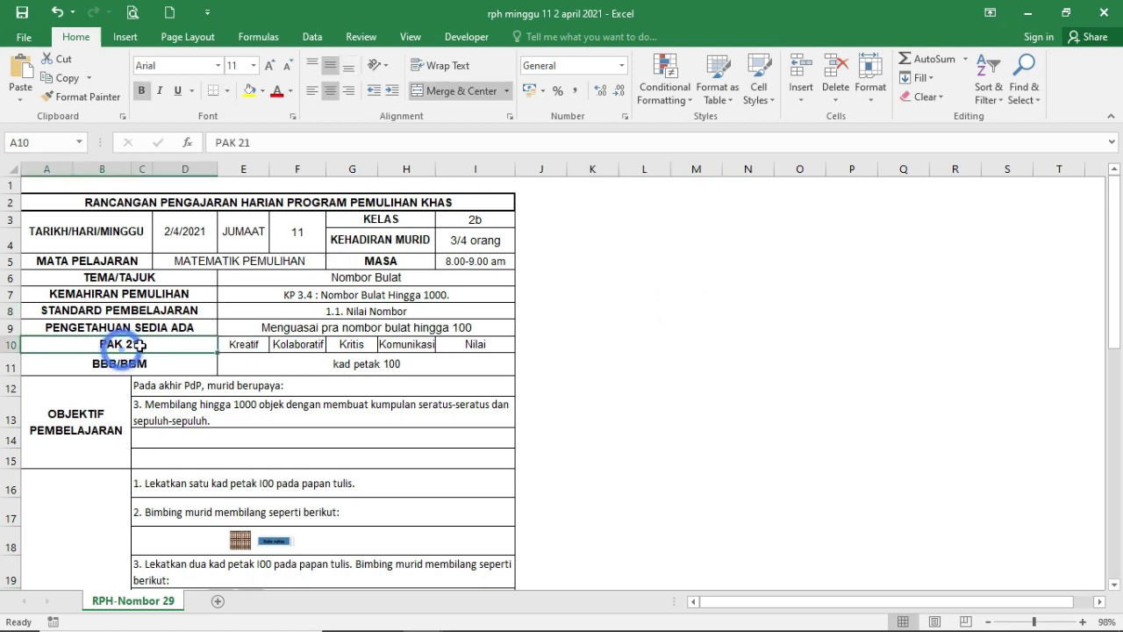
click(244, 345)
click(298, 344)
click(235, 343)
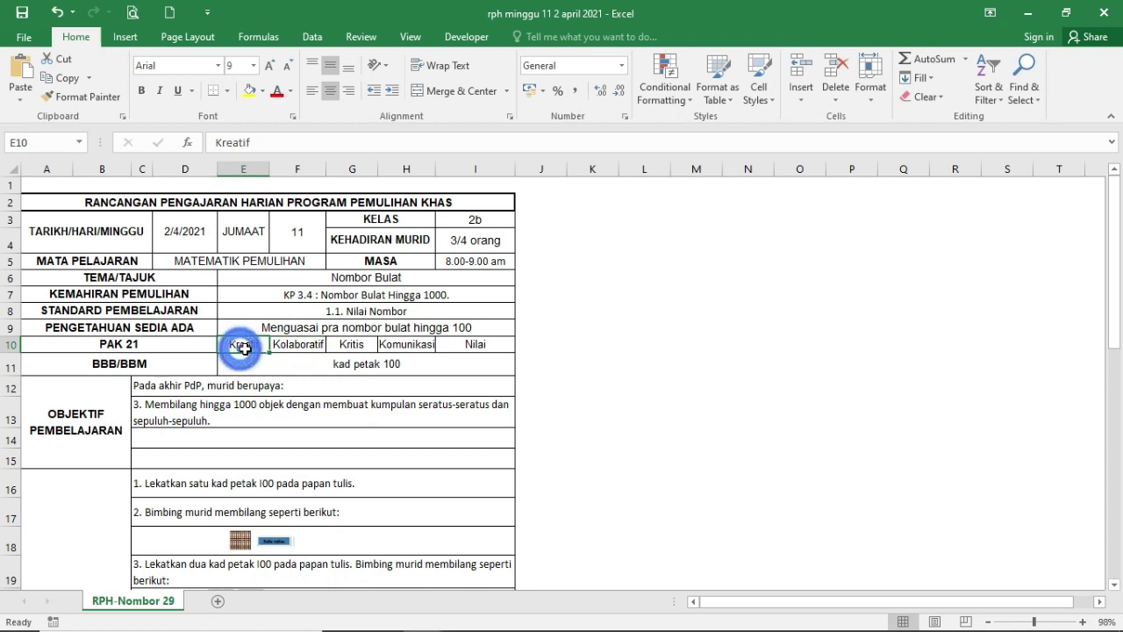
click(301, 344)
drag(346, 344, 477, 347)
key(Delete)
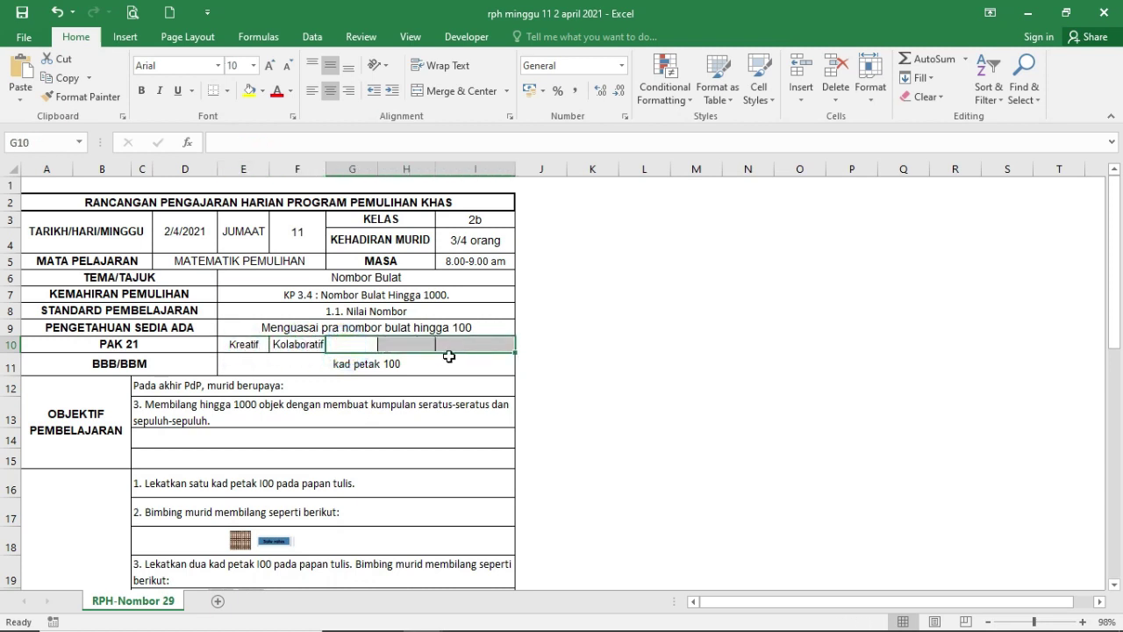
click(448, 362)
click(247, 343)
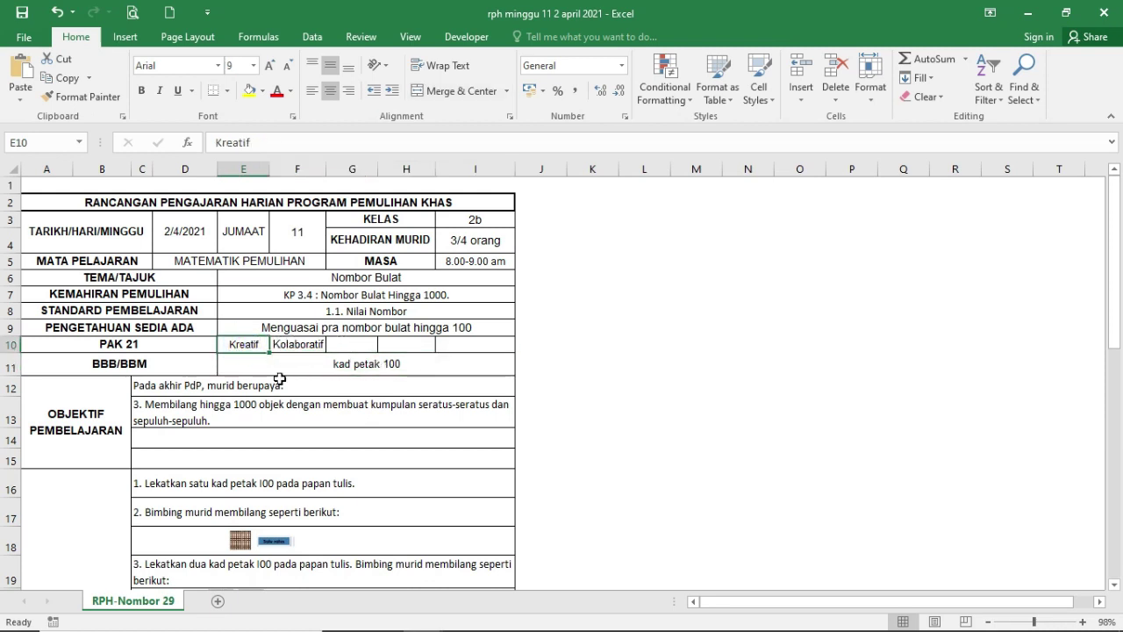
Append ", power point" to the BBB/BBM entry so it reads "kad petak 100, power point"
click(353, 368)
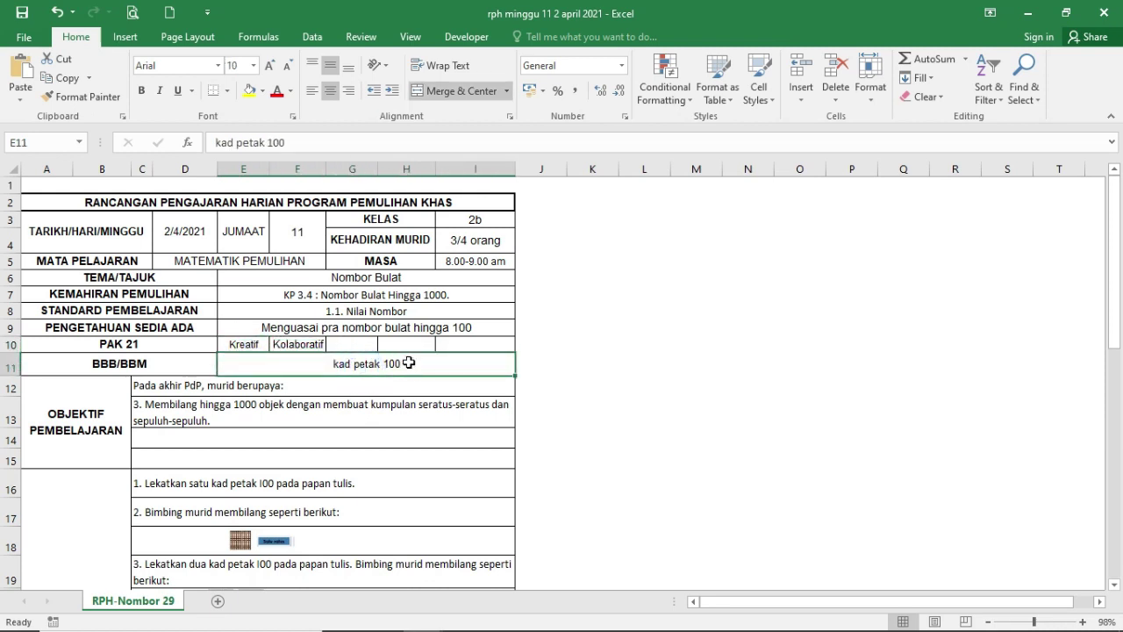
double_click(408, 363)
text(, )
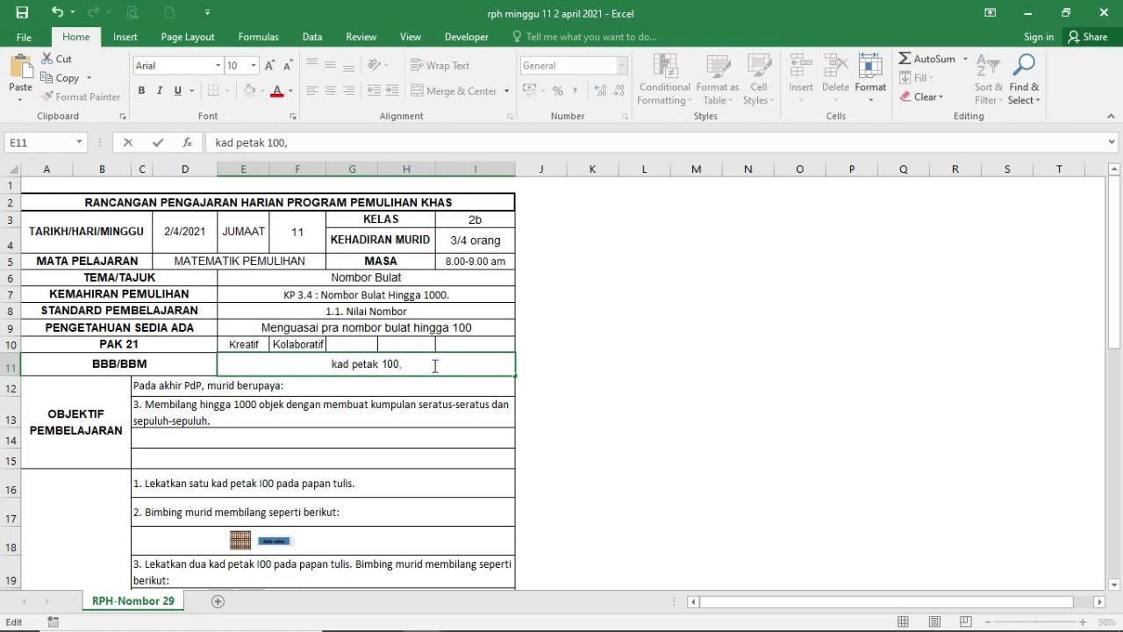
text(po)
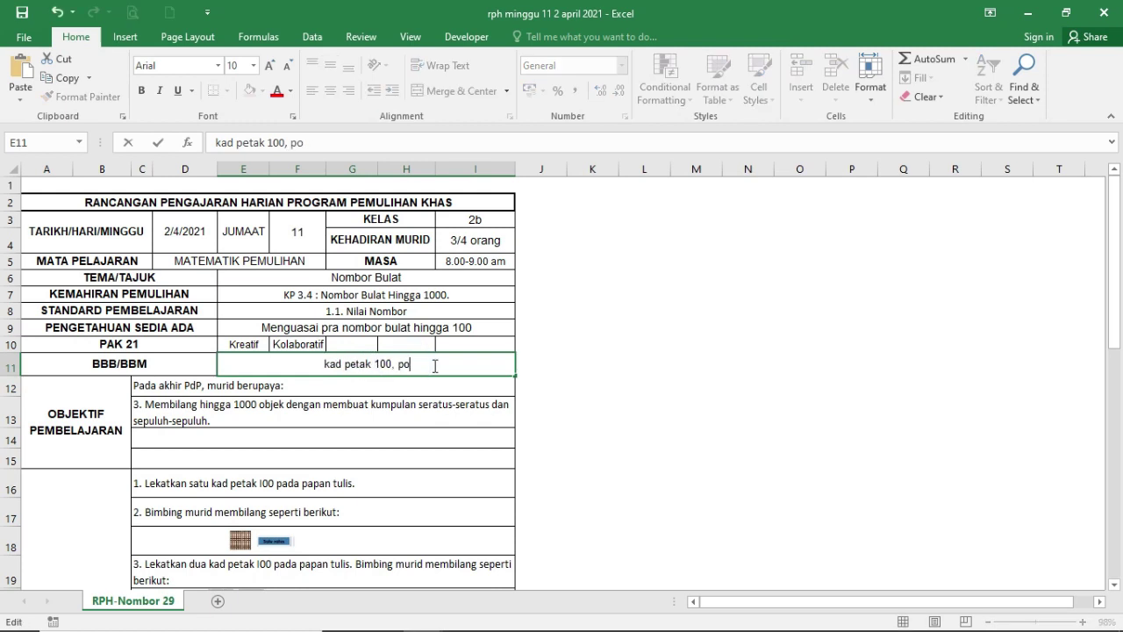
text(wer point)
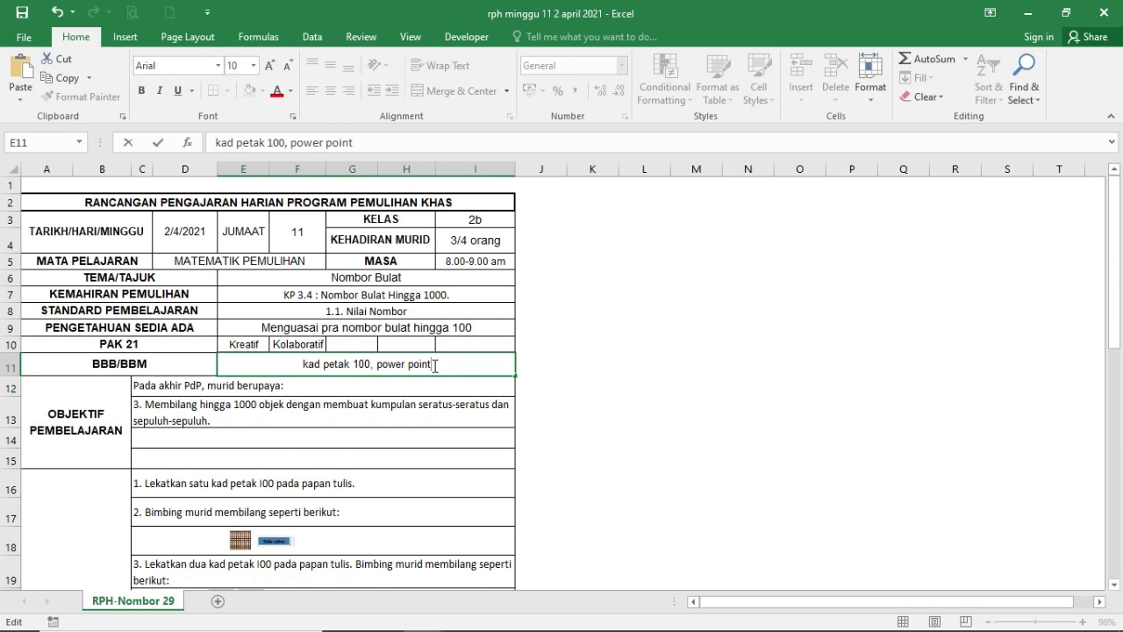
click(287, 412)
Extend activity 1 in the PdPC section to read "1. Lekatkan satu kad petak I00 pada papan tulis dan paparan power point"
scroll(276, 395, down, 5)
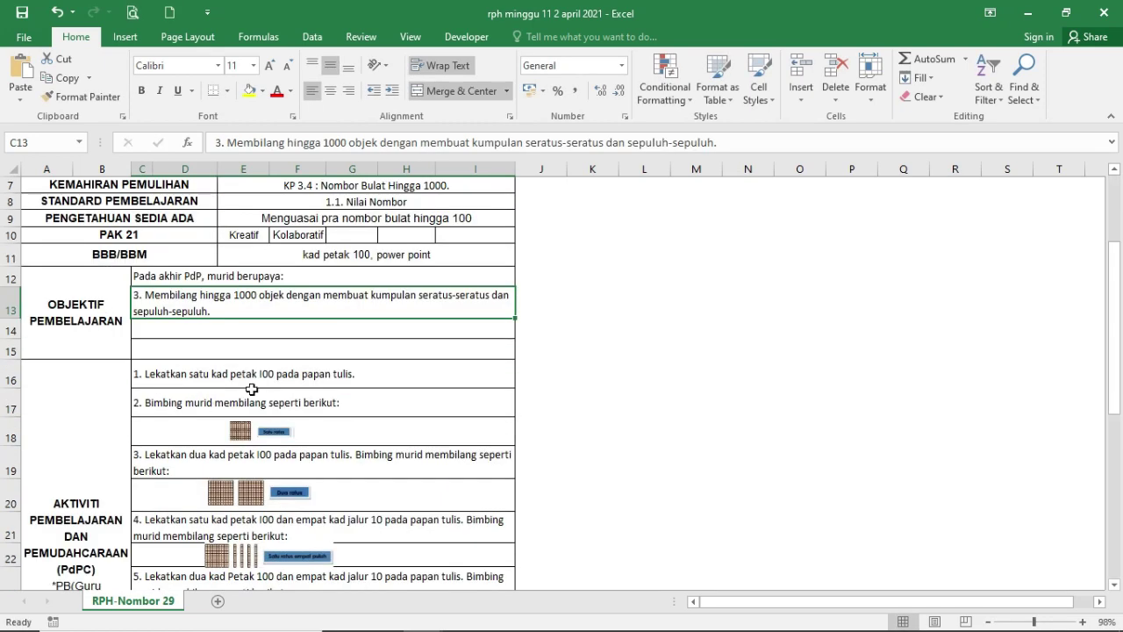
scroll(312, 272, up, 2)
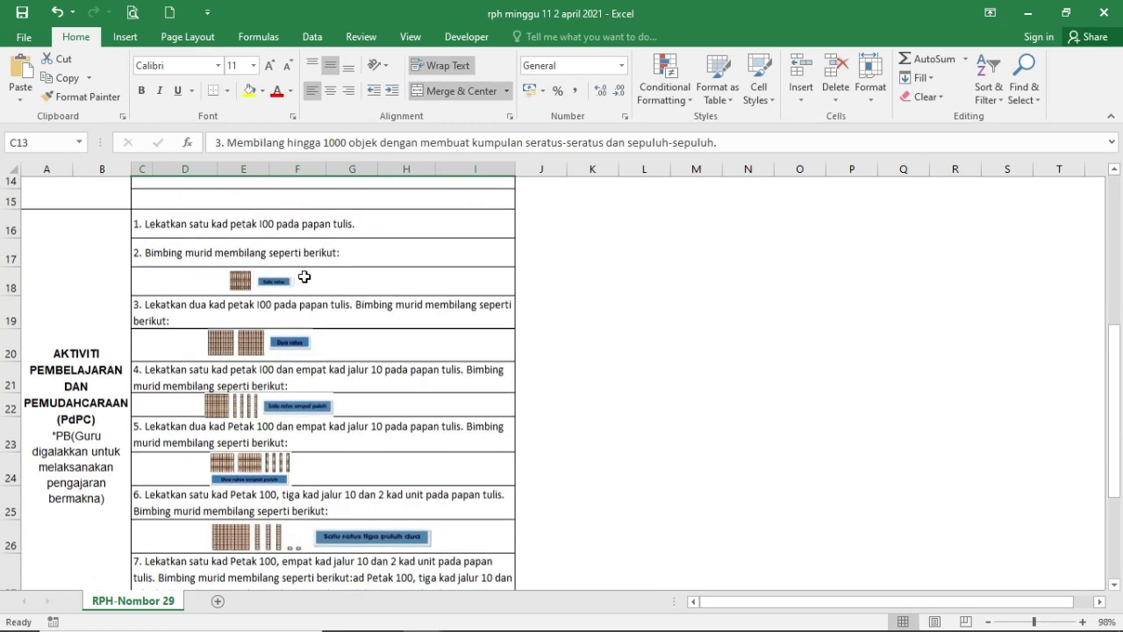
scroll(314, 334, down, 2)
scroll(294, 211, up, 1)
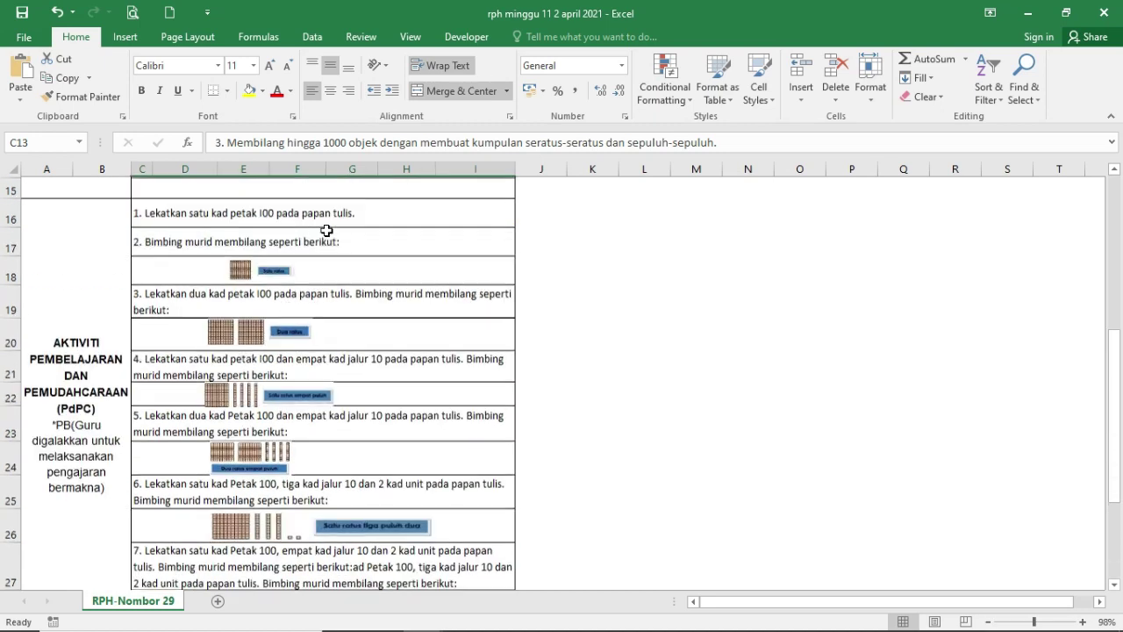
click(319, 267)
click(355, 265)
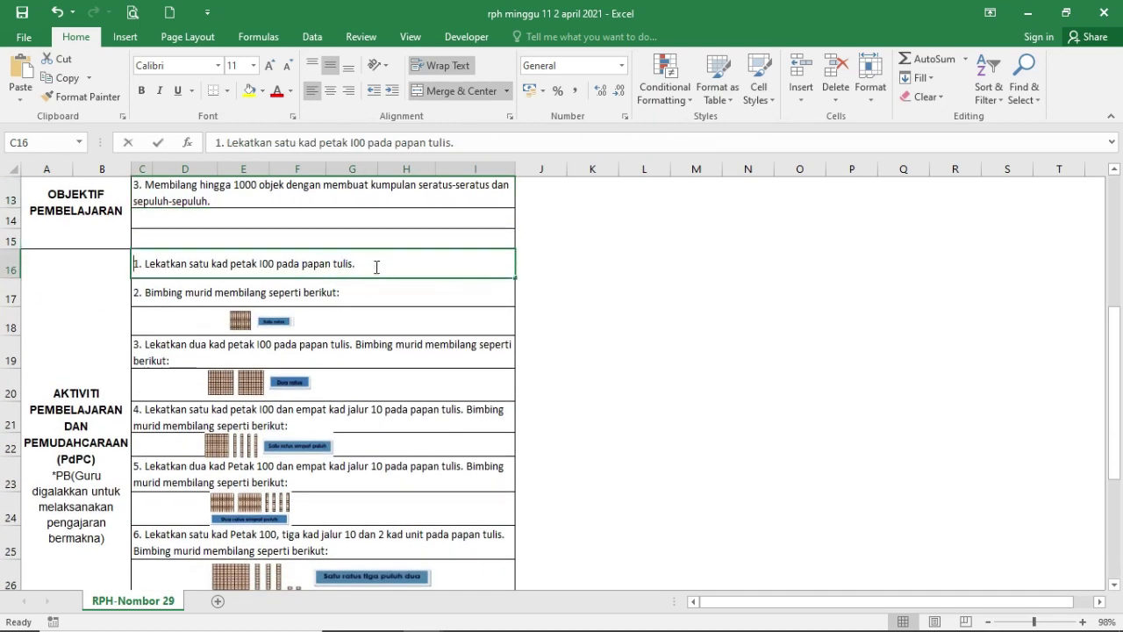
double_click(375, 266)
text(d)
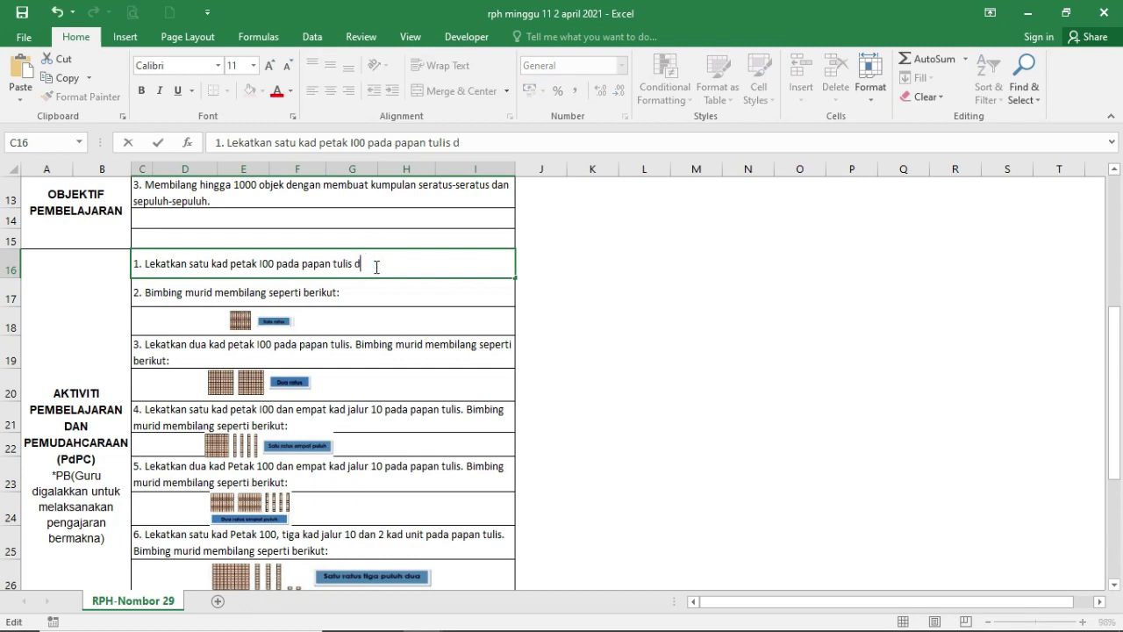
text(an ap)
key(BackSpace)
text(paparan power po)
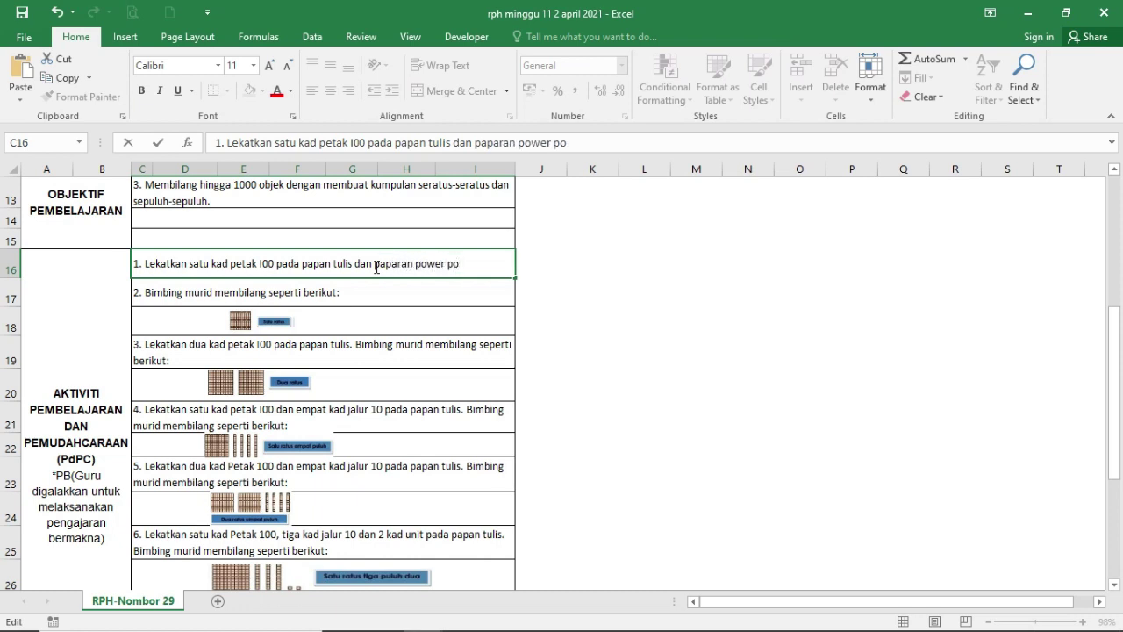
text(int)
key(Return)
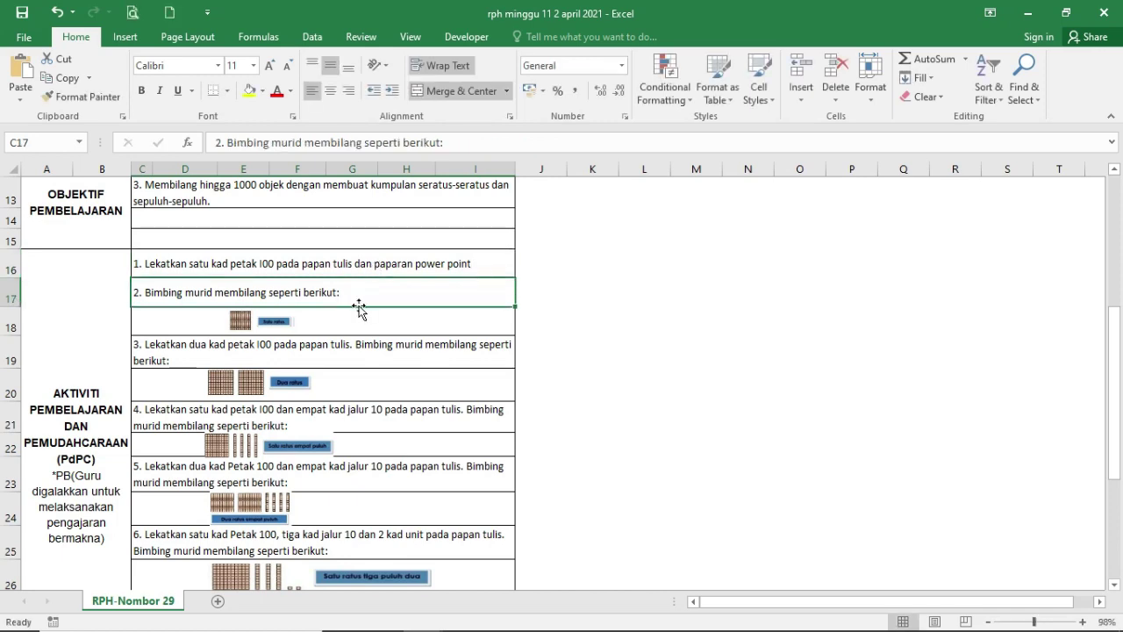
Examine the REFLEKSI/IMPAK section and the data validation settings of the cell below "PdP ditangguhkan kerana"
scroll(375, 365, down, 2)
scroll(376, 365, down, 3)
click(93, 238)
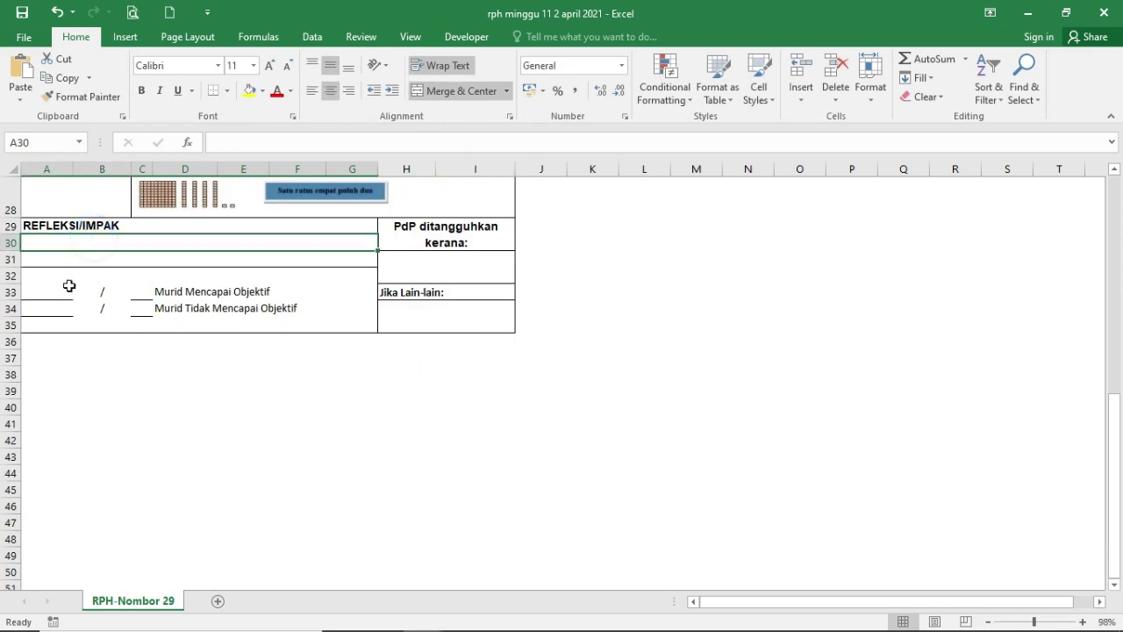
click(116, 292)
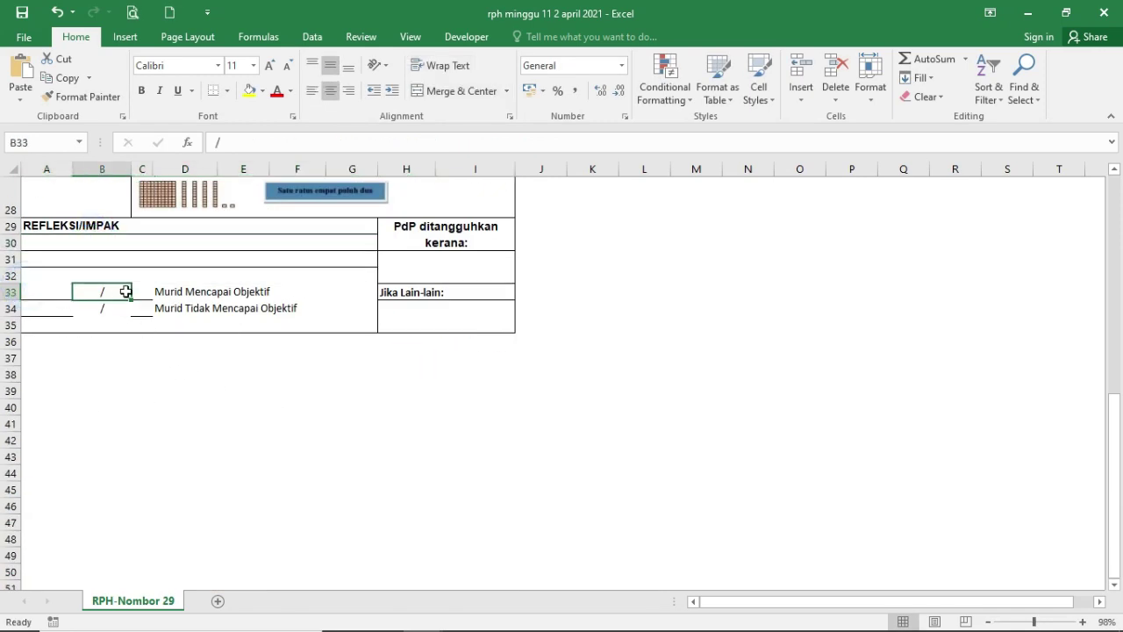
click(419, 269)
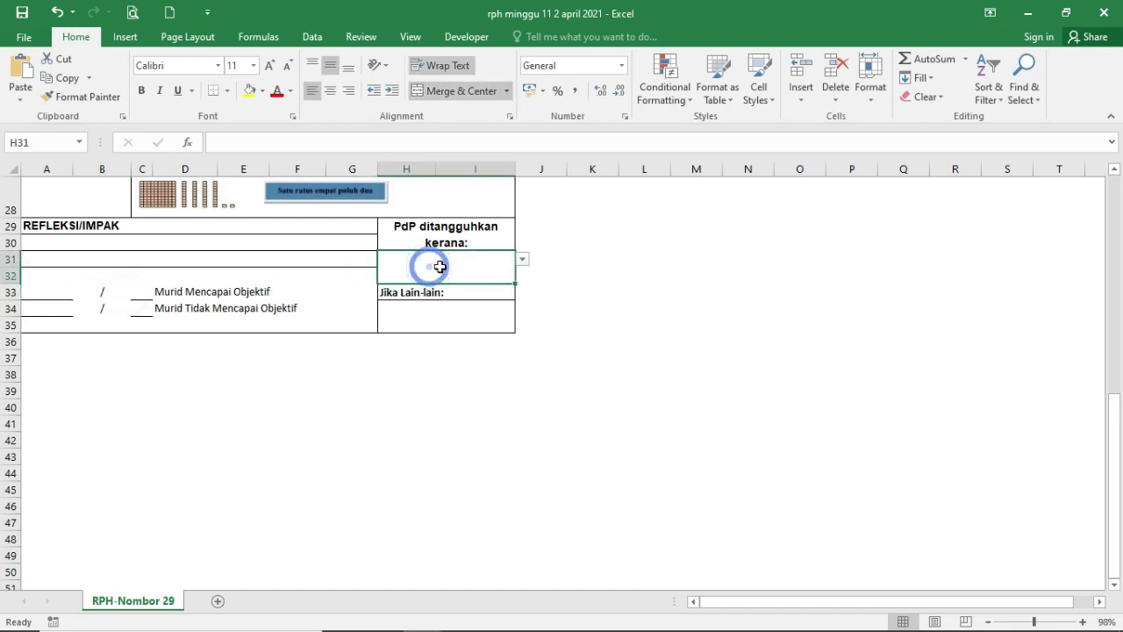
click(523, 260)
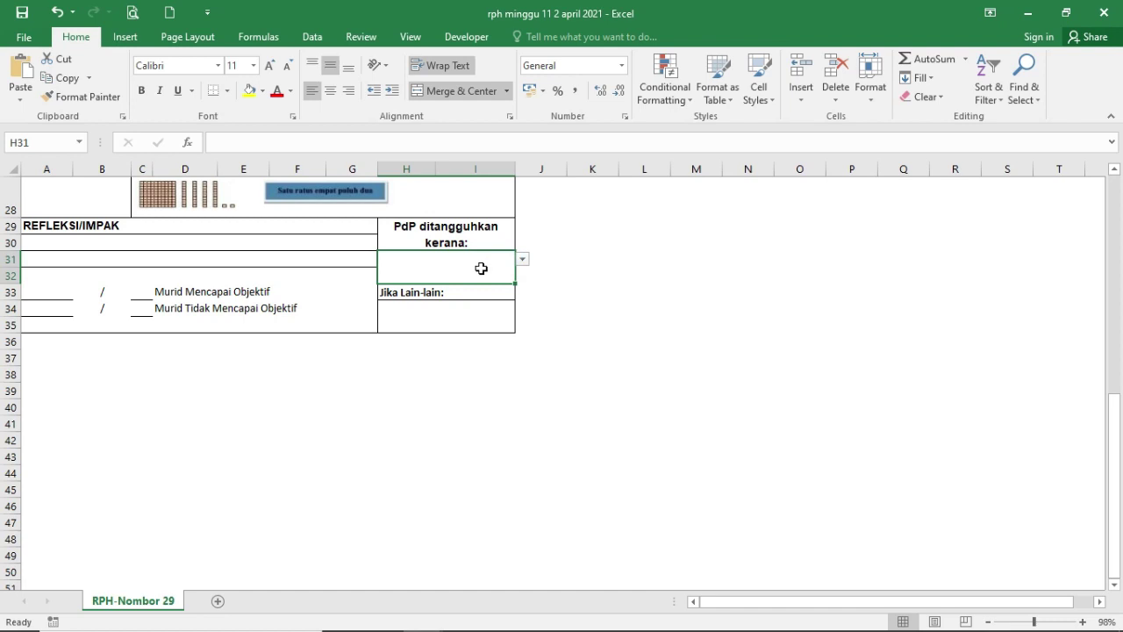
click(311, 34)
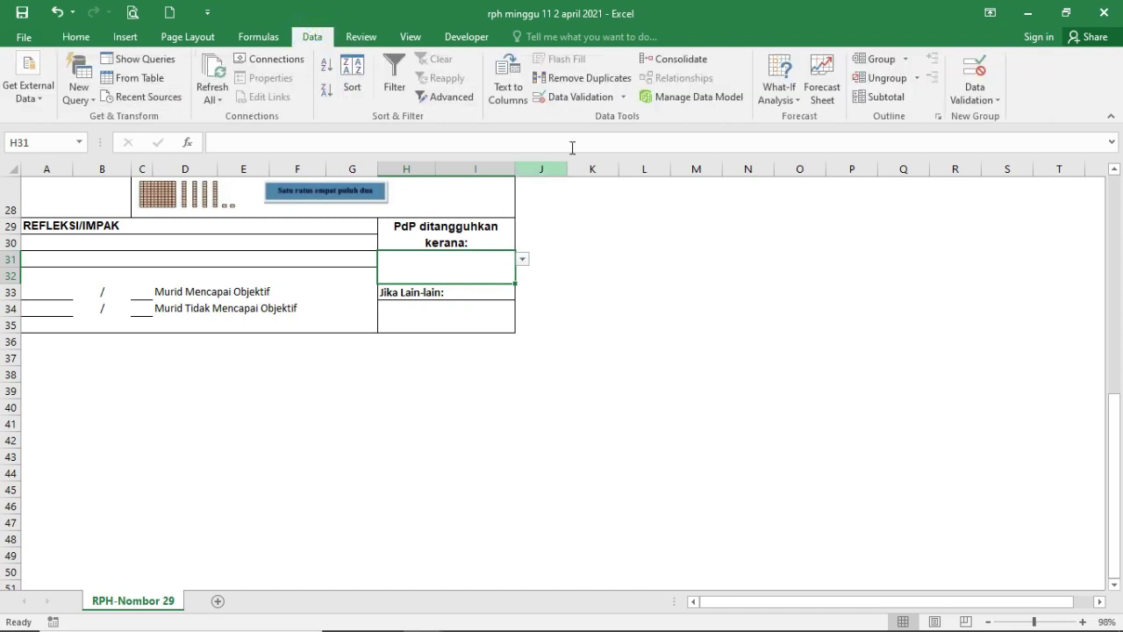
click(602, 97)
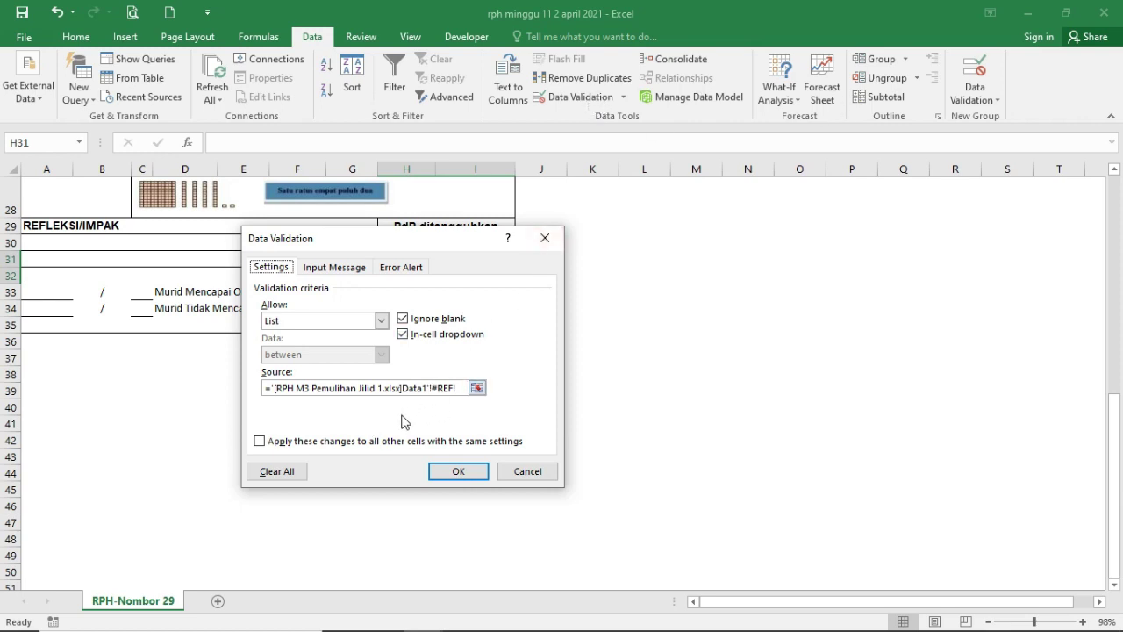
click(514, 473)
View the "PdP ditangguhkan kerana" options in the RPH M3 Pemulihan Jilid 1 workbook and return to "rph minggu 11 2 april 2021"
mouse_move(425, 620)
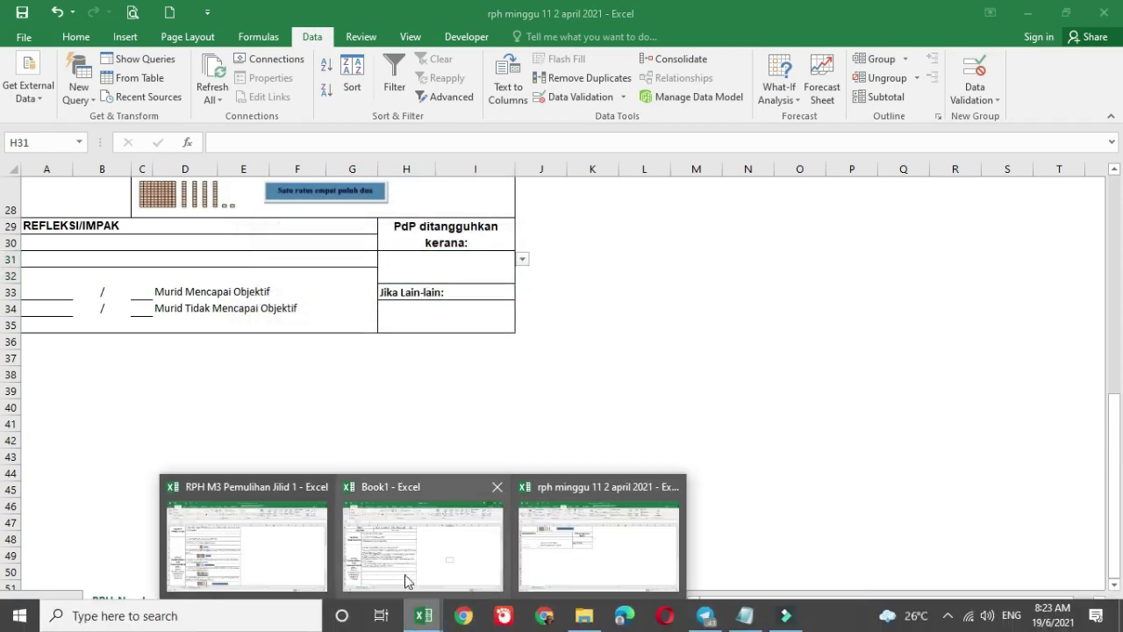
click(258, 611)
scroll(527, 460, down, 4)
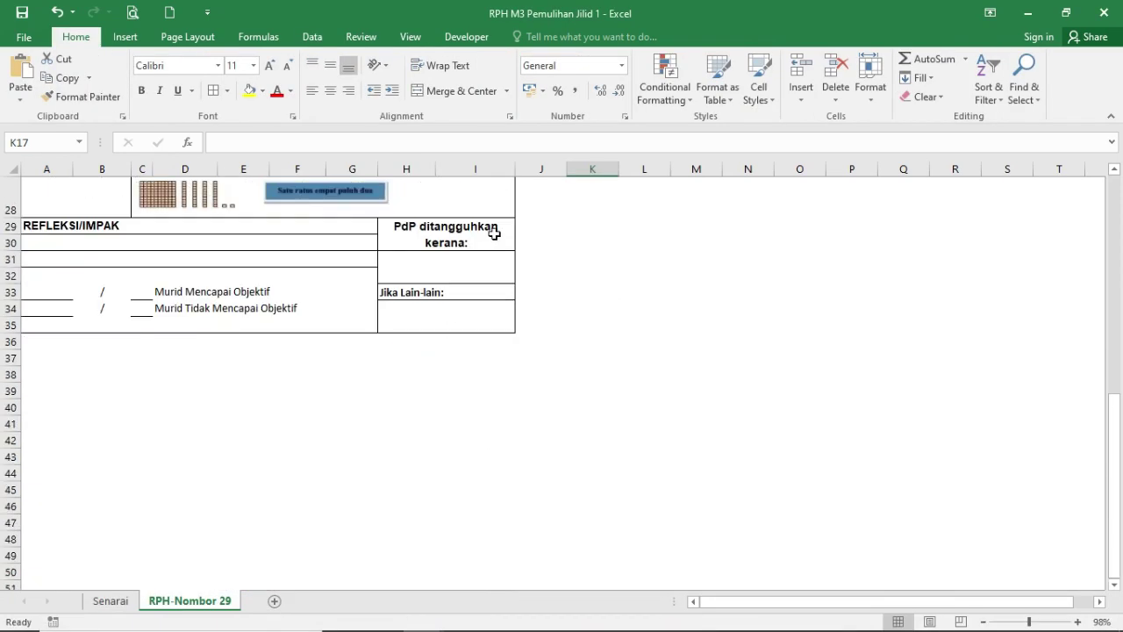
click(485, 263)
click(523, 257)
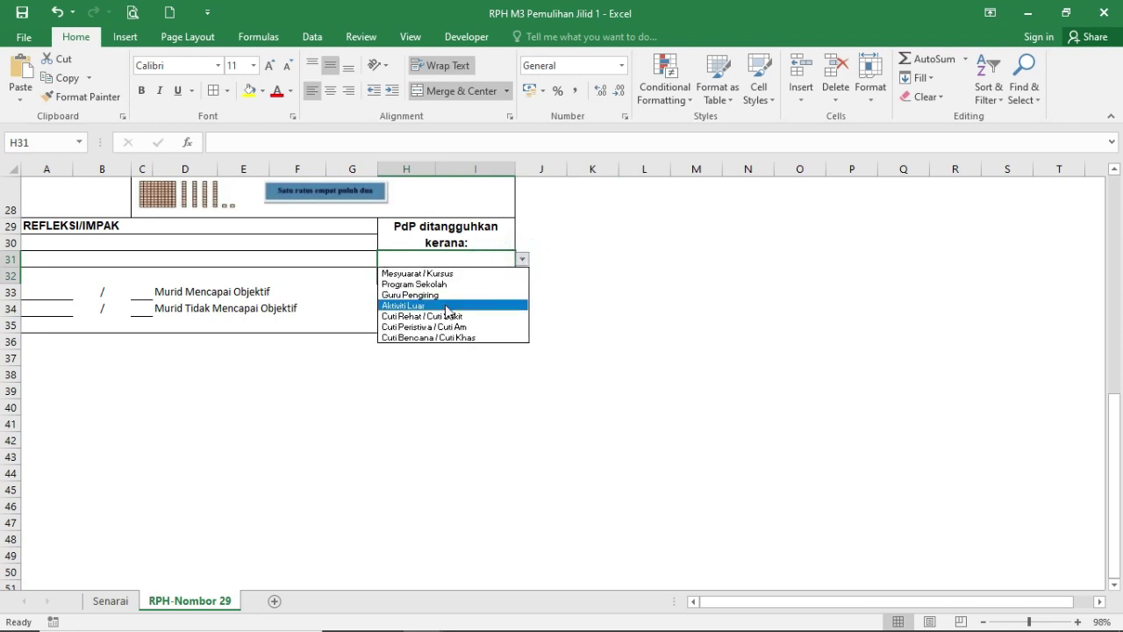
click(422, 454)
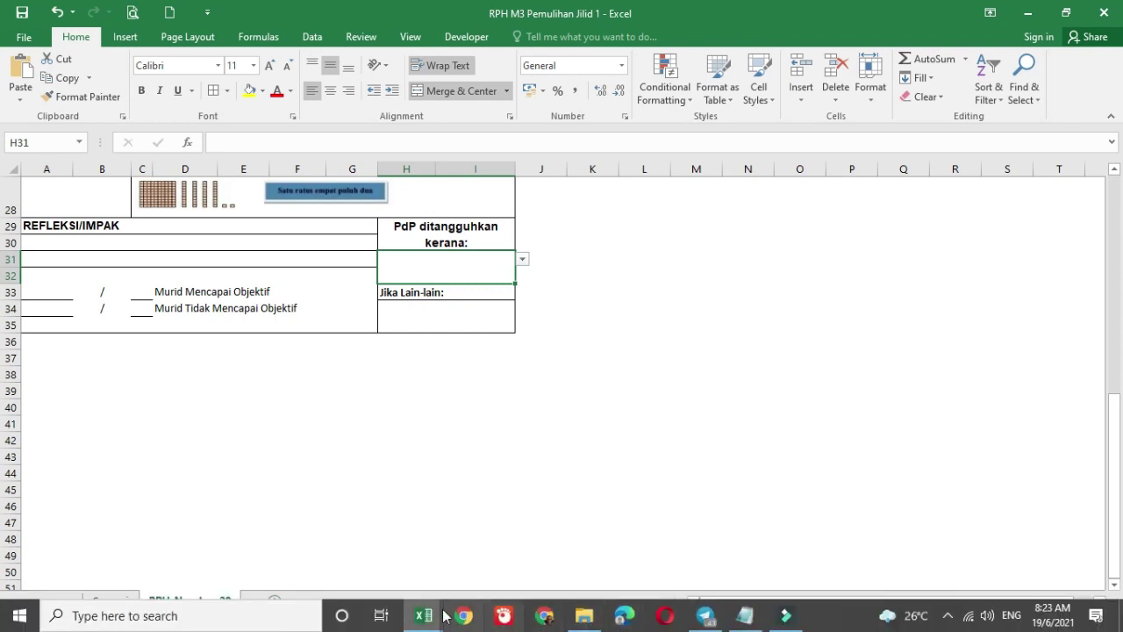
click(423, 615)
click(599, 544)
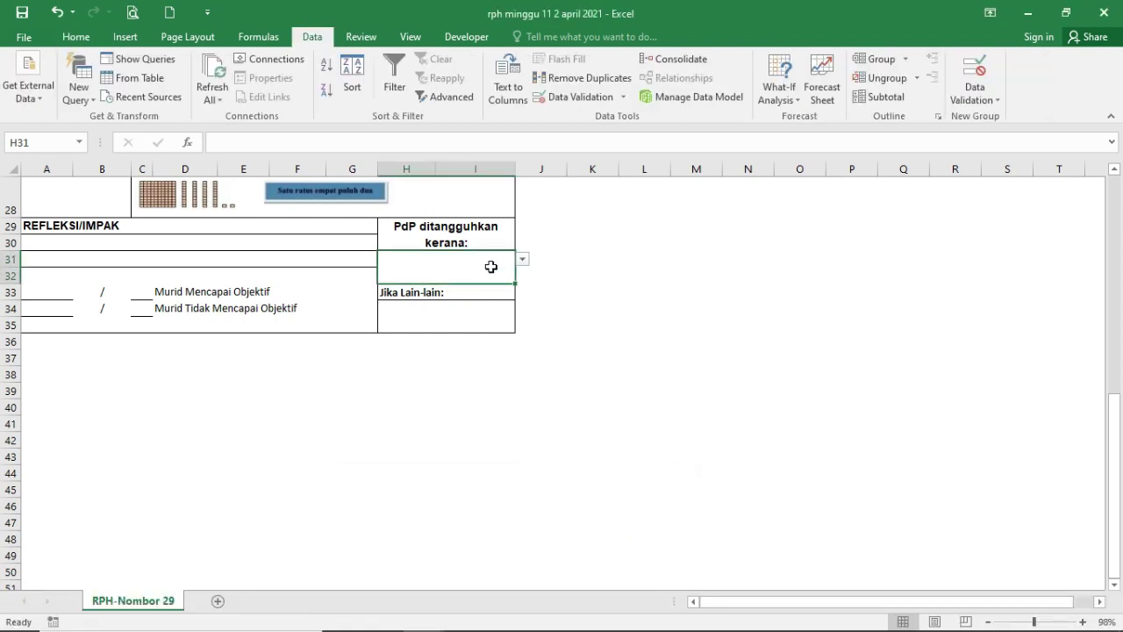
Change the data validation of the cell below "PdP ditangguhkan kerana" to allow any value
click(611, 93)
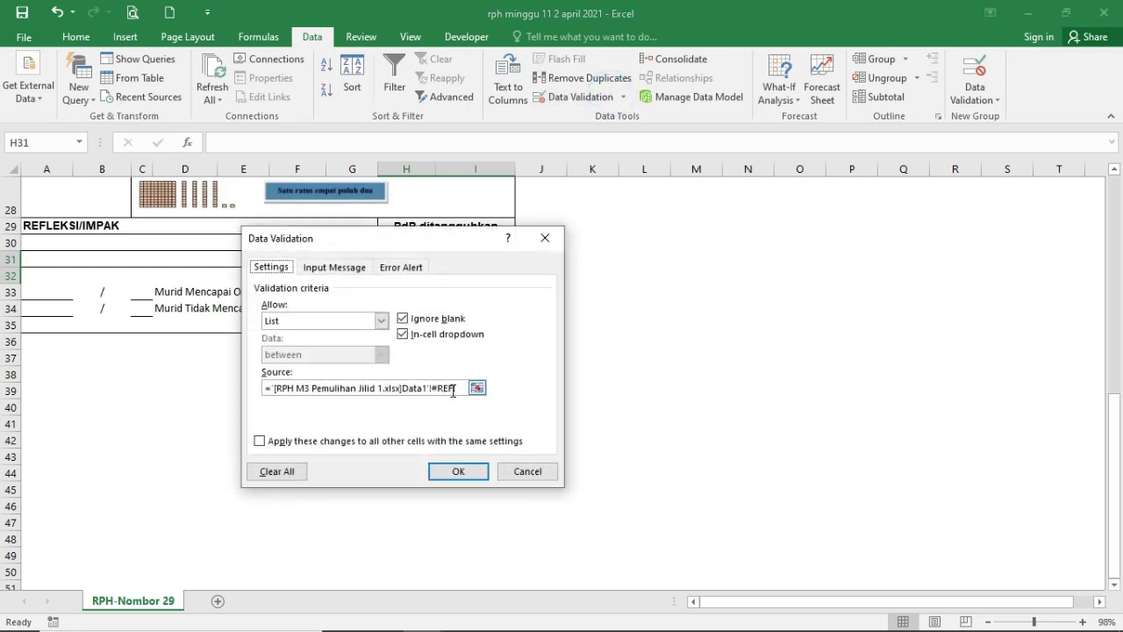
drag(461, 386, 441, 387)
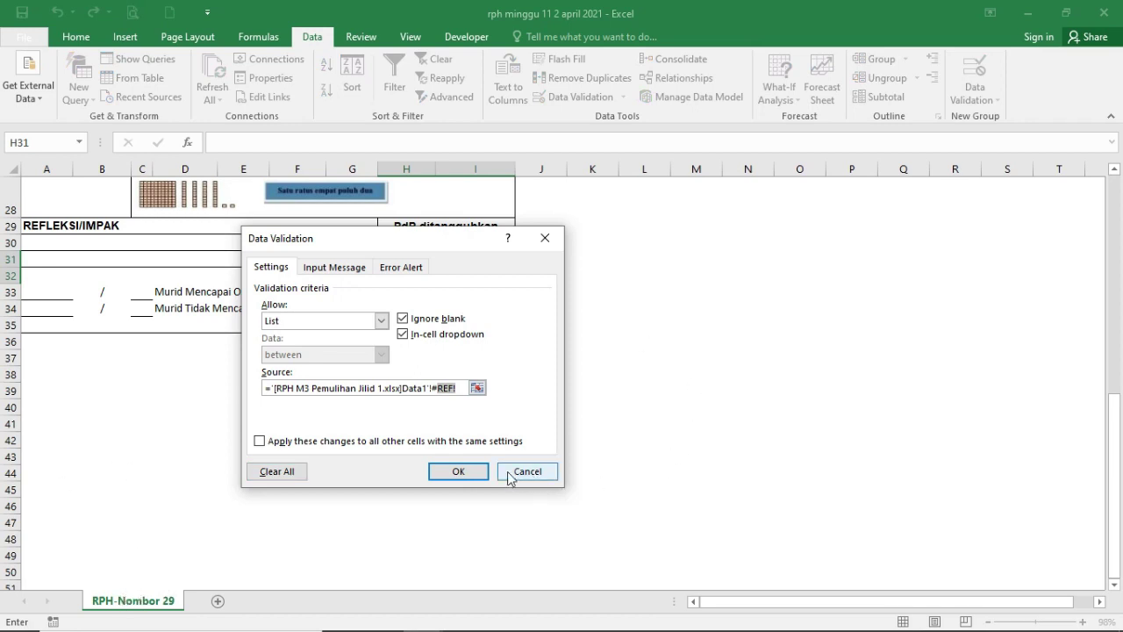
click(372, 322)
click(323, 346)
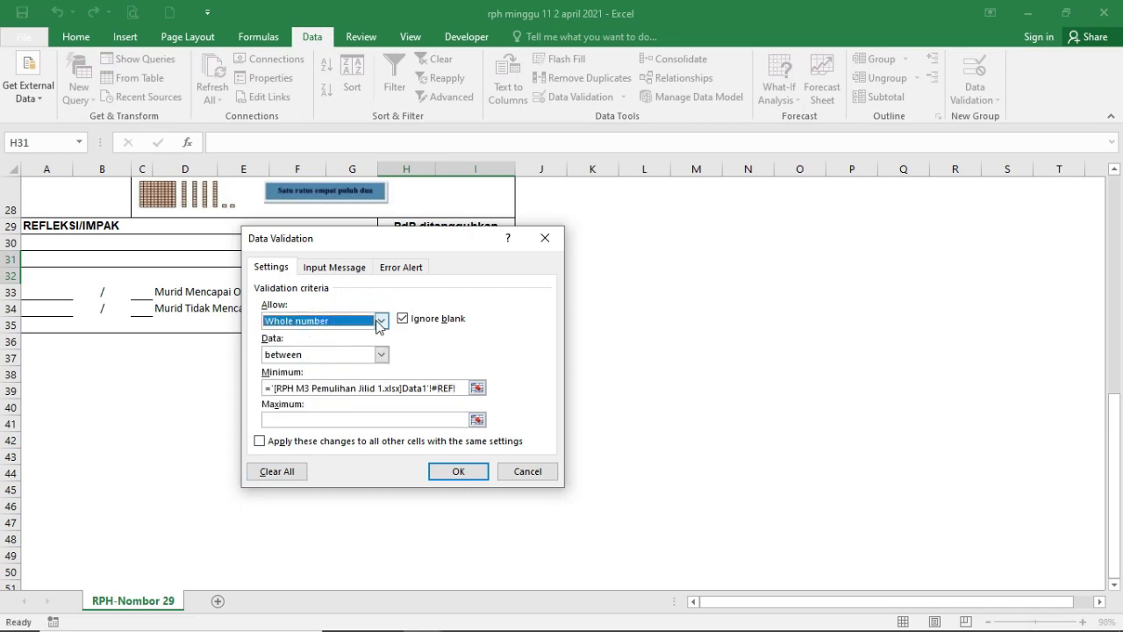
click(377, 320)
click(350, 333)
click(458, 471)
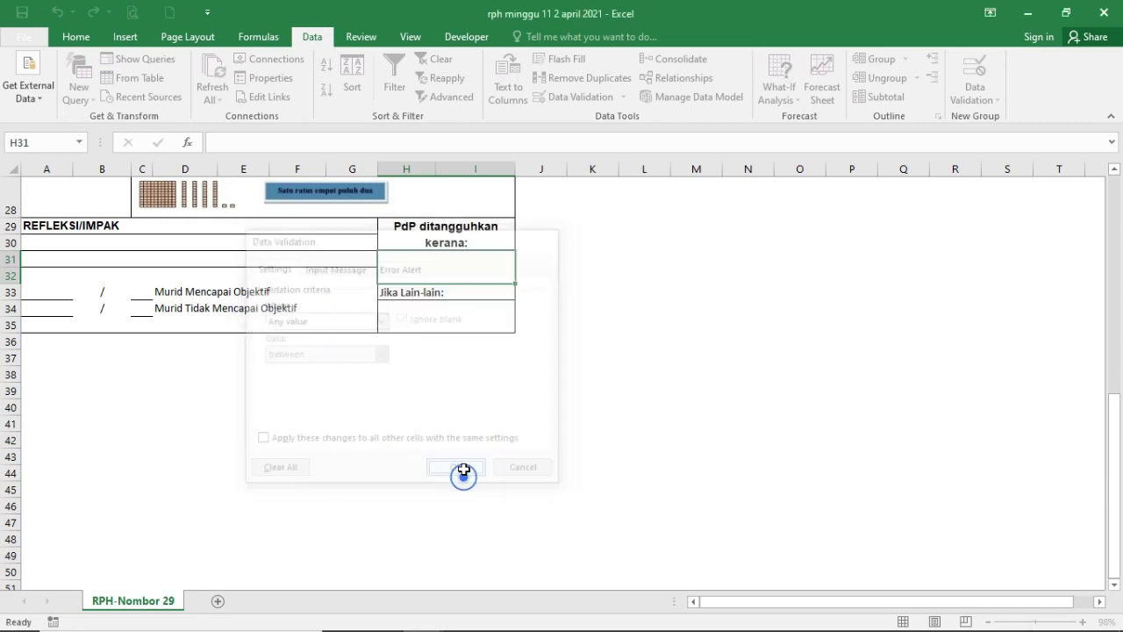
Enter "mesyuarat" as the reason below "PdP ditangguhkan kerana" and return to the start of the sheet
click(474, 264)
text(mesyu)
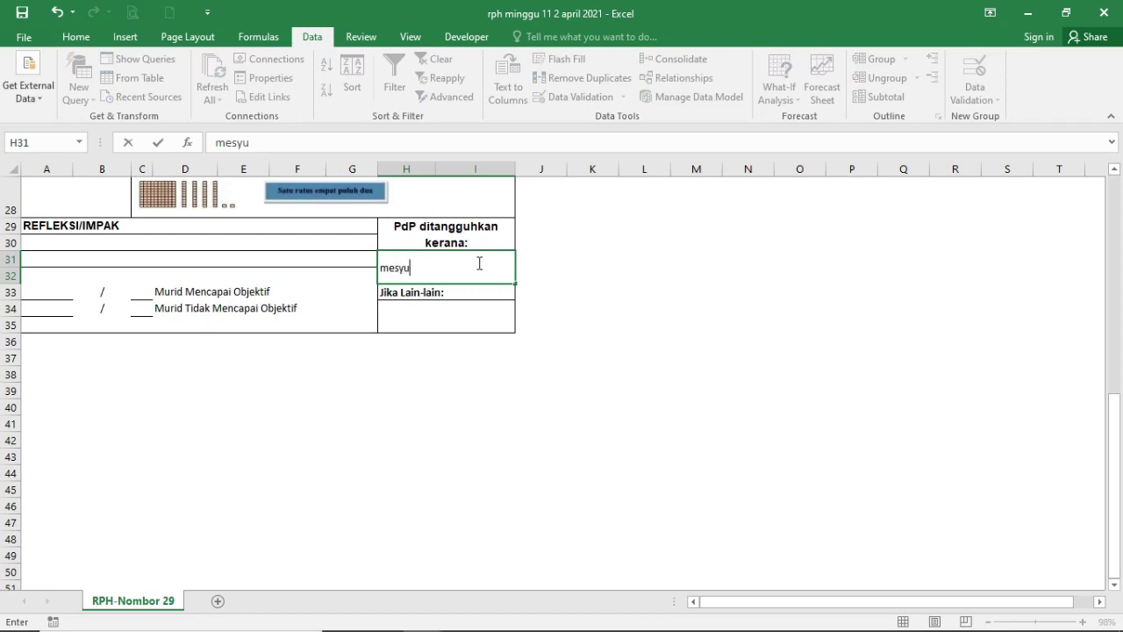
text(arat)
key(Return)
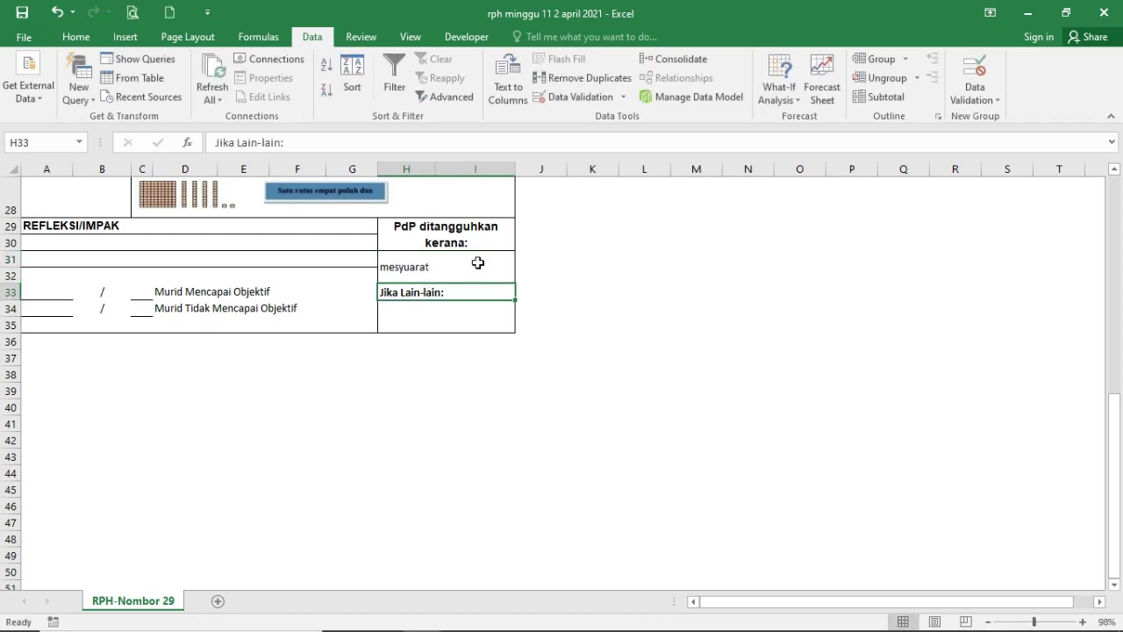
click(446, 313)
scroll(331, 523, up, 9)
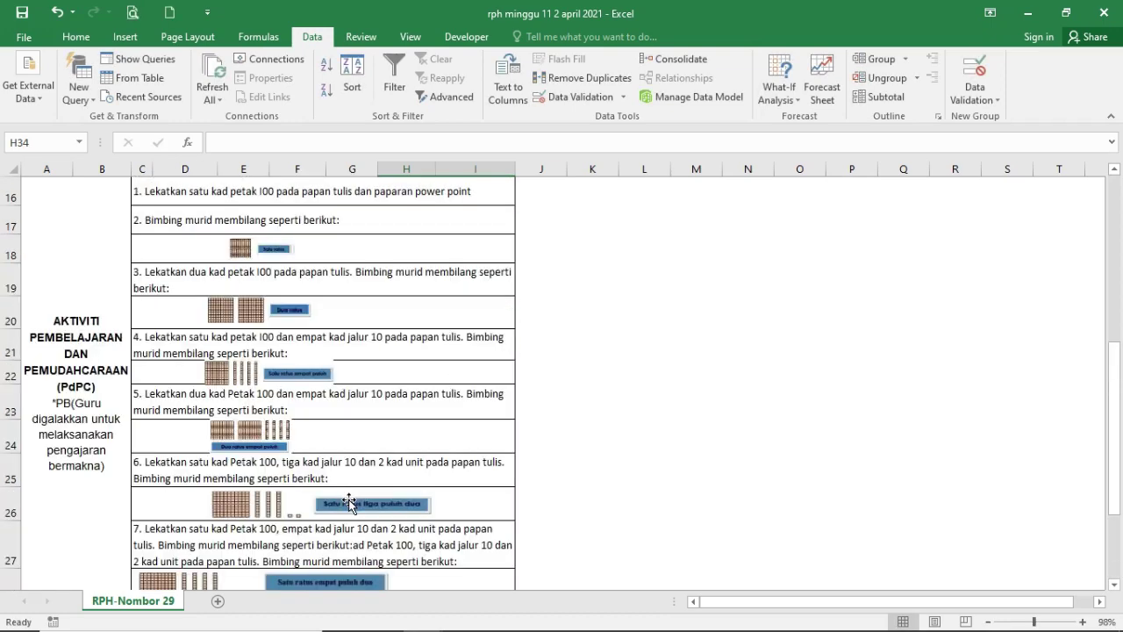
click(784, 382)
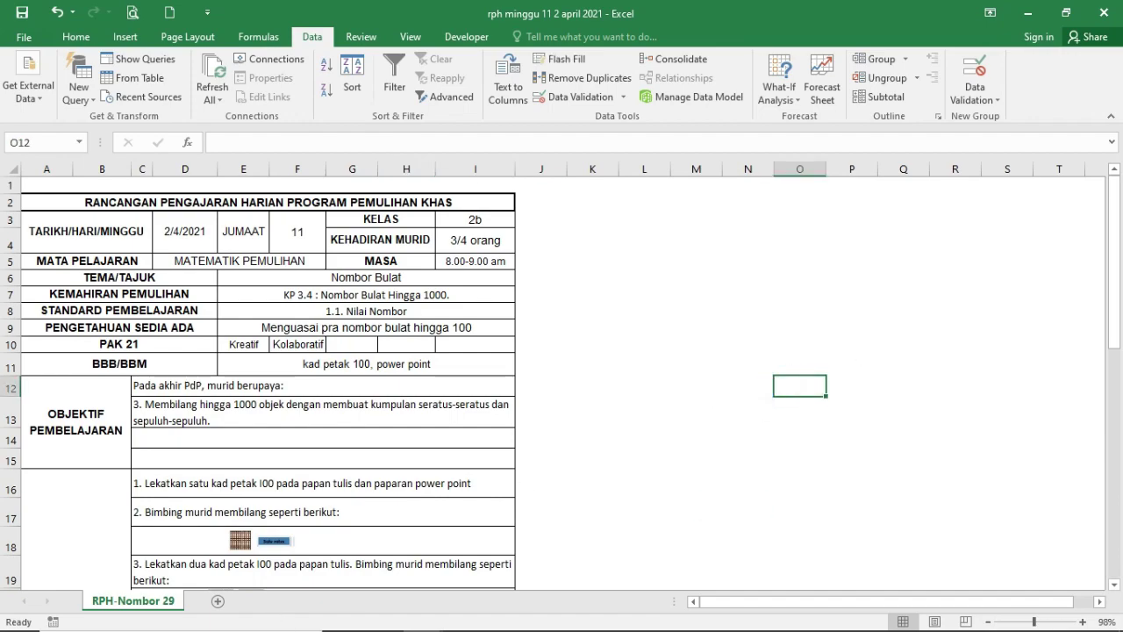
Switch to Telegram, view the shared files of "Group Auto RPH by insan biasa", and return to the workbook
mouse_move(430, 625)
mouse_move(298, 562)
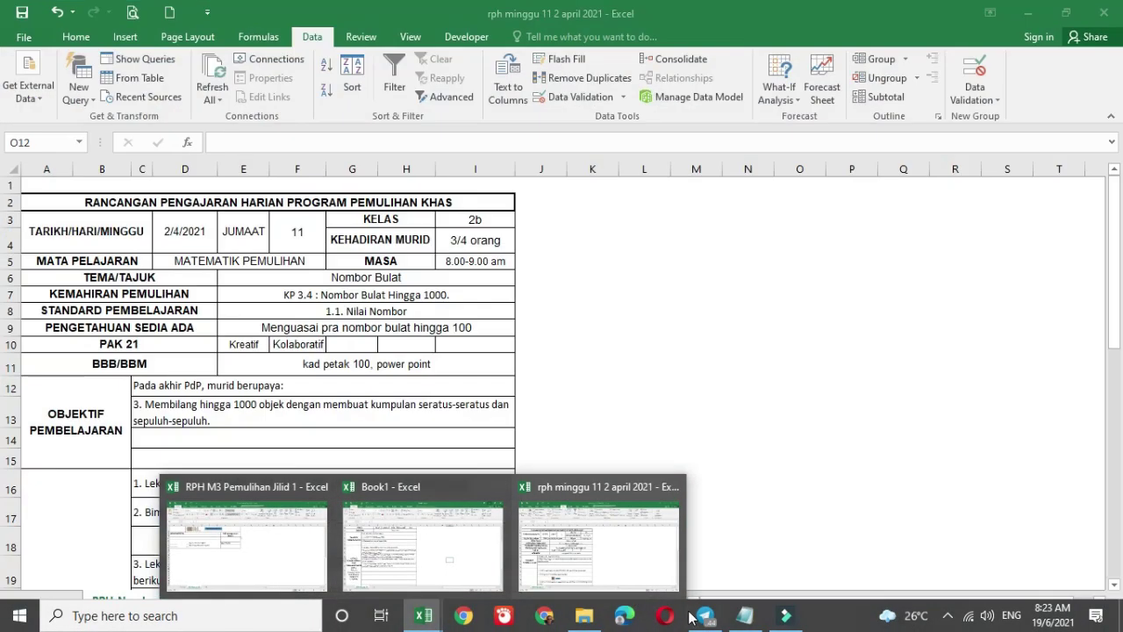
click(701, 619)
click(493, 32)
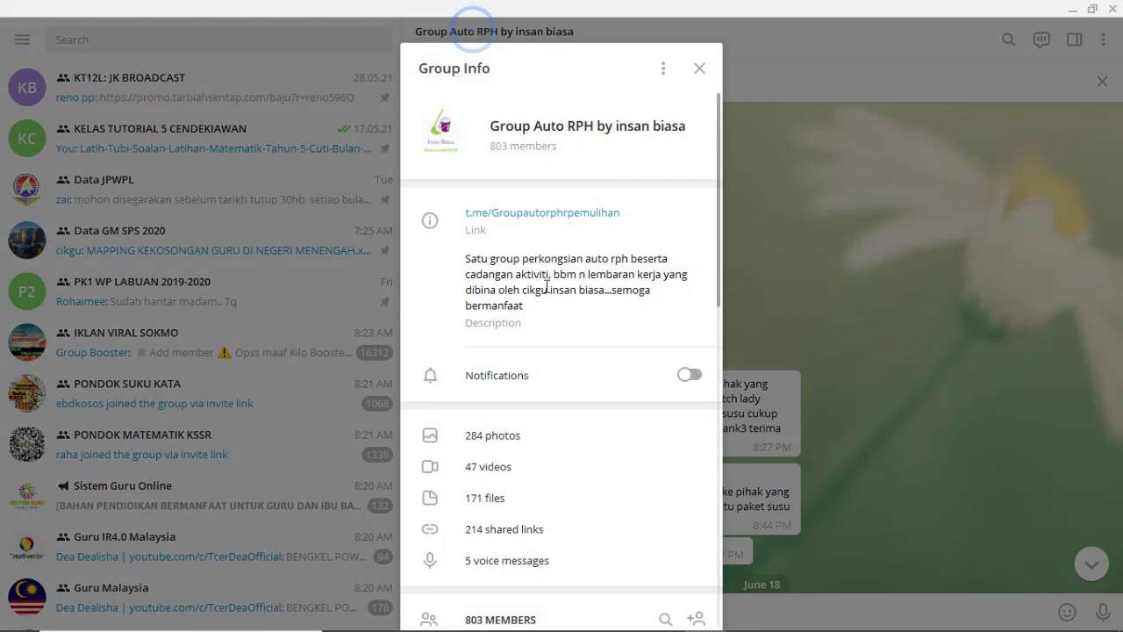
click(497, 498)
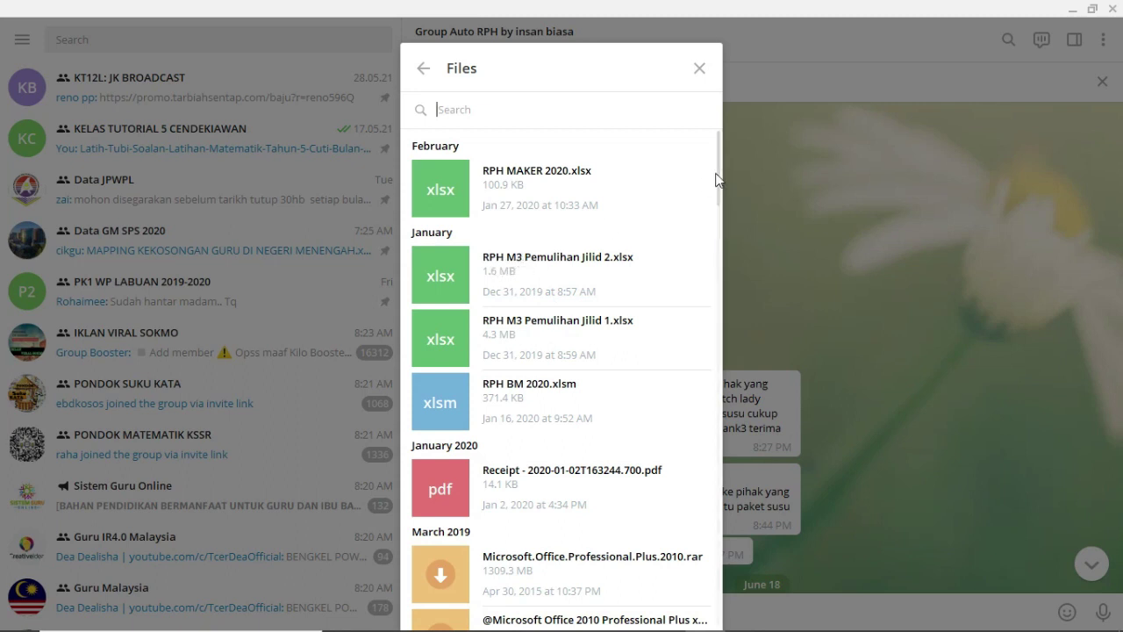
click(700, 69)
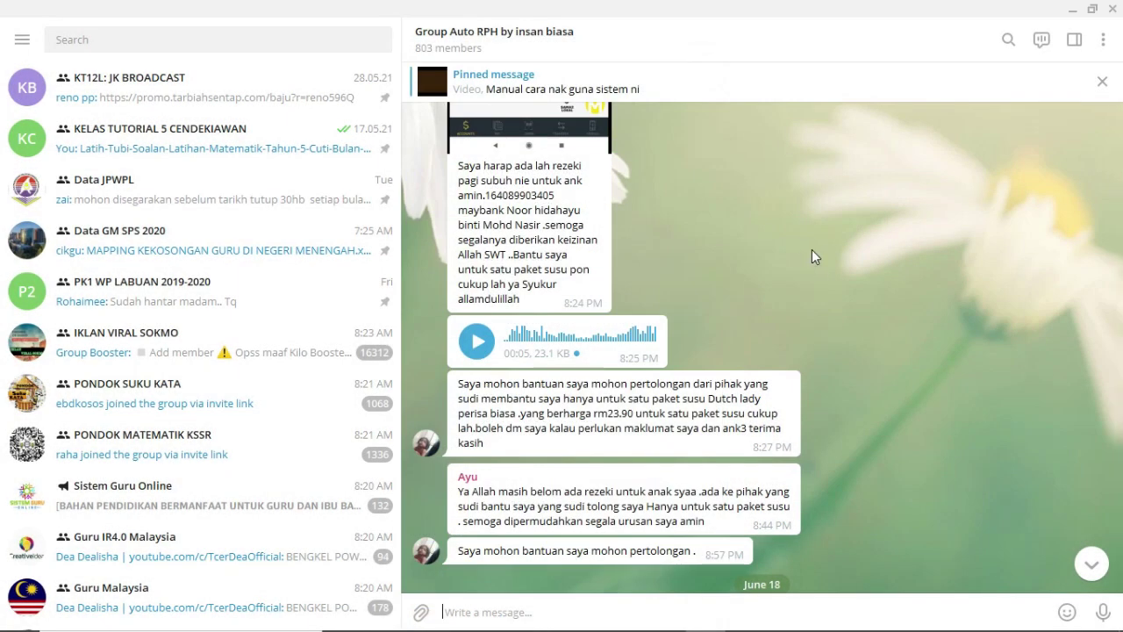
click(1071, 9)
click(635, 319)
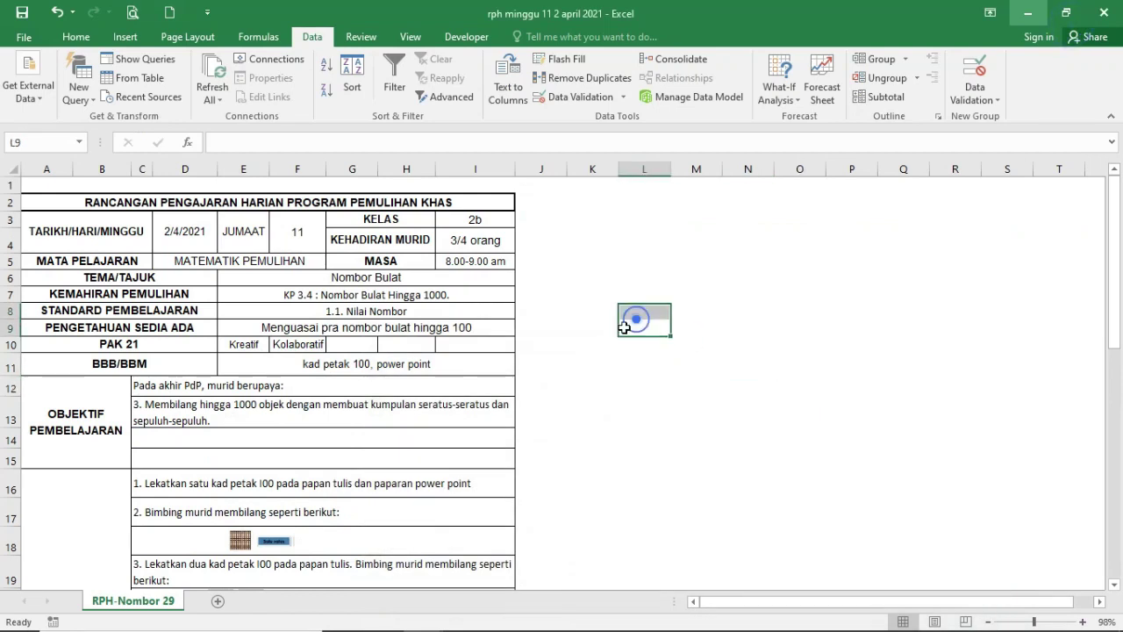
click(624, 489)
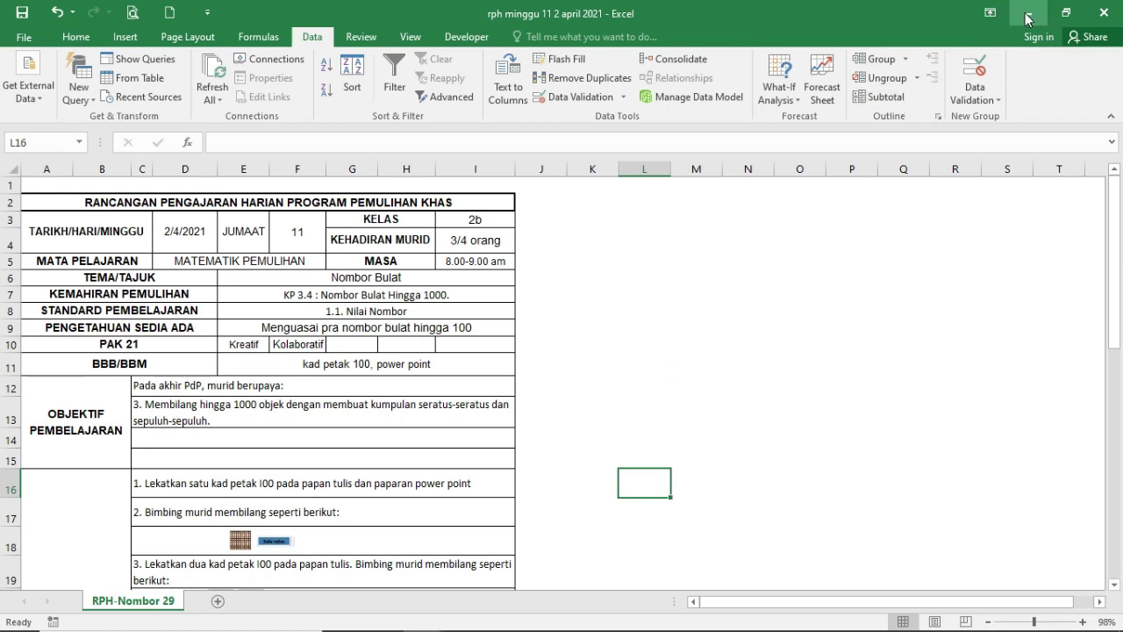
mouse_move(512, 618)
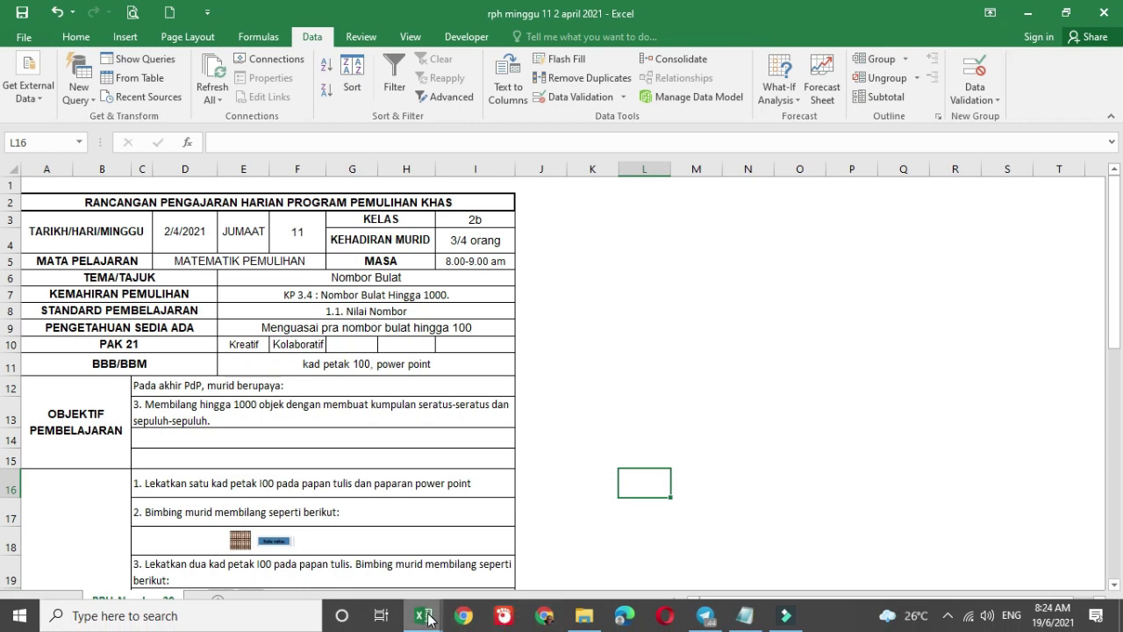
mouse_move(428, 619)
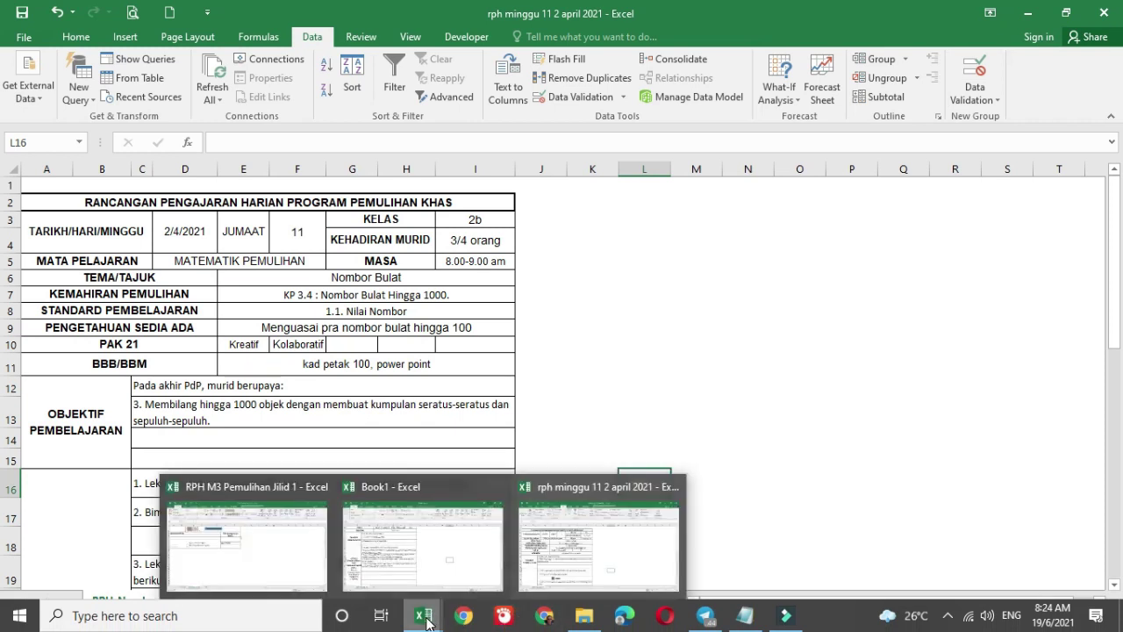